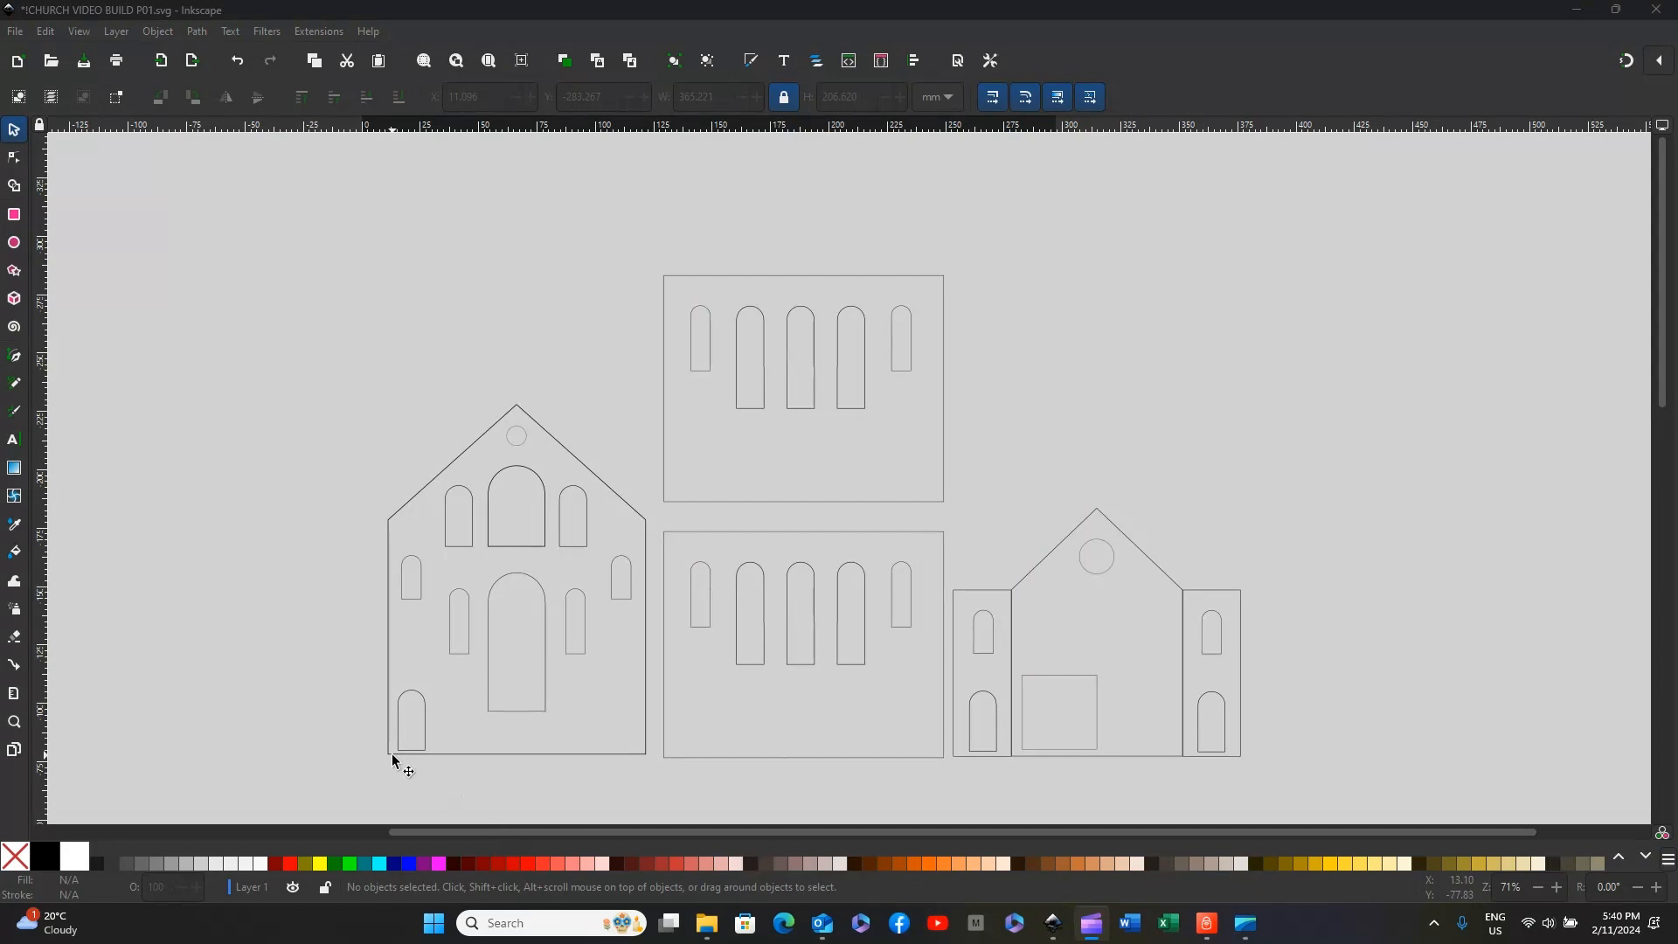
# Step: Group the church front's outline with its round opening, arched windows and doors
pyautogui.scroll(-2, 394, 760)
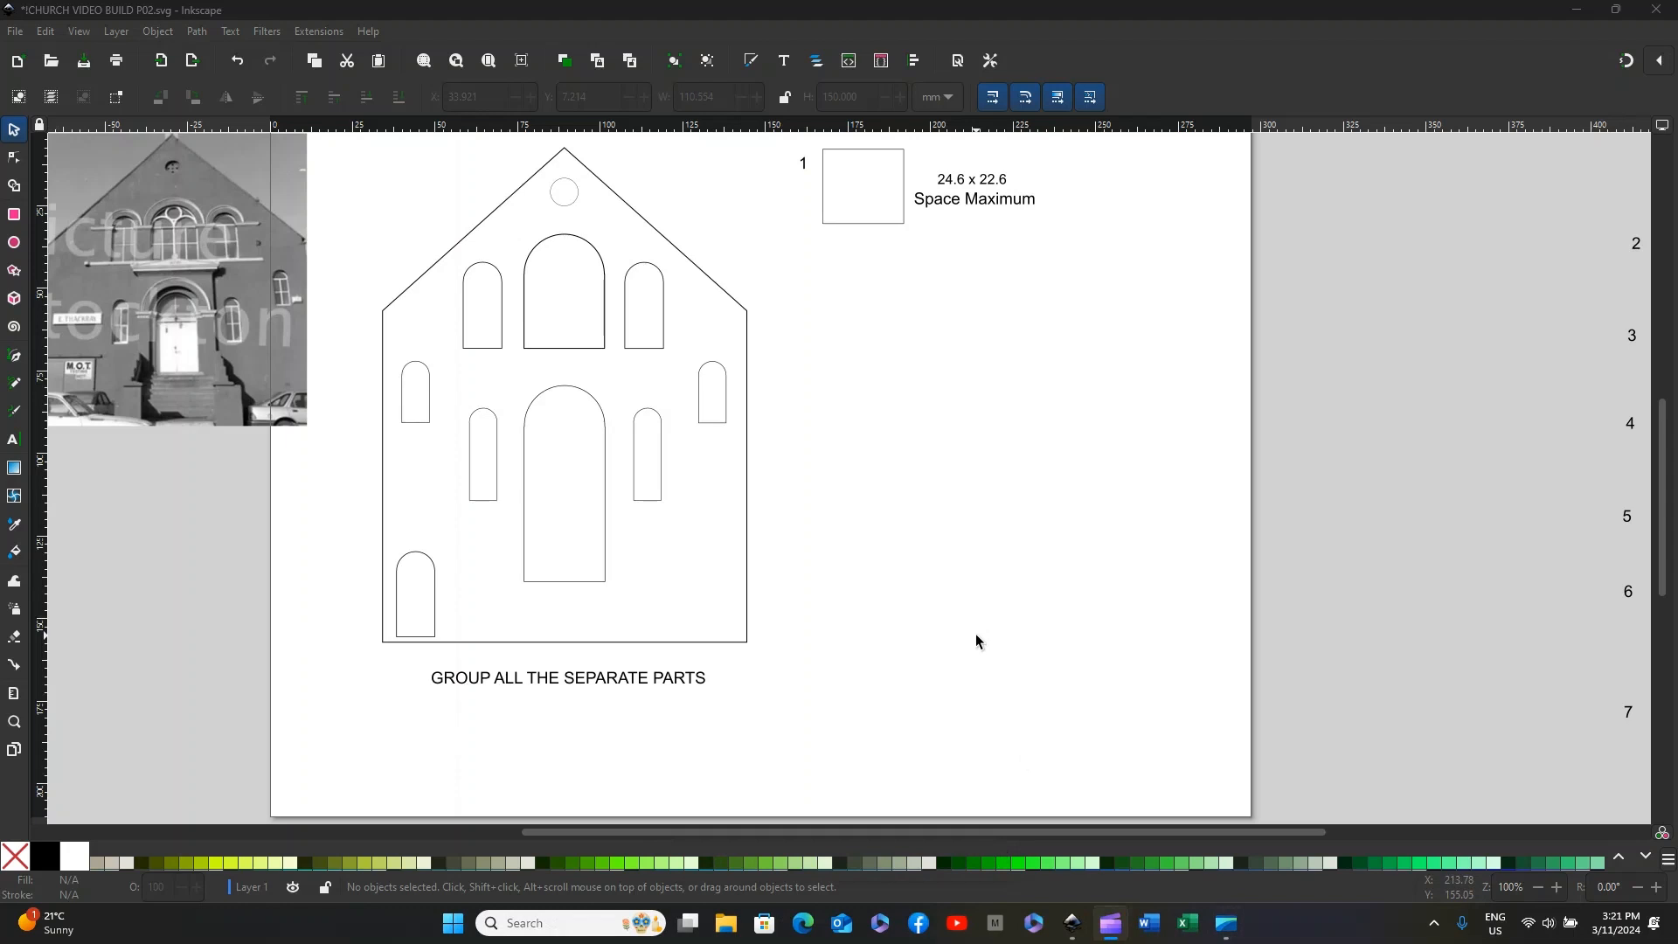
pyautogui.click(418, 286)
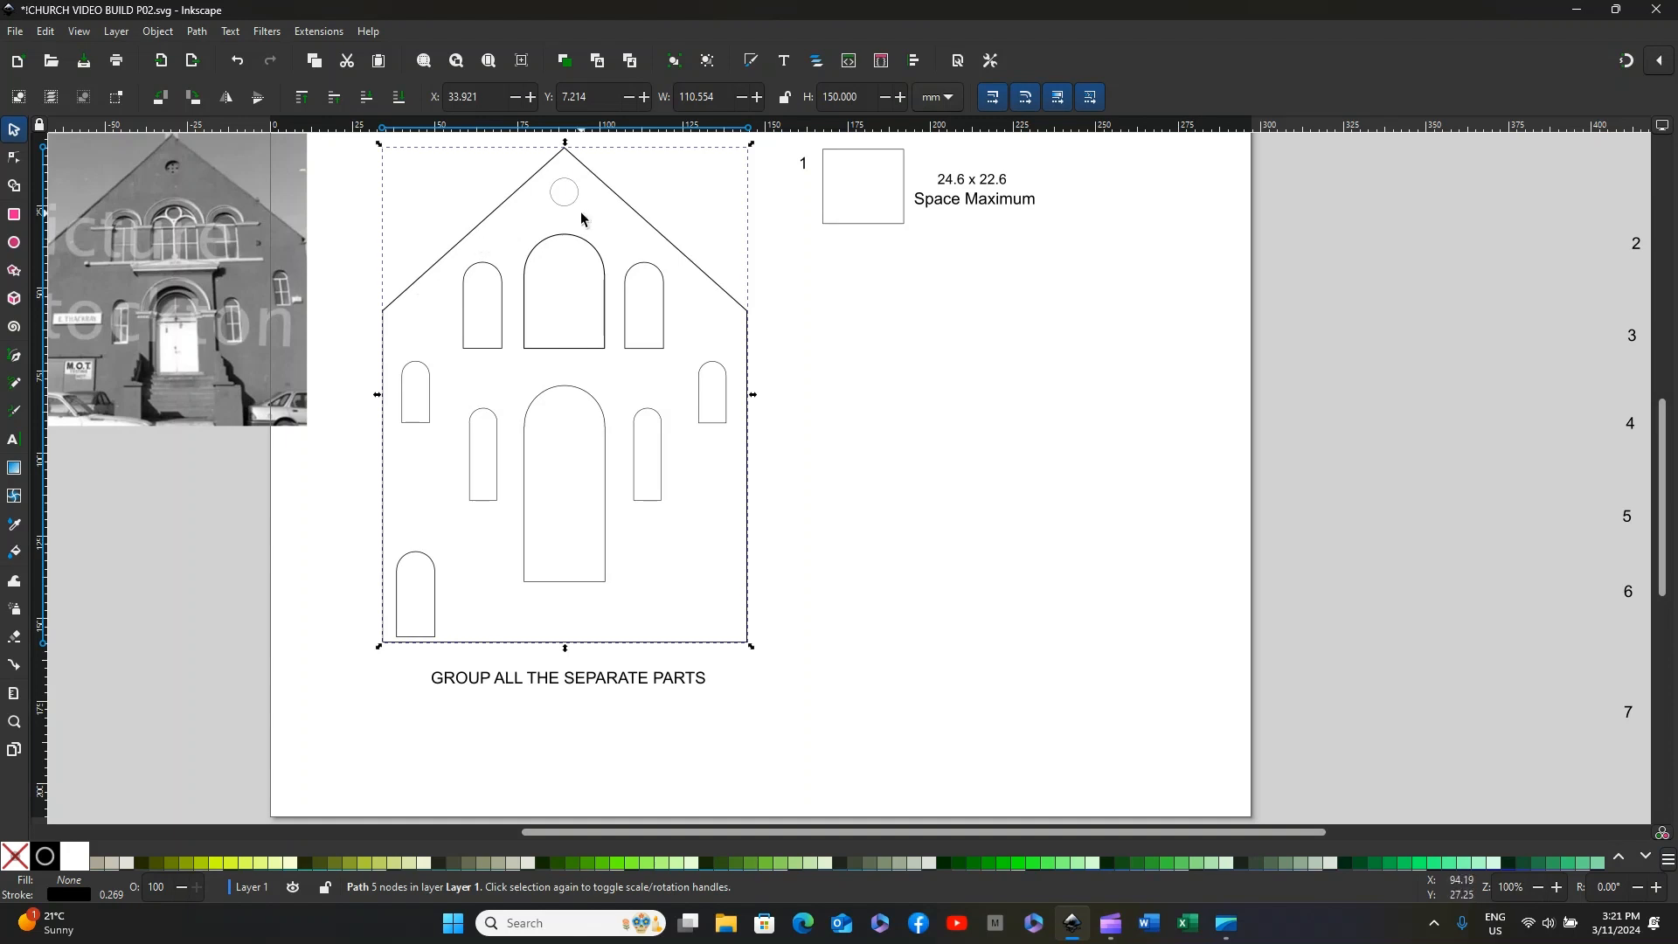
pyautogui.click(661, 351)
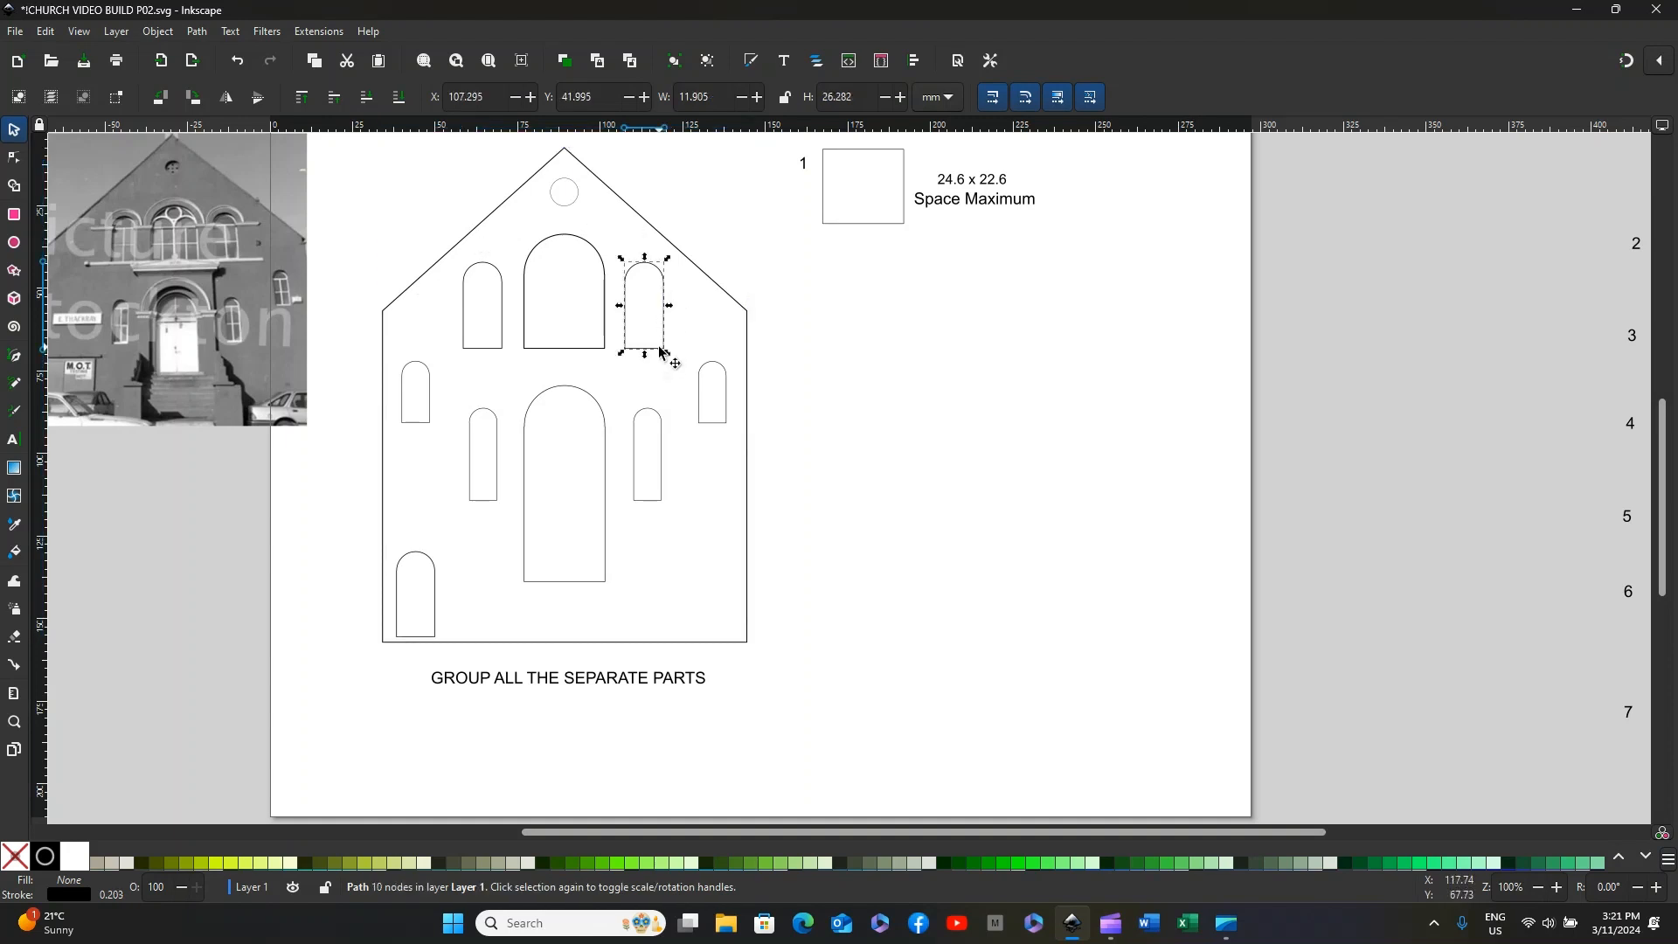
pyautogui.click(533, 348)
pyautogui.click(500, 350)
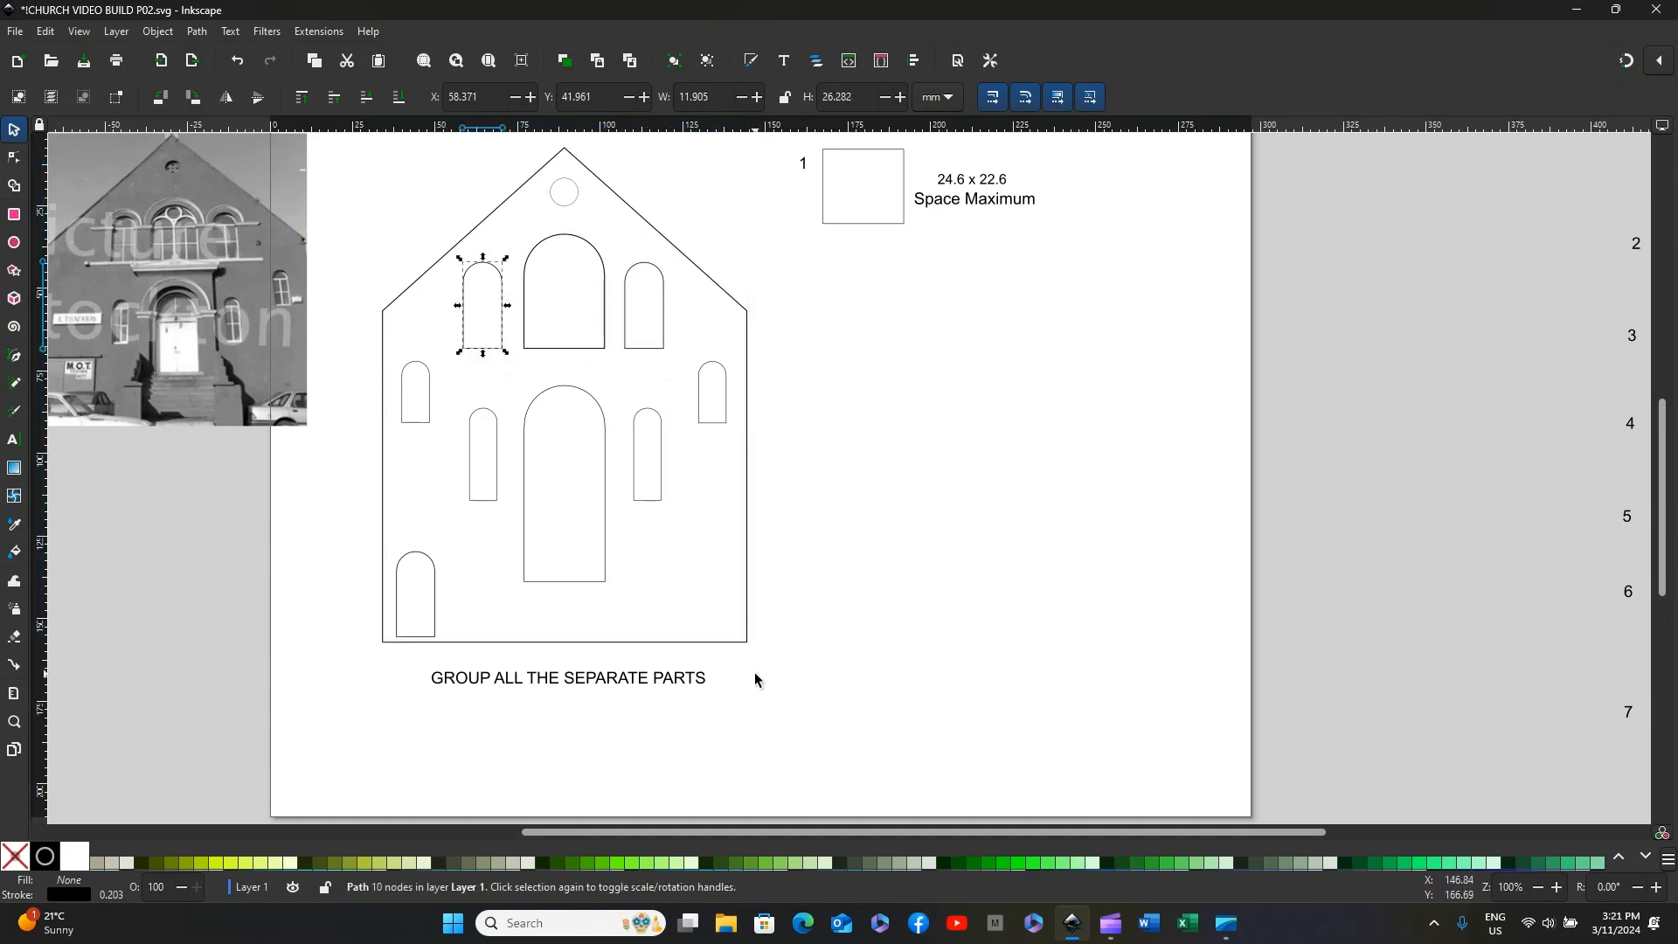
pyautogui.moveTo(772, 662); pyautogui.dragTo(362, 147)
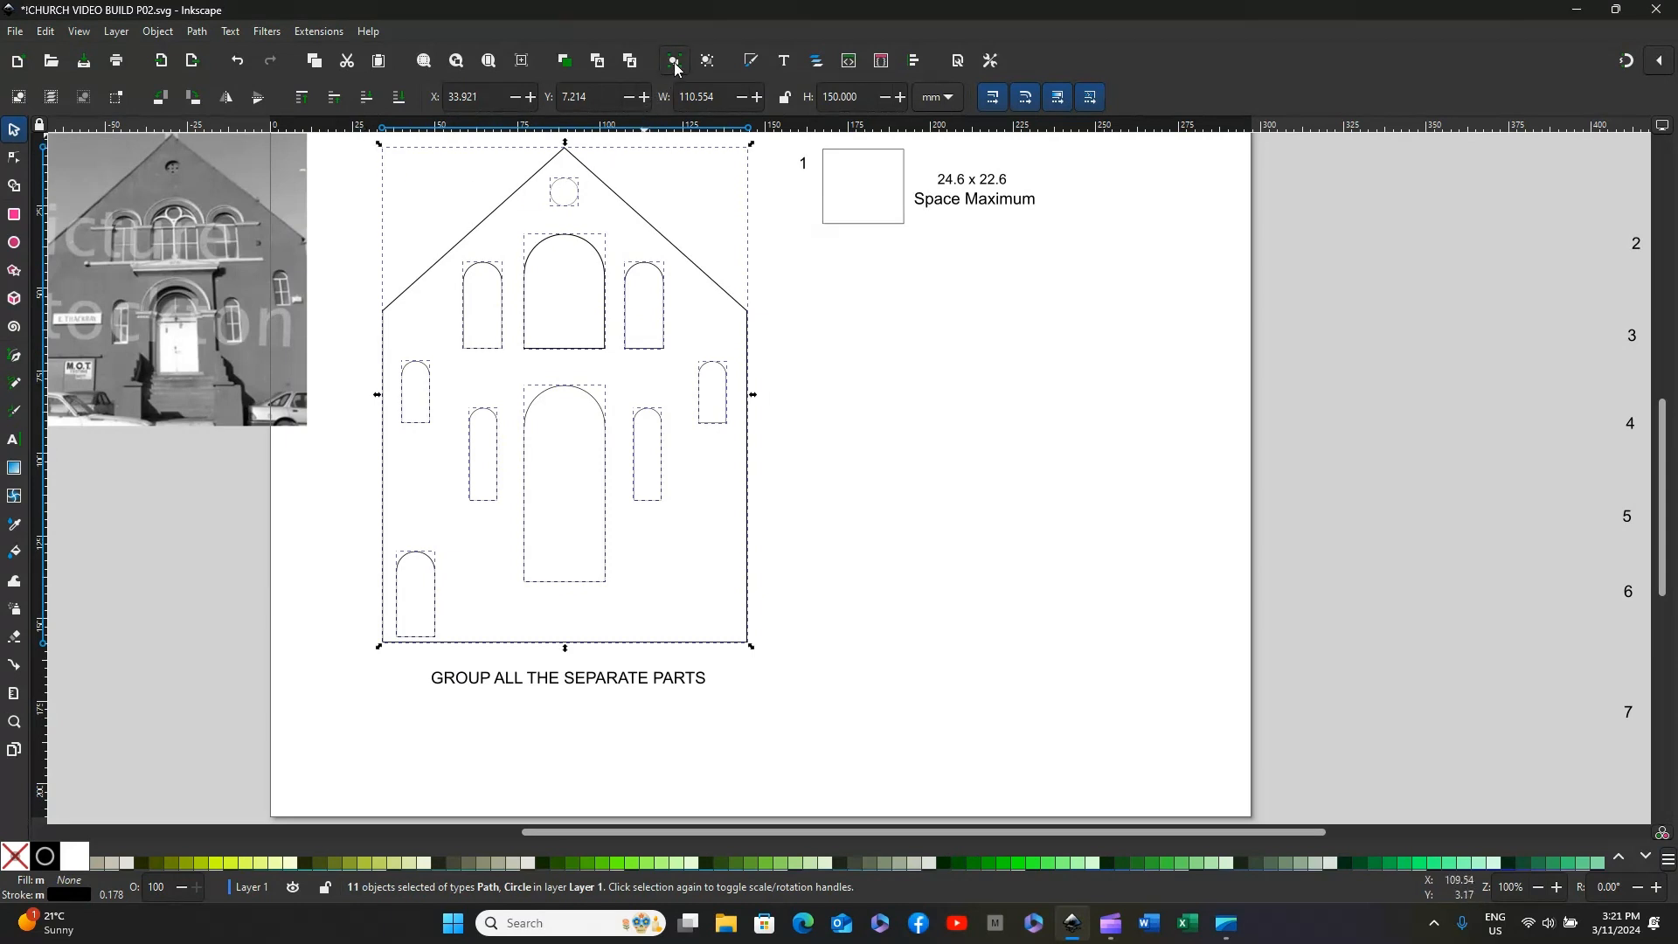
pyautogui.click(152, 33)
pyautogui.click(181, 185)
pyautogui.click(842, 447)
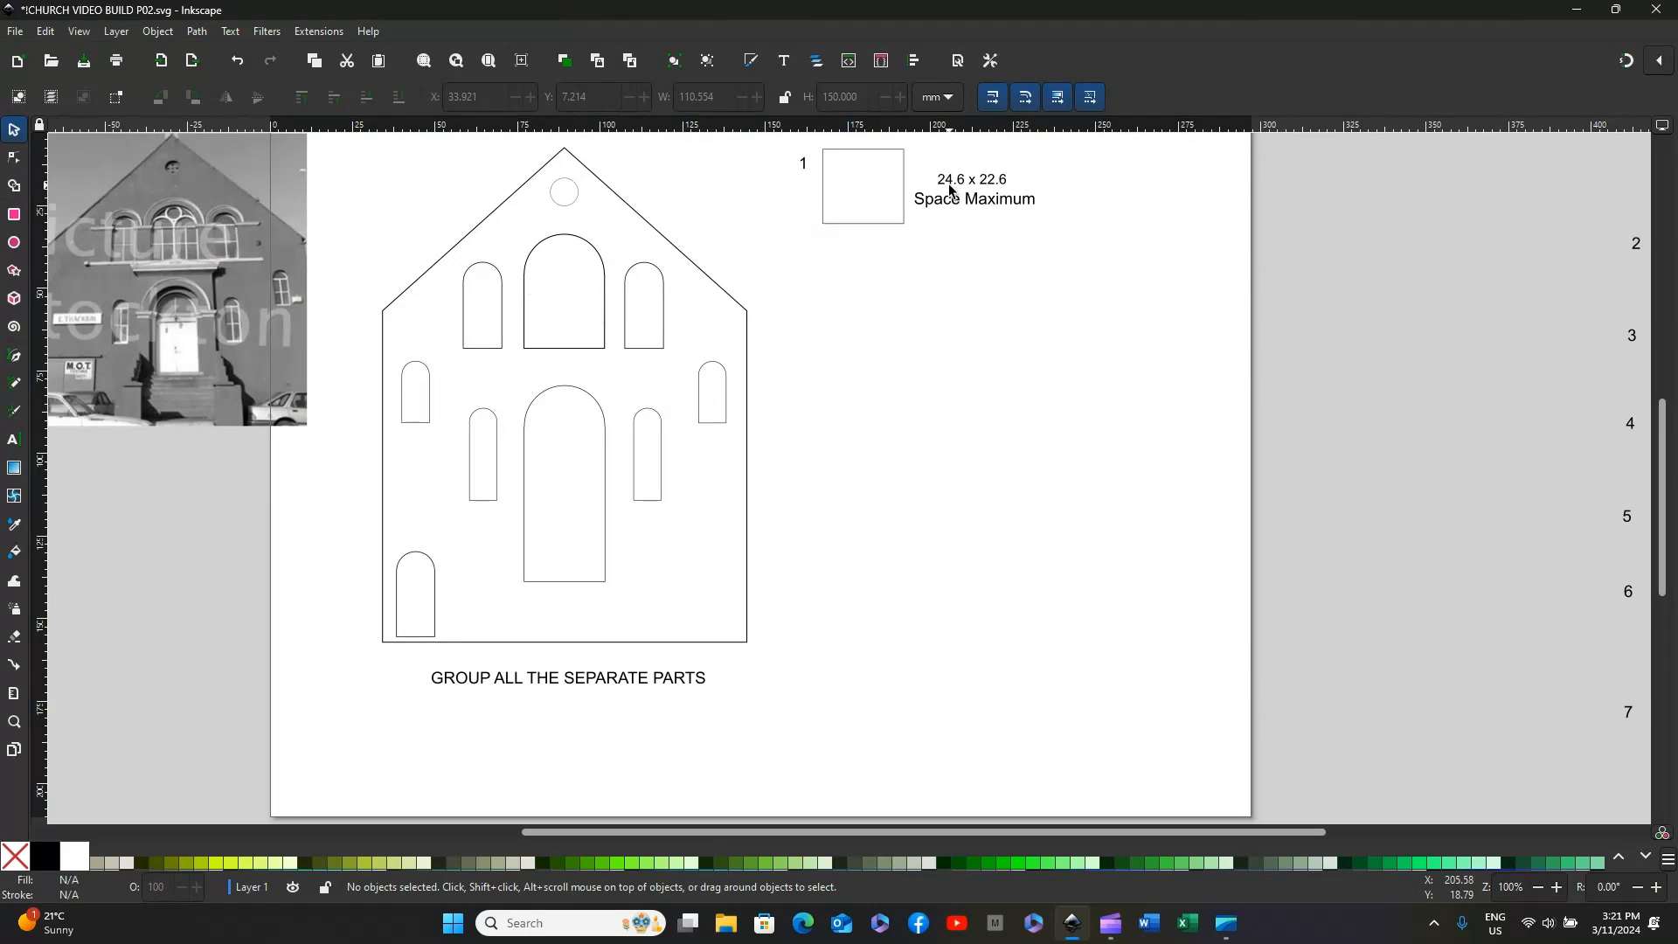
# Step: Move the 24.6 x 22.6 space-maximum rectangle about 1 mm right and 1 mm down
pyautogui.moveTo(843, 160)
pyautogui.mouseDown()
pyautogui.moveTo(629, 280)
pyautogui.moveTo(527, 279)
pyautogui.moveTo(808, 261)
pyautogui.moveTo(832, 158)
pyautogui.mouseUp()
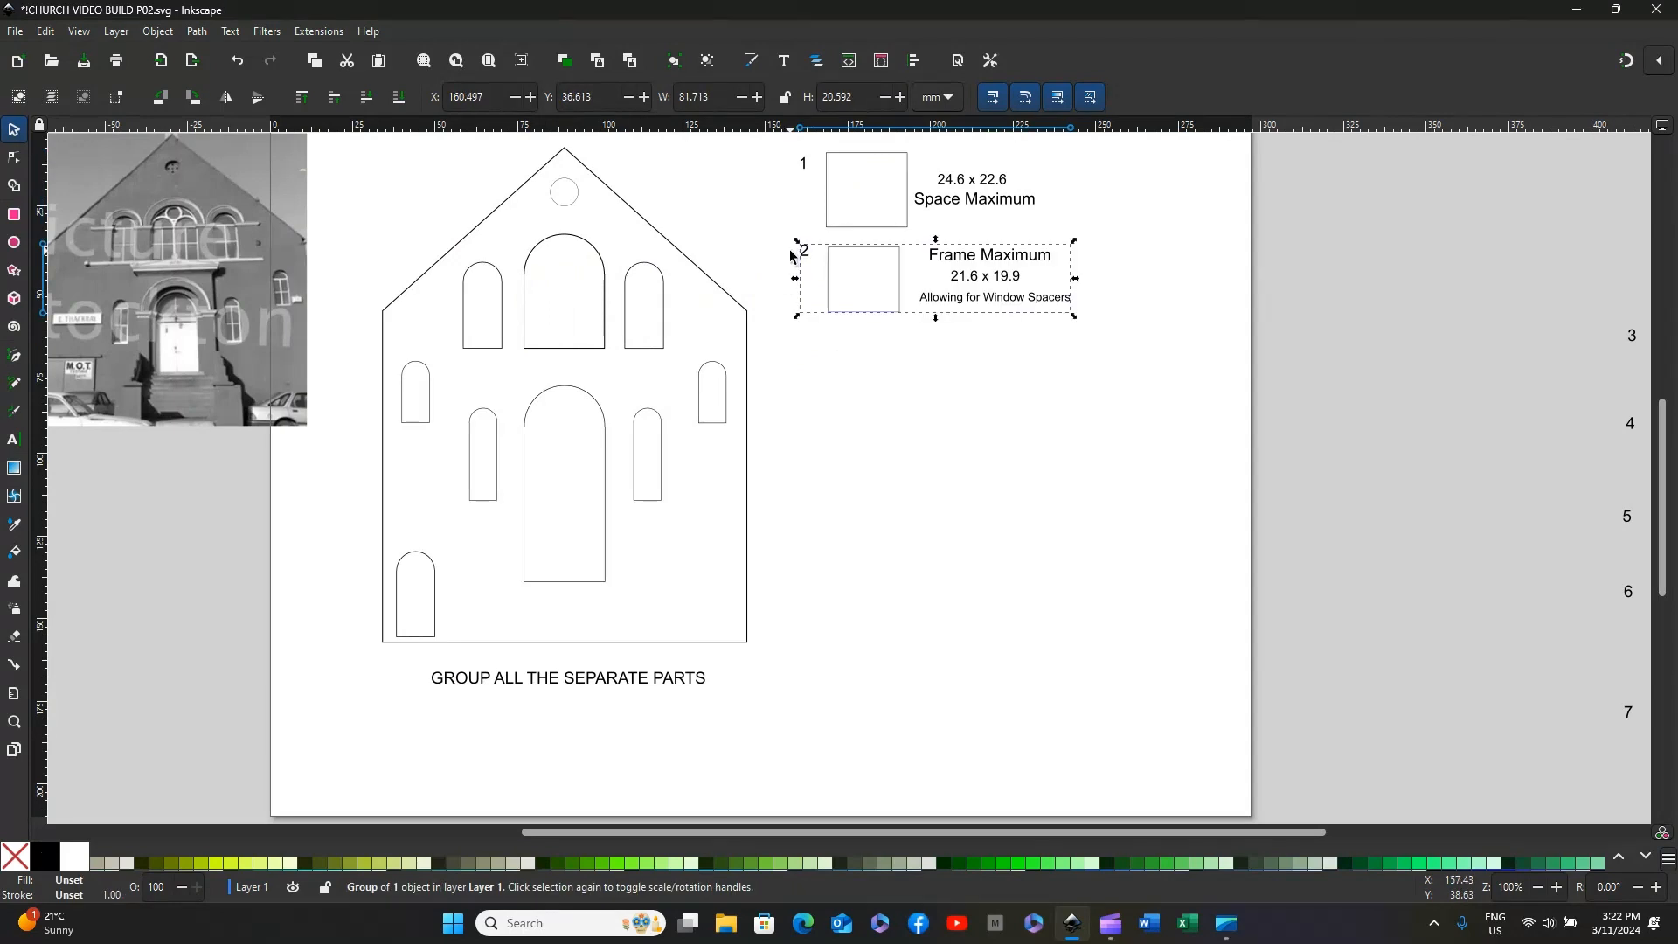
pyautogui.click(790, 255)
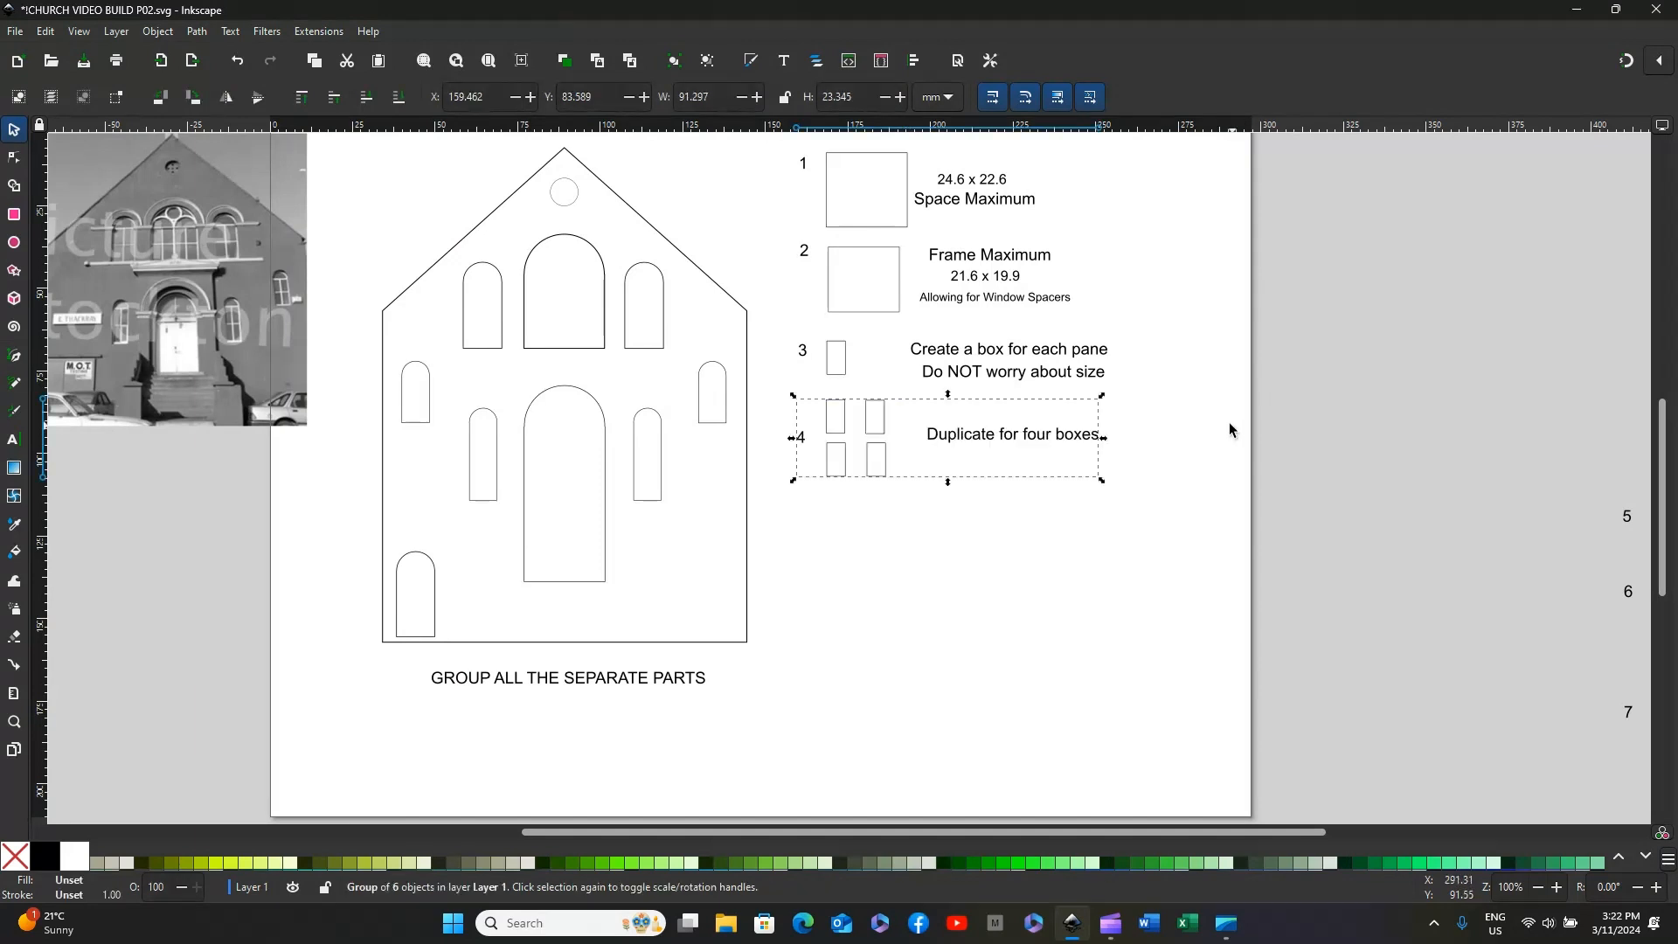
pyautogui.click(1230, 421)
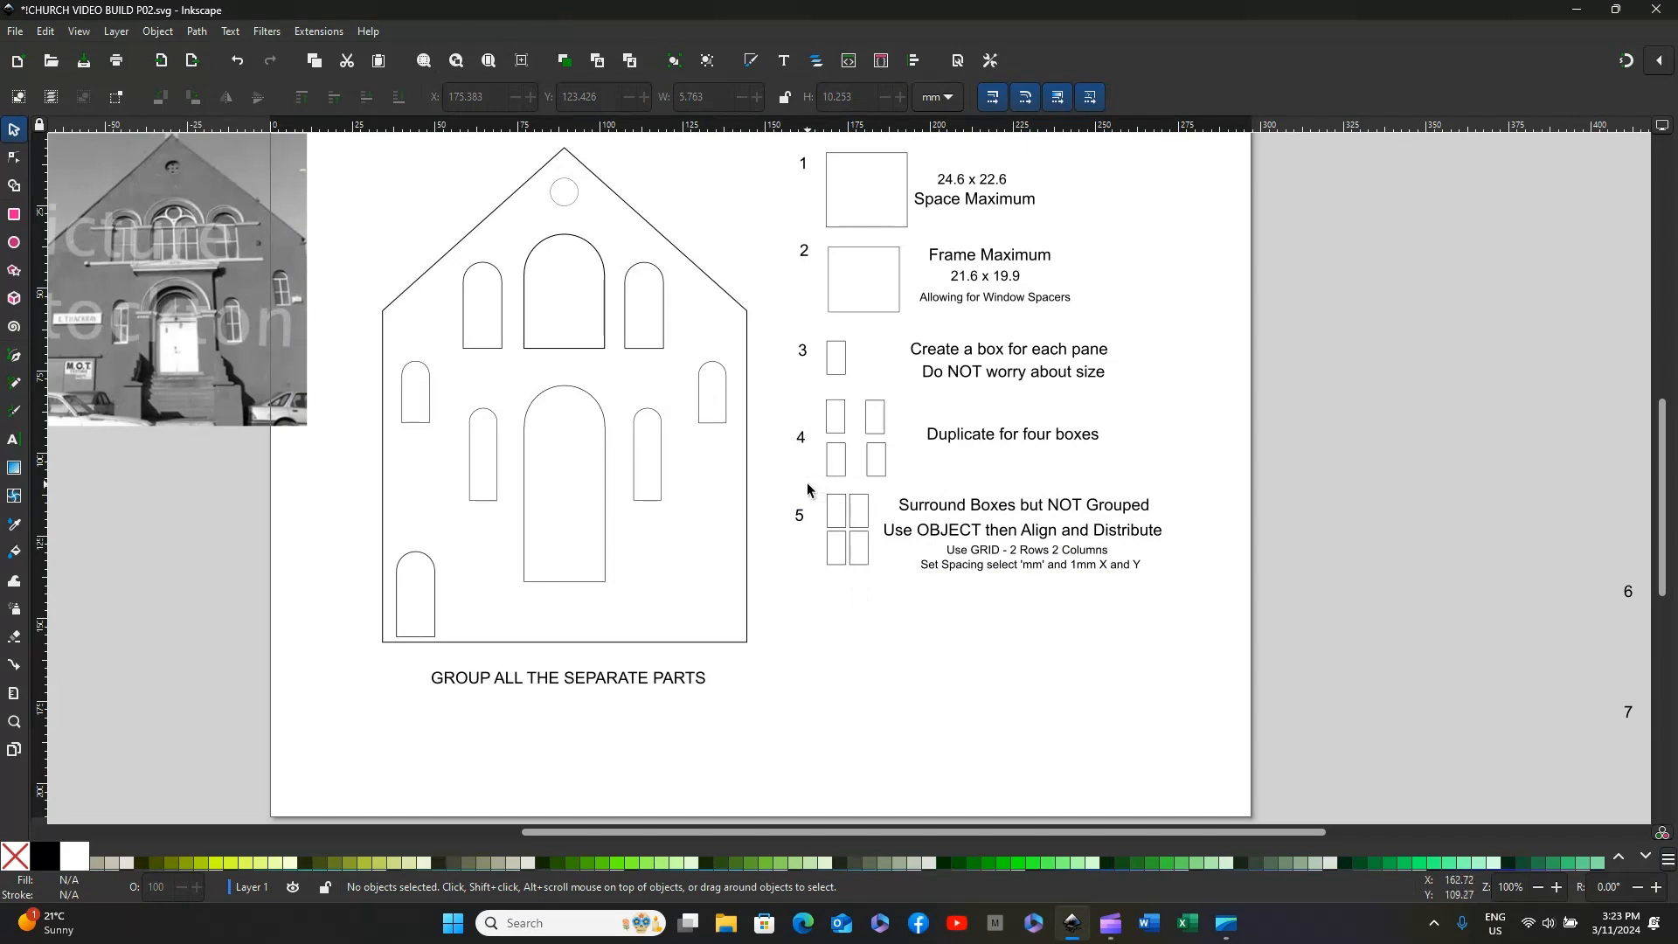
# Step: Arrange the four ungrouped pane boxes beside number 5 in a grid of 2 rows and 2 columns with 1 mm X and Y spacing
pyautogui.moveTo(806, 482); pyautogui.dragTo(893, 559)
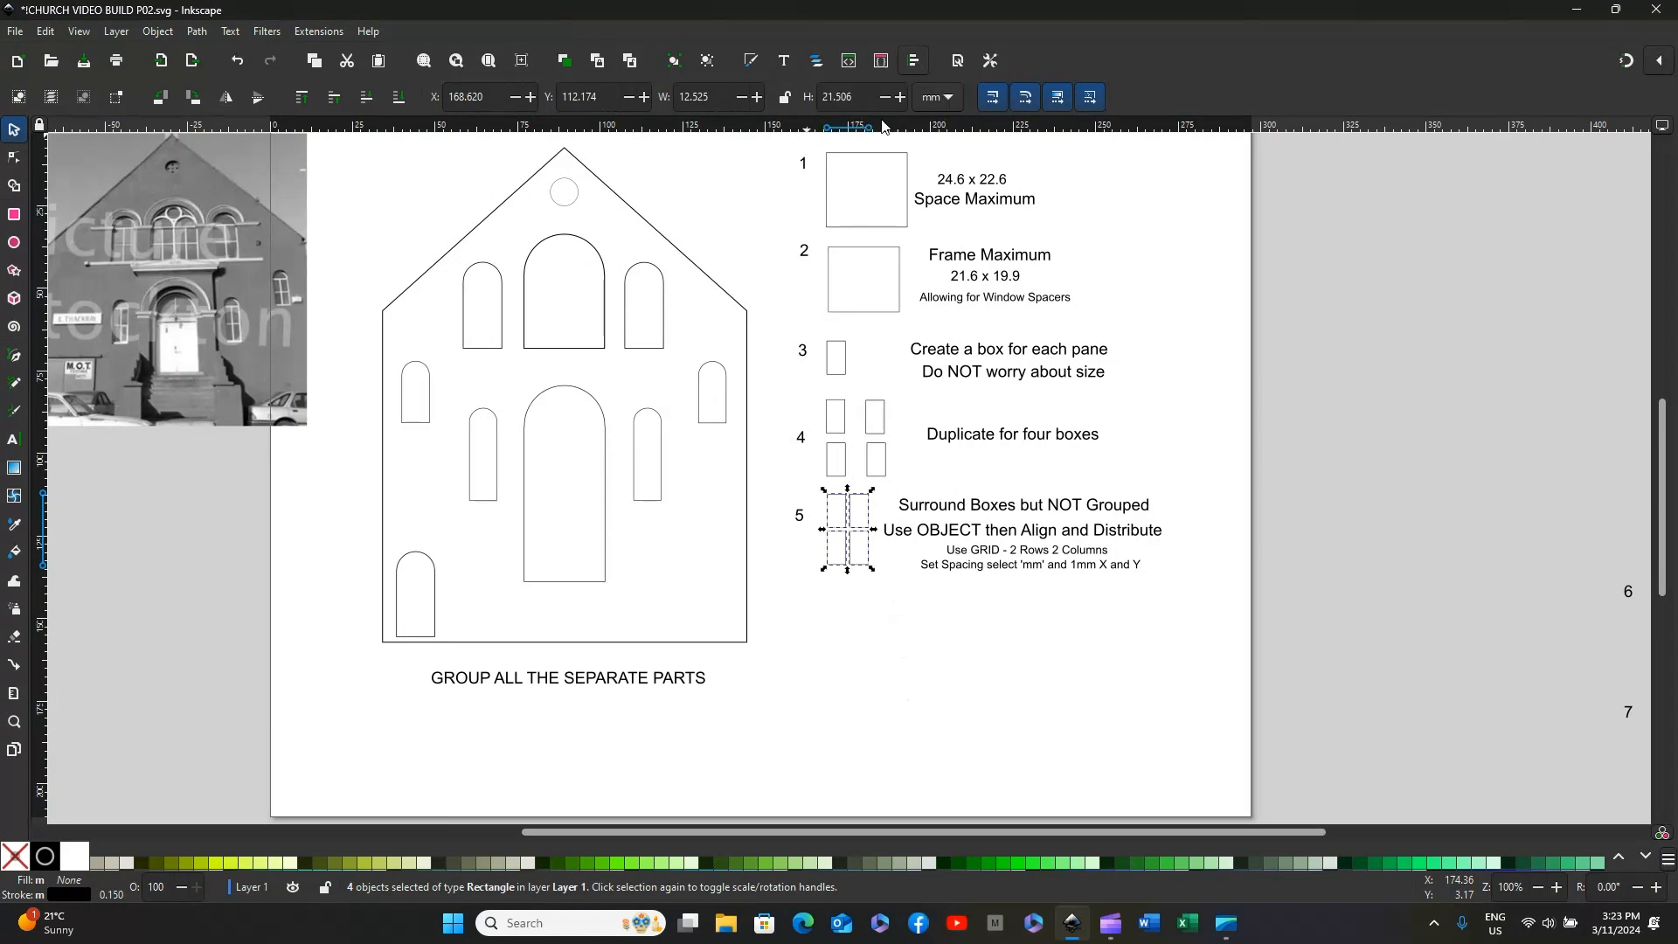
pyautogui.click(158, 33)
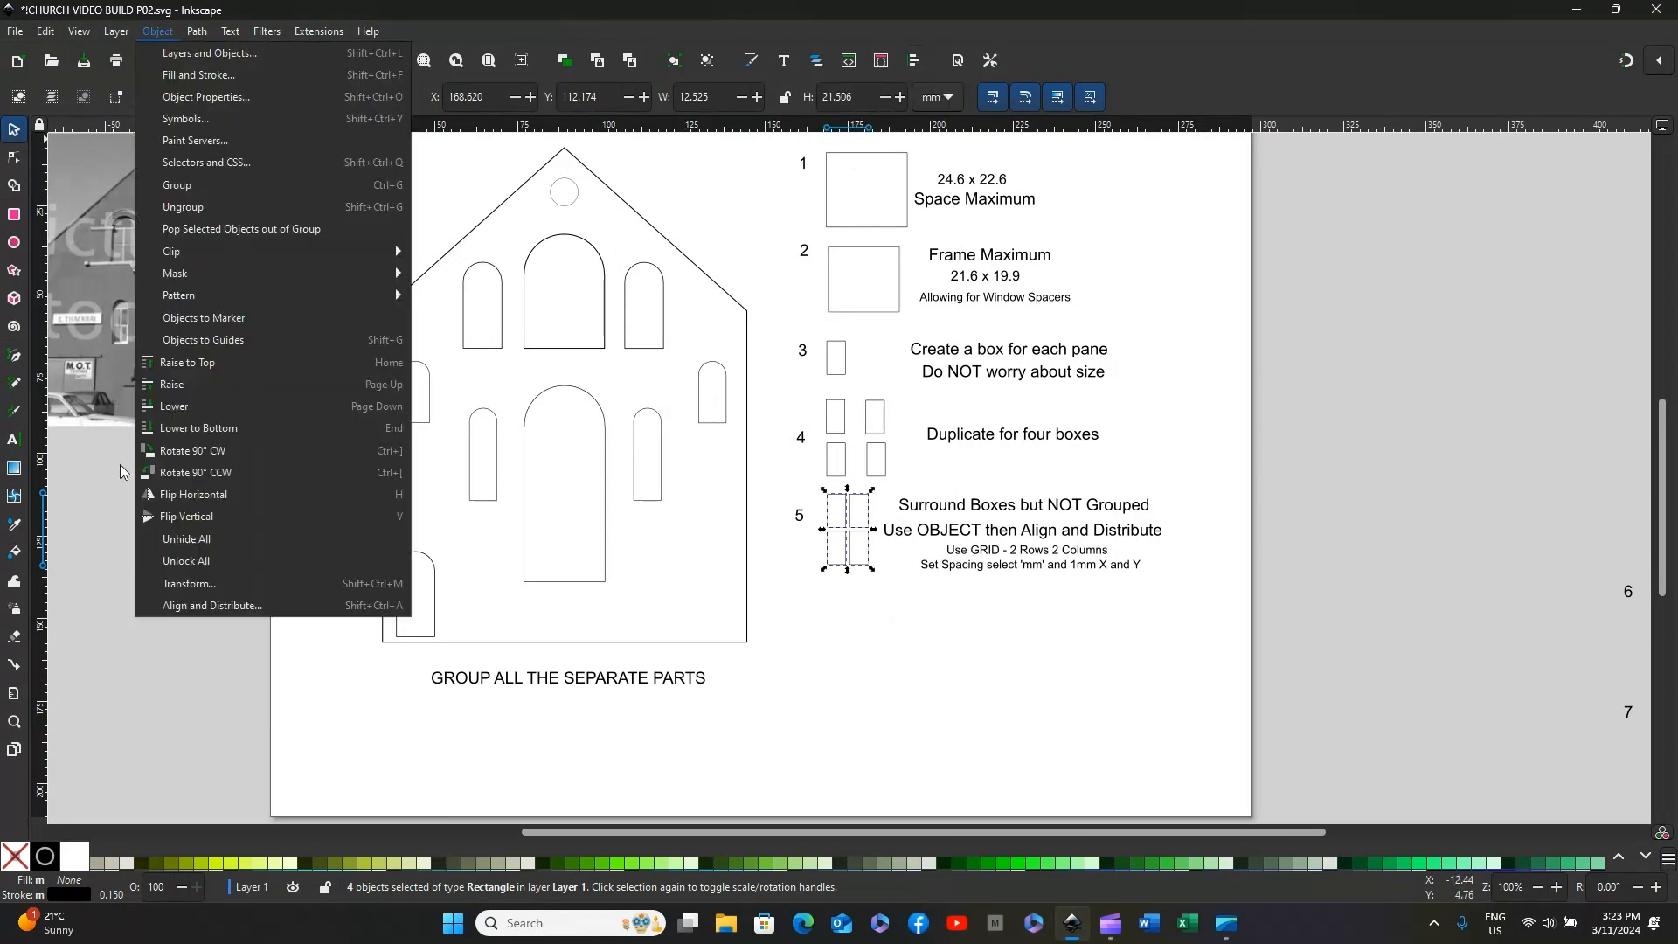
pyautogui.click(170, 606)
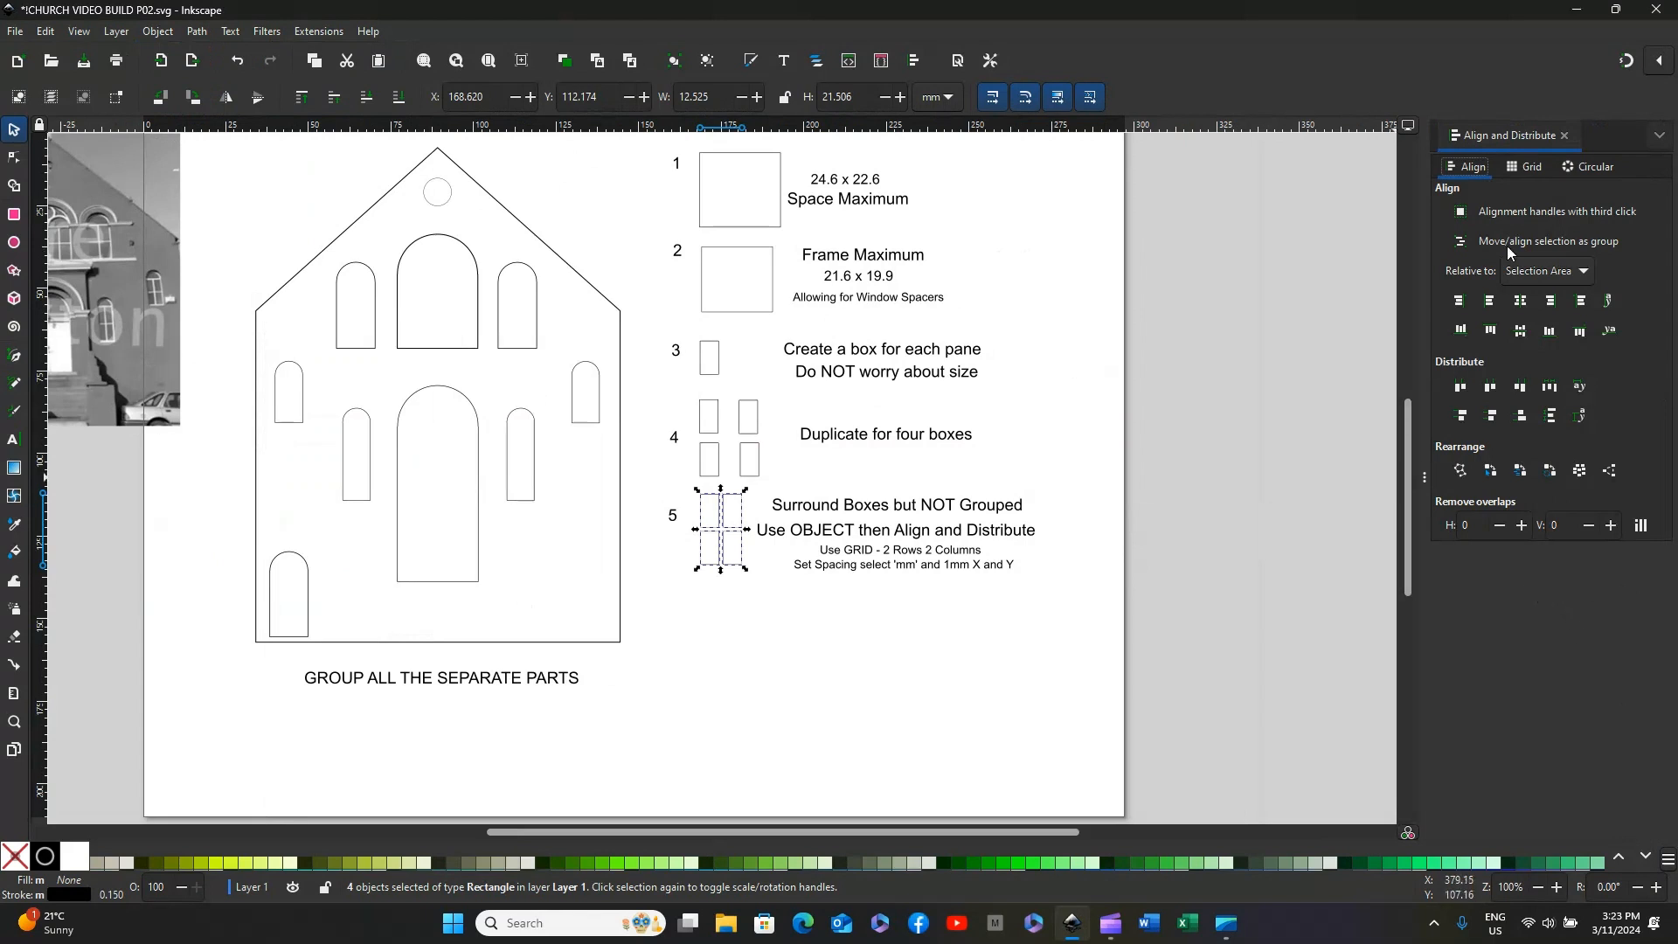
pyautogui.click(1529, 168)
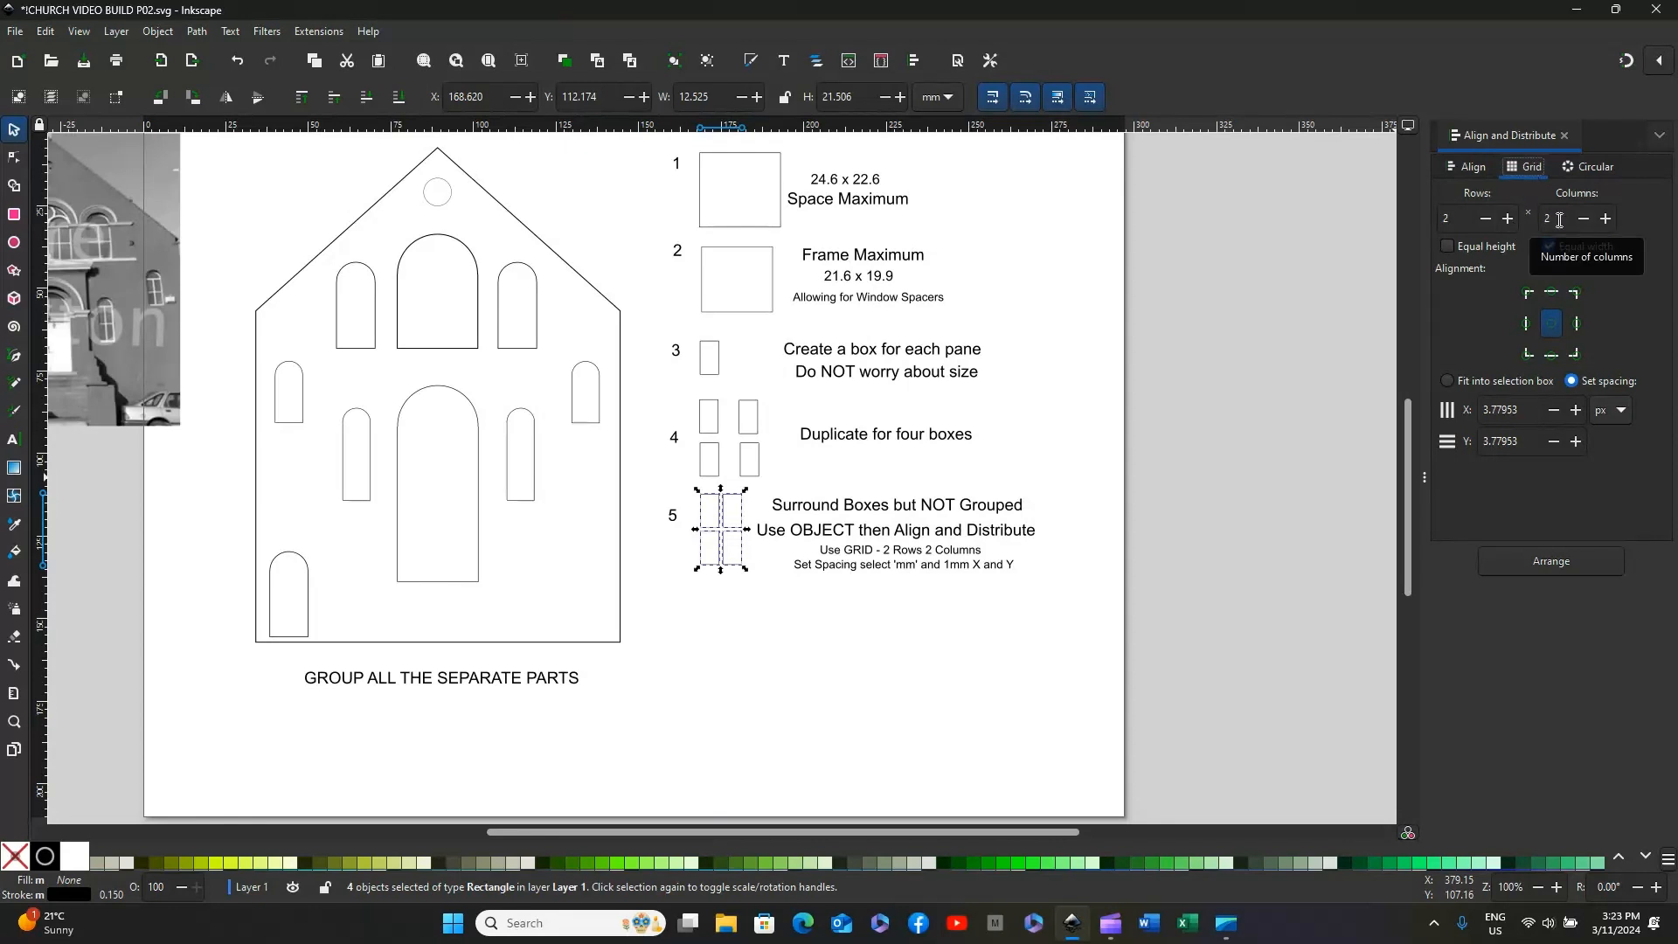
pyautogui.click(1623, 411)
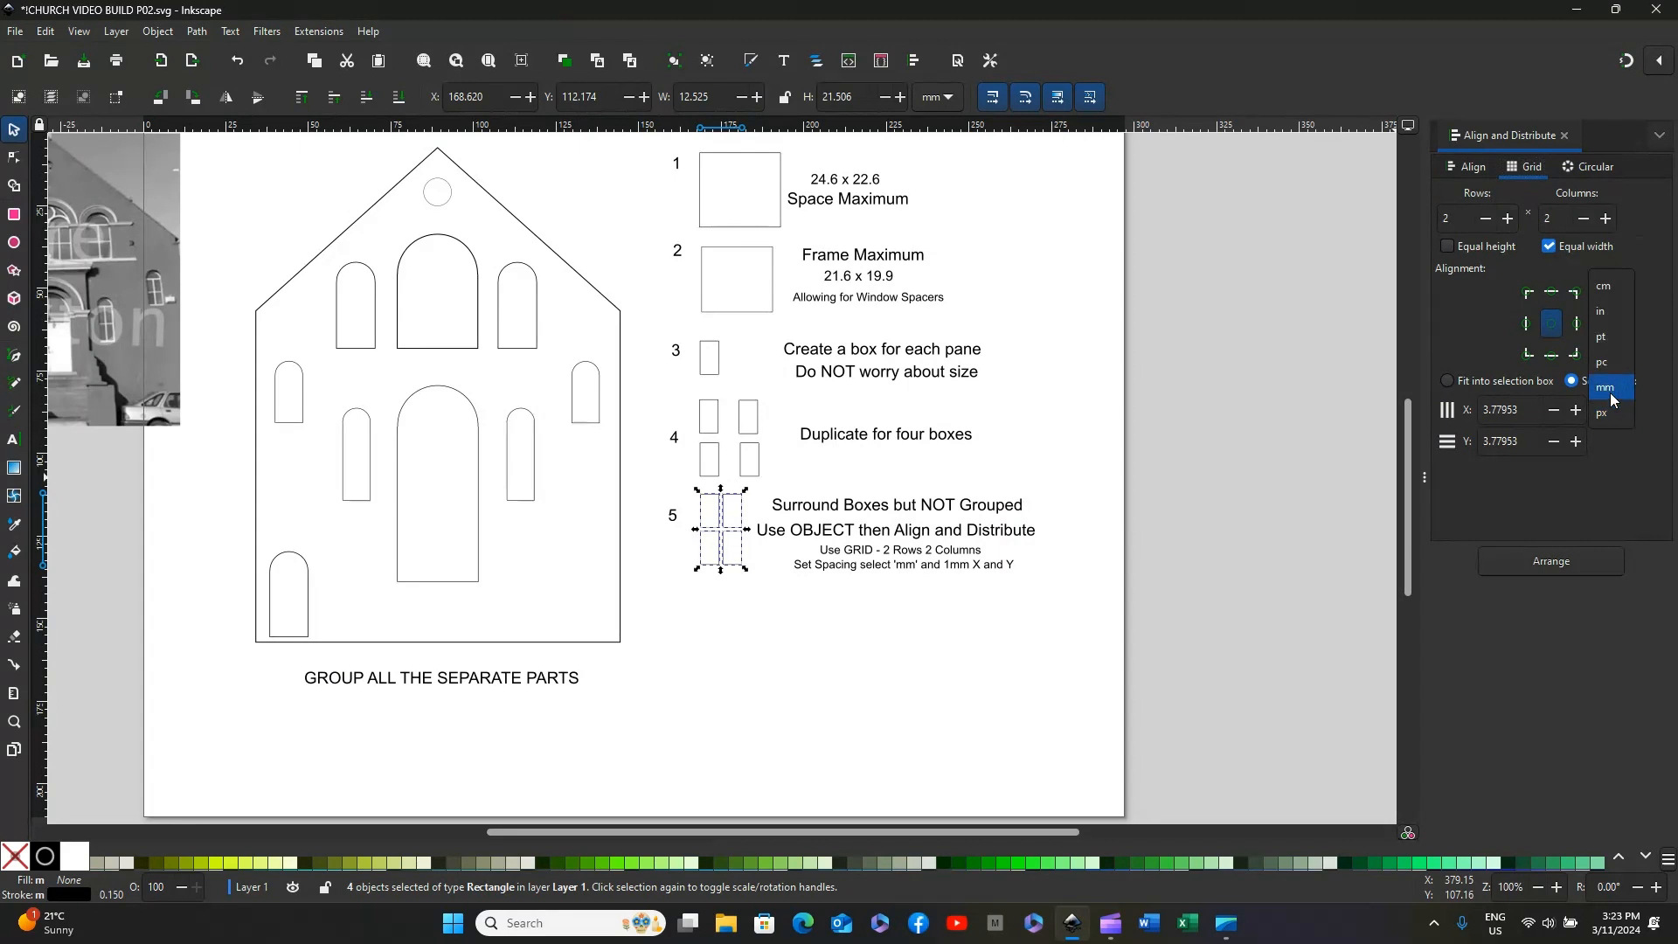
pyautogui.click(1613, 388)
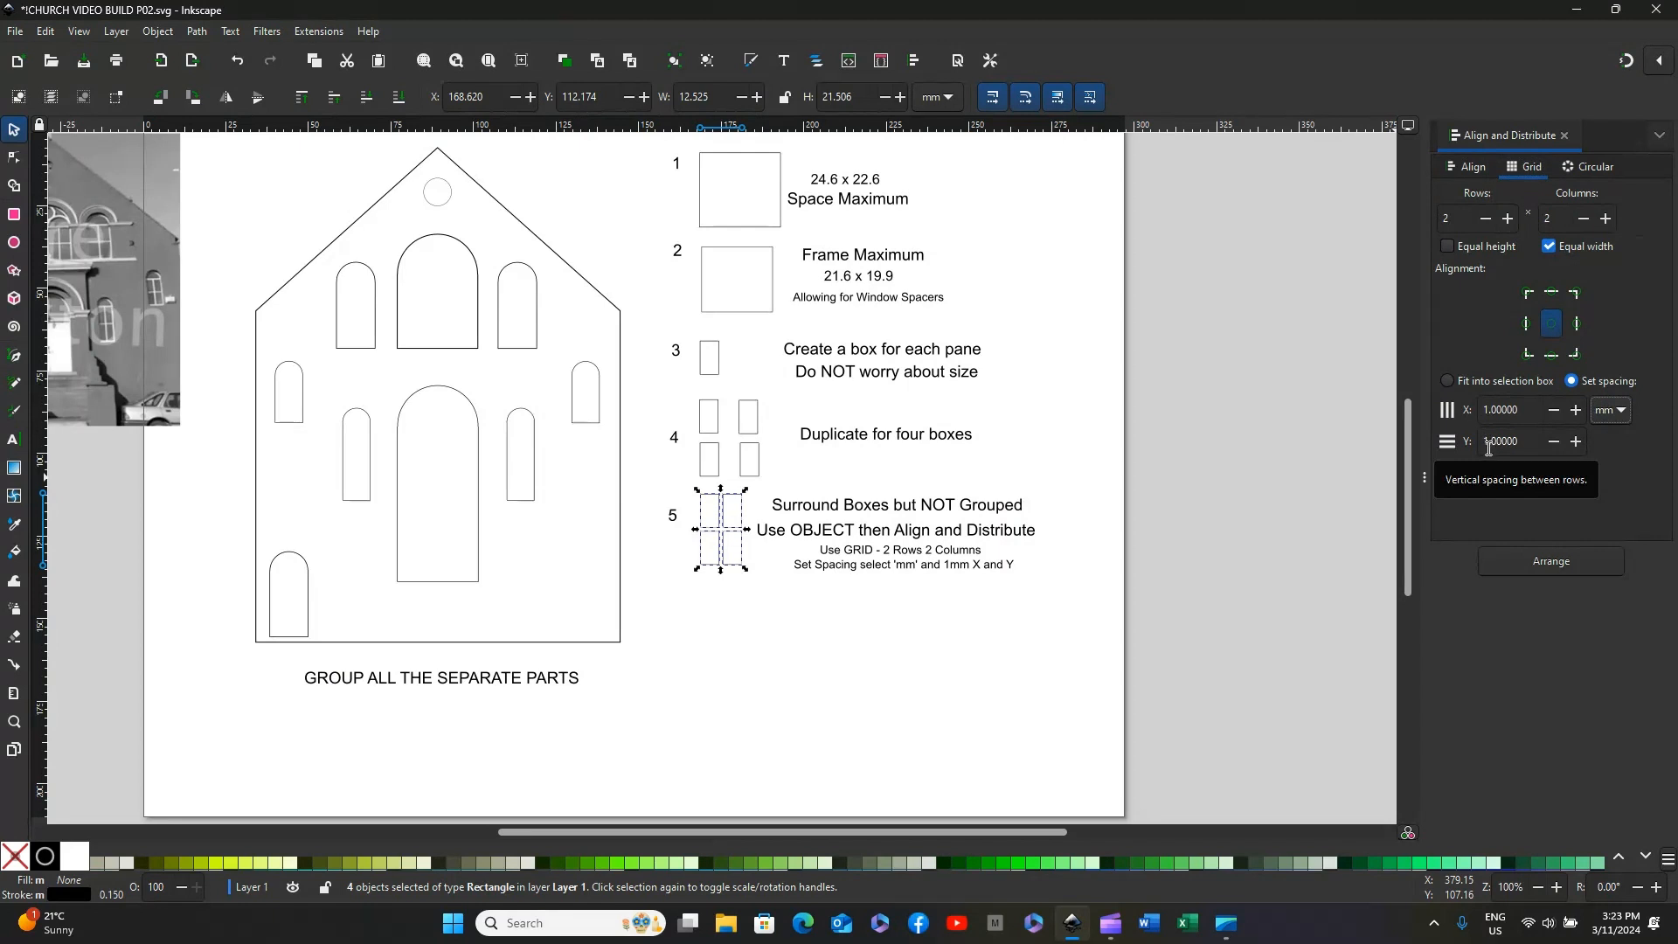
pyautogui.click(1537, 563)
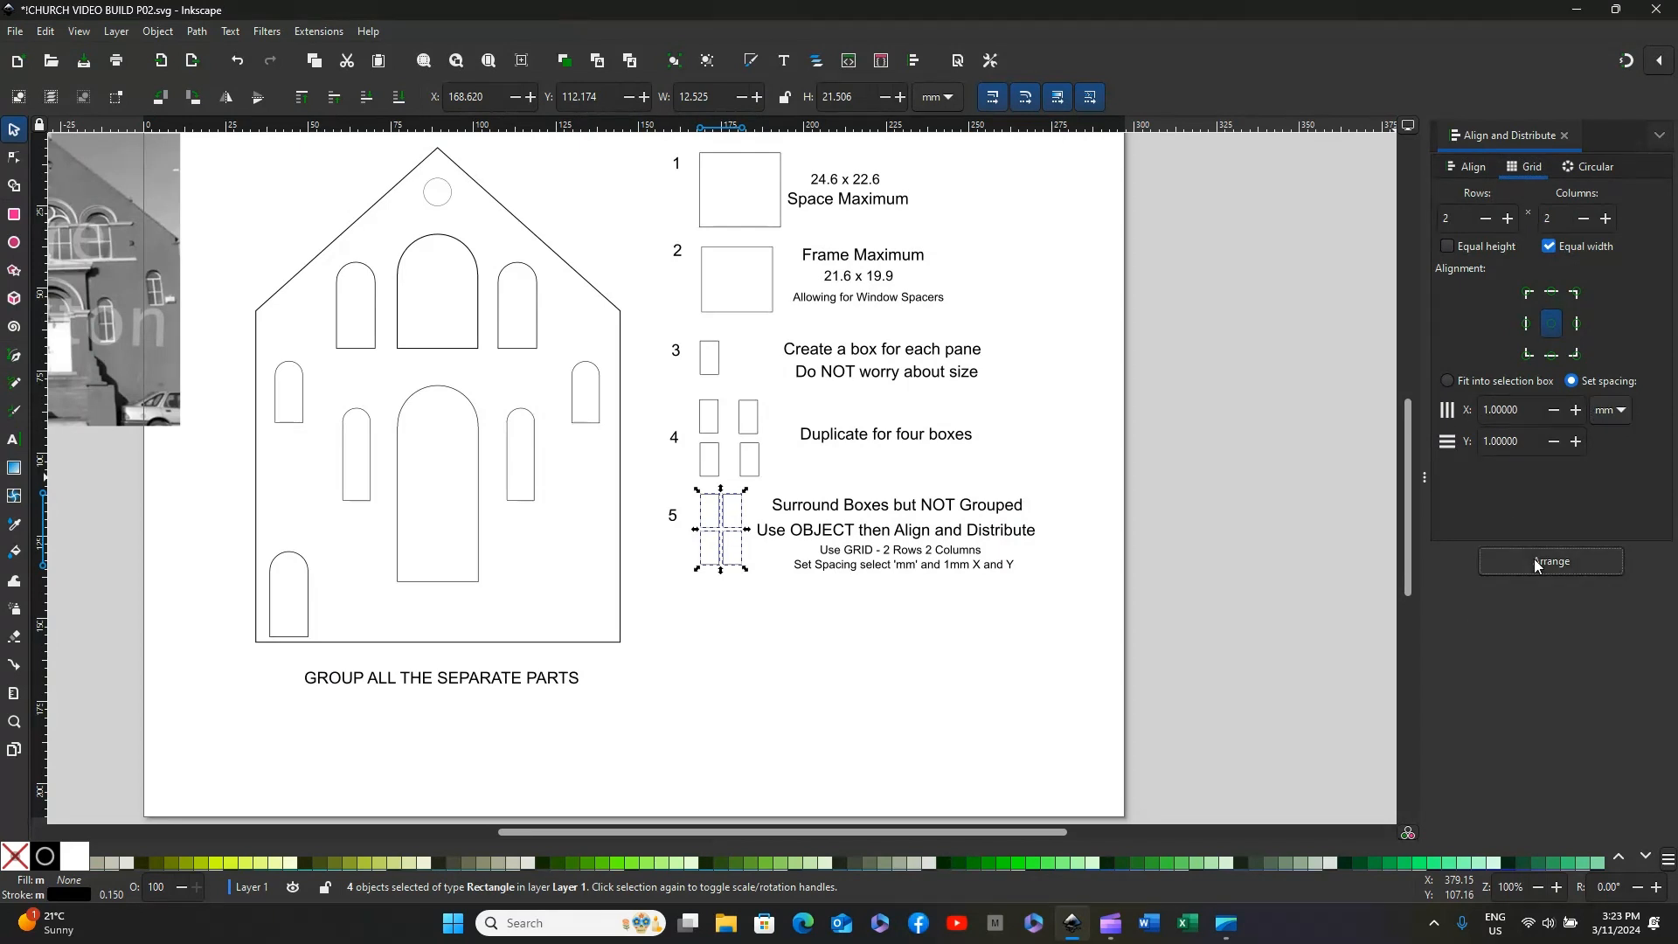
pyautogui.click(778, 648)
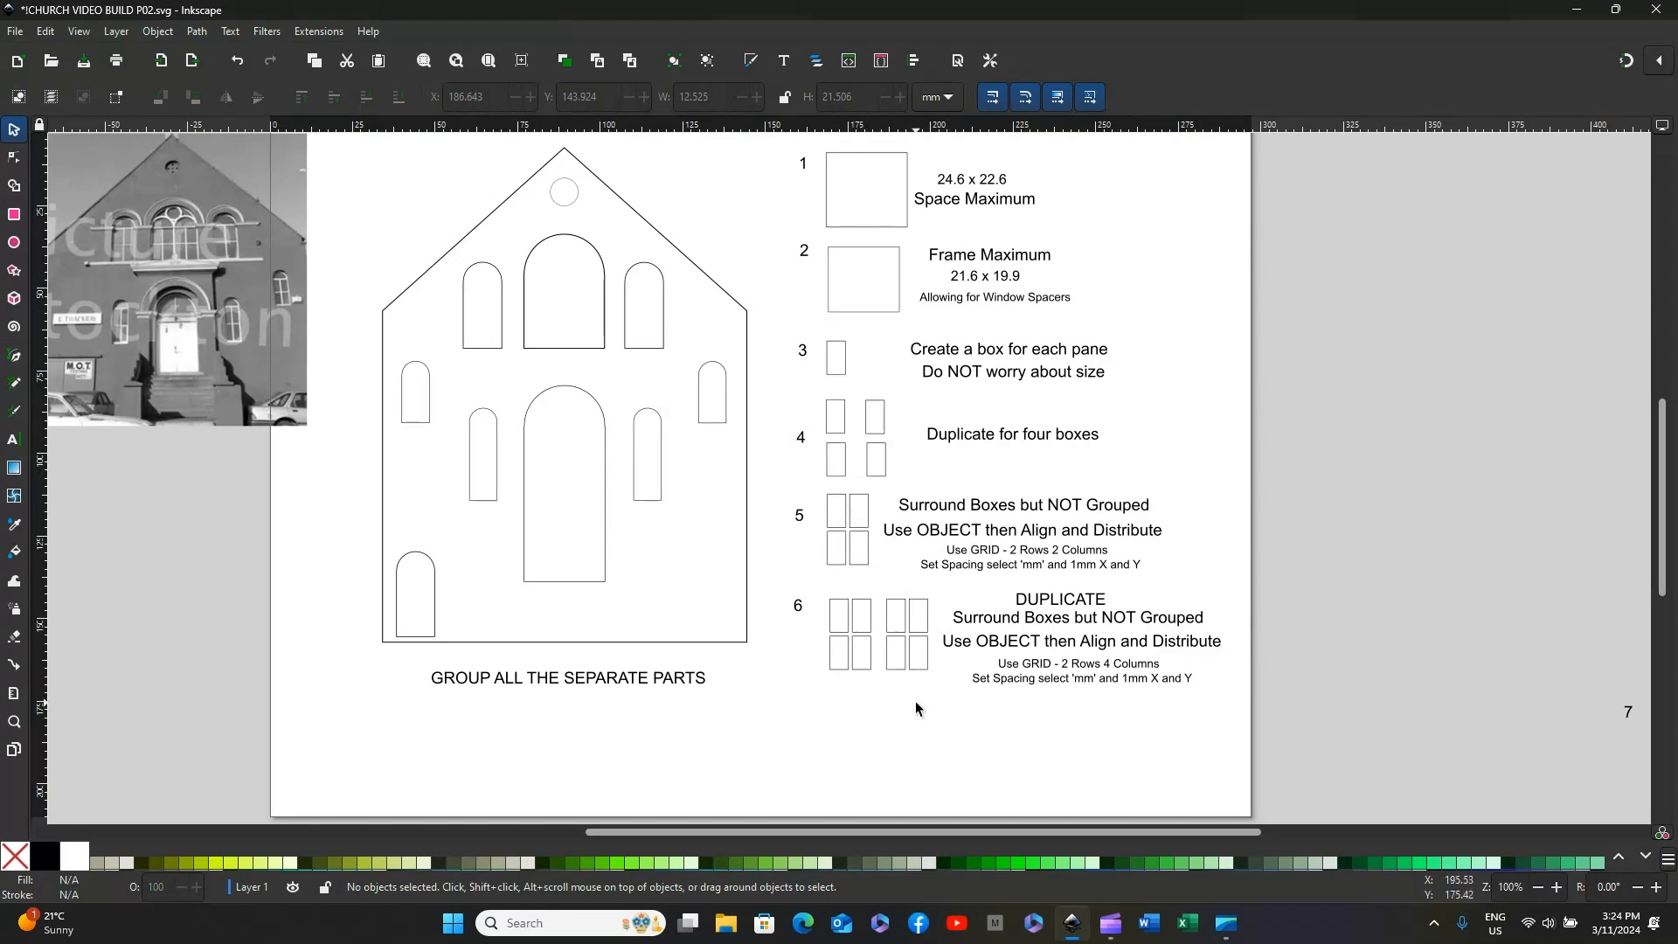
# Step: Arrange the eight ungrouped pane boxes beside number 6 in a grid of 2 rows and 4 columns with 1 mm X and Y spacing
pyautogui.moveTo(818, 577); pyautogui.dragTo(945, 701)
pyautogui.moveTo(945, 701); pyautogui.dragTo(945, 701)
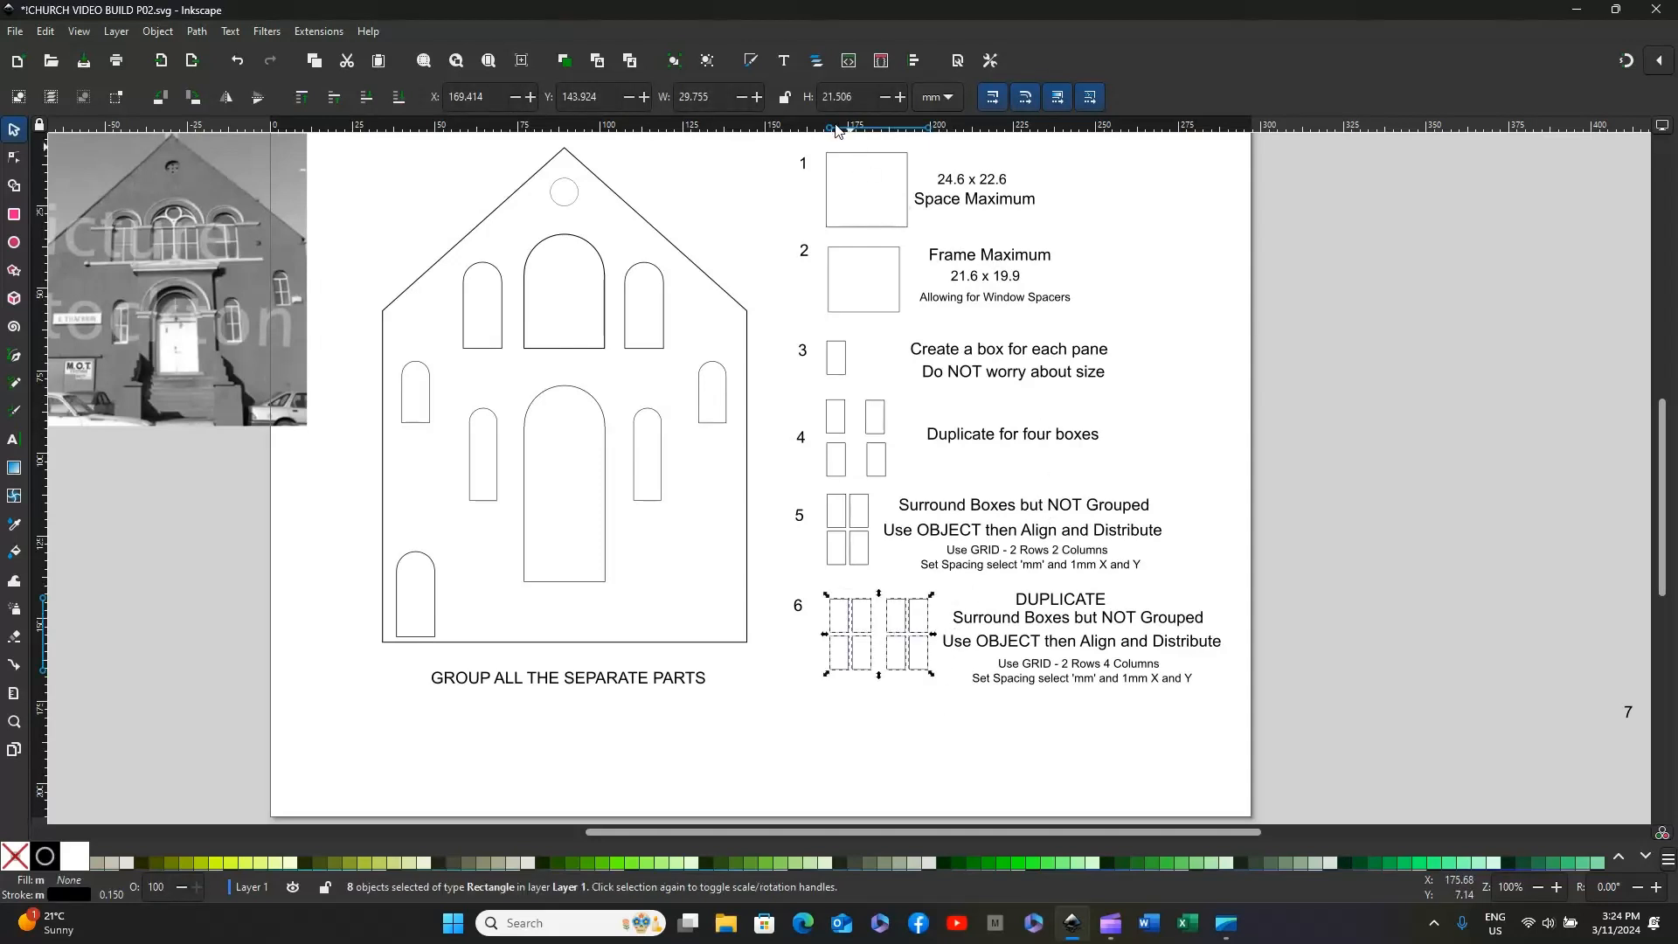
pyautogui.click(913, 61)
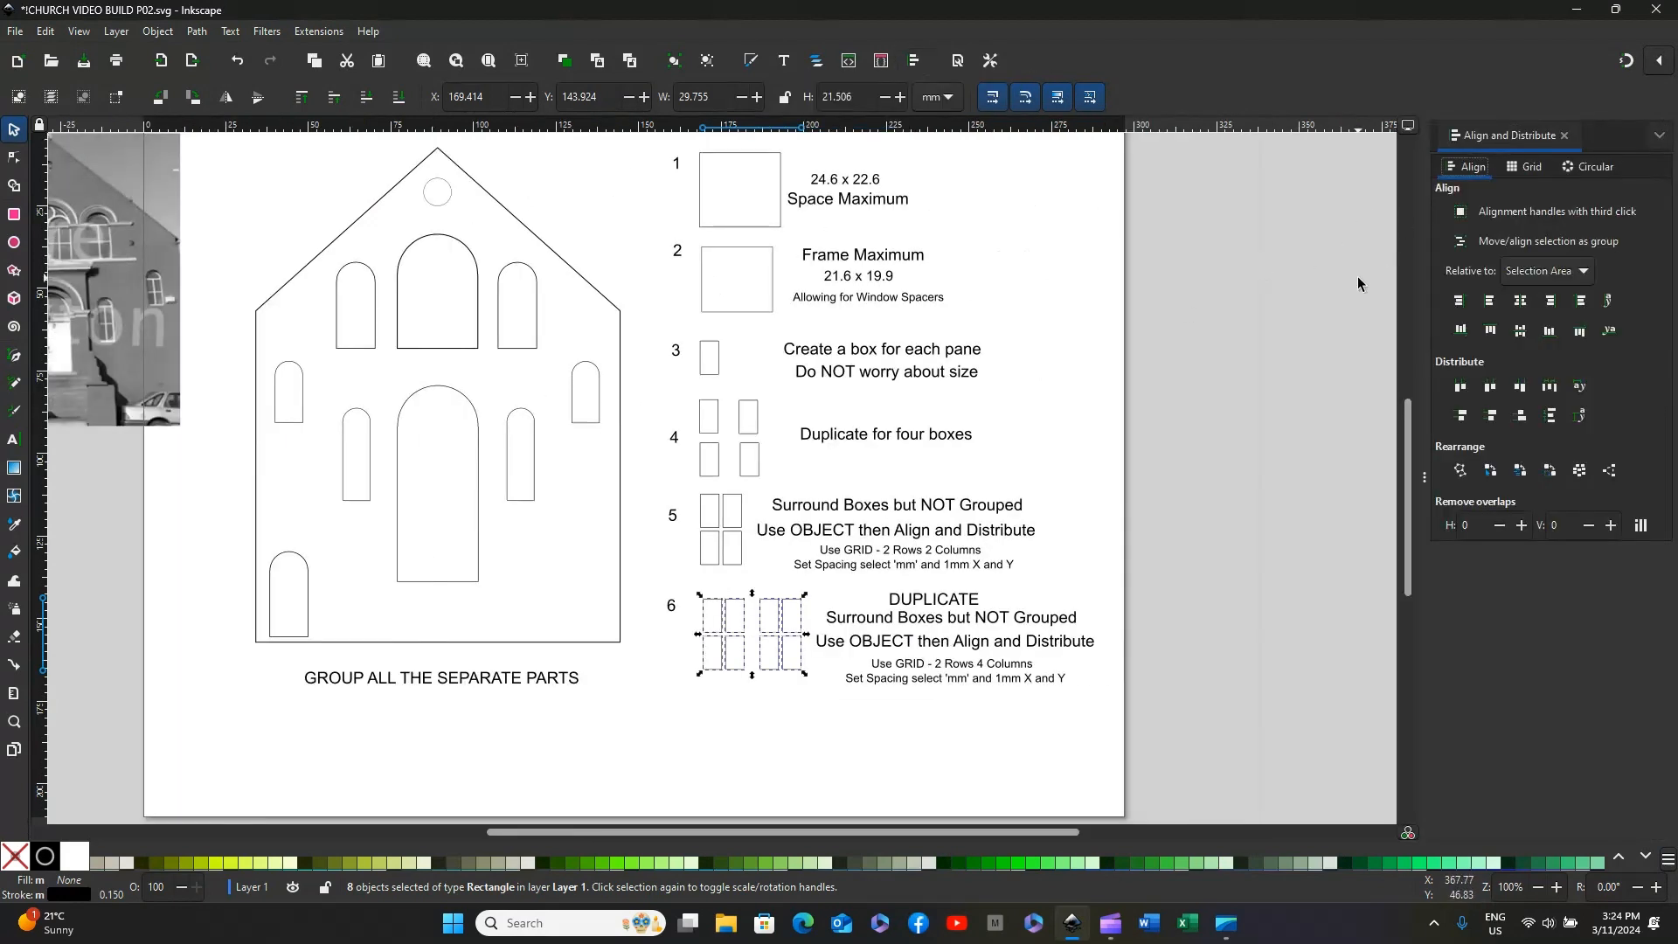
pyautogui.click(1531, 167)
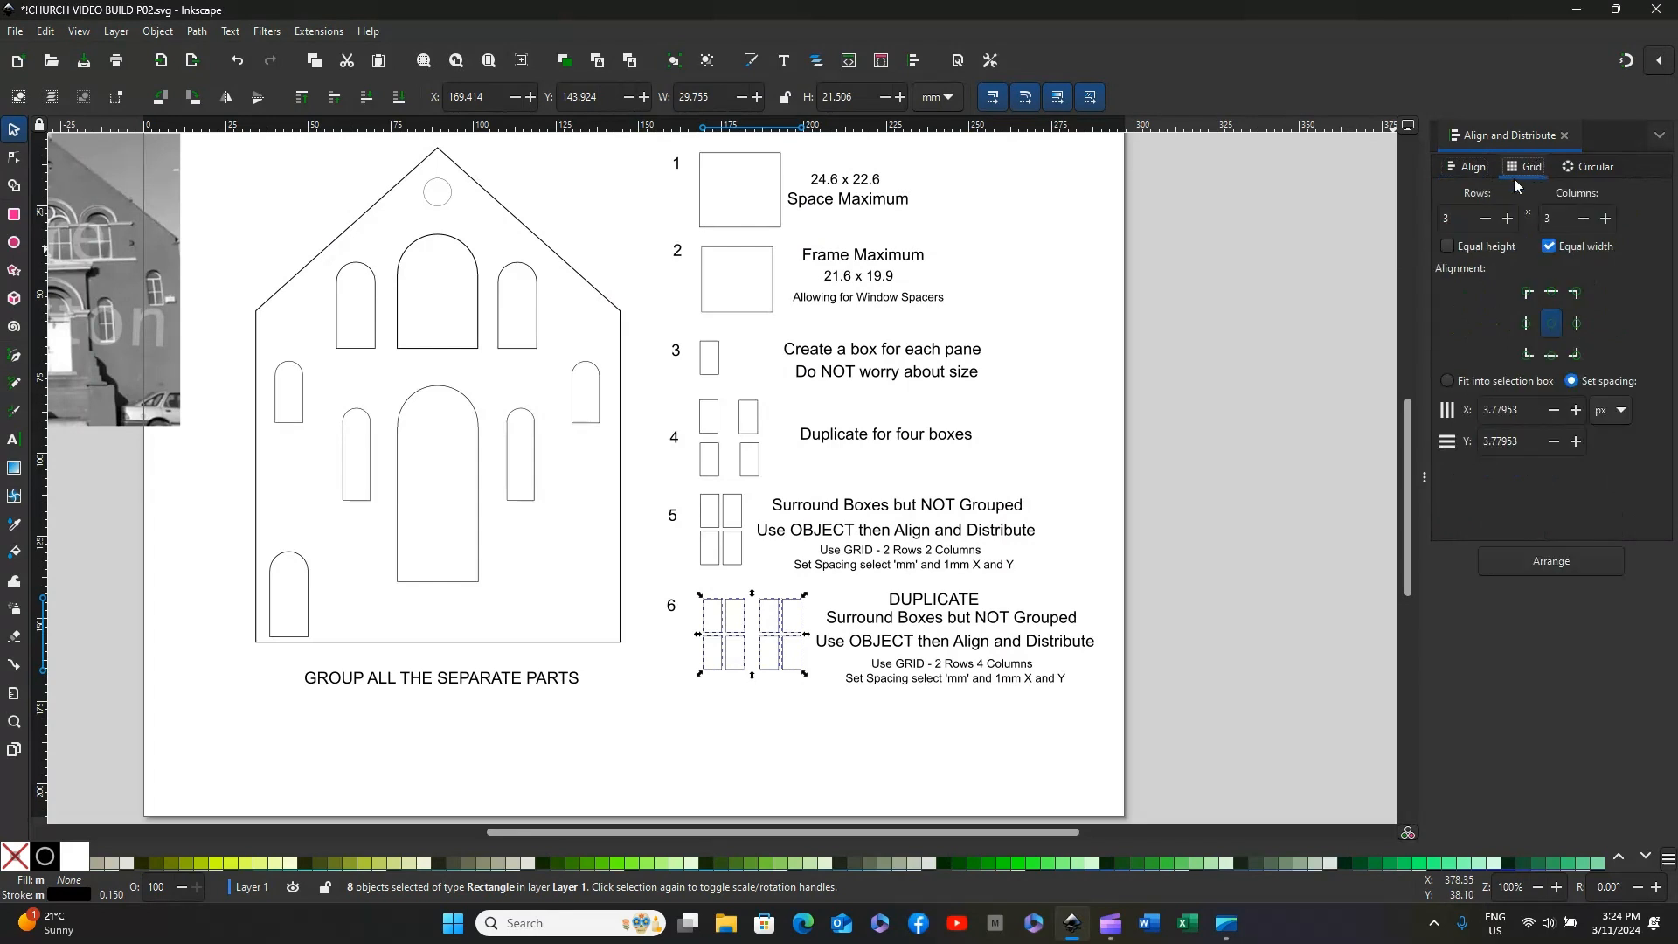
pyautogui.click(1485, 217)
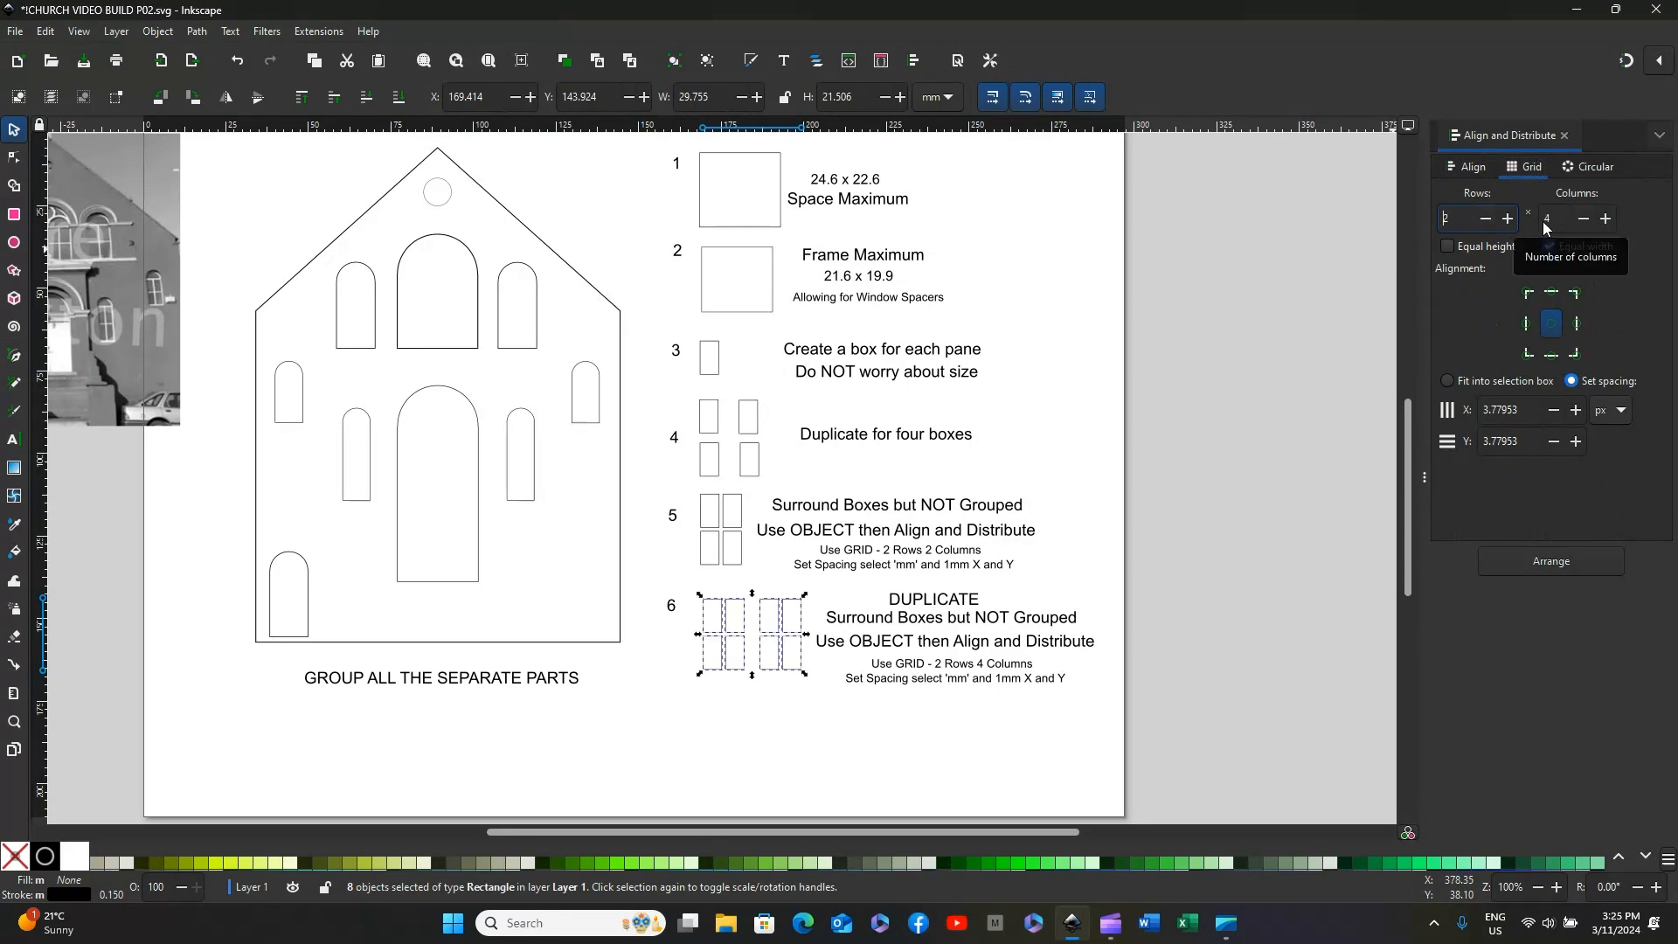
pyautogui.click(1619, 413)
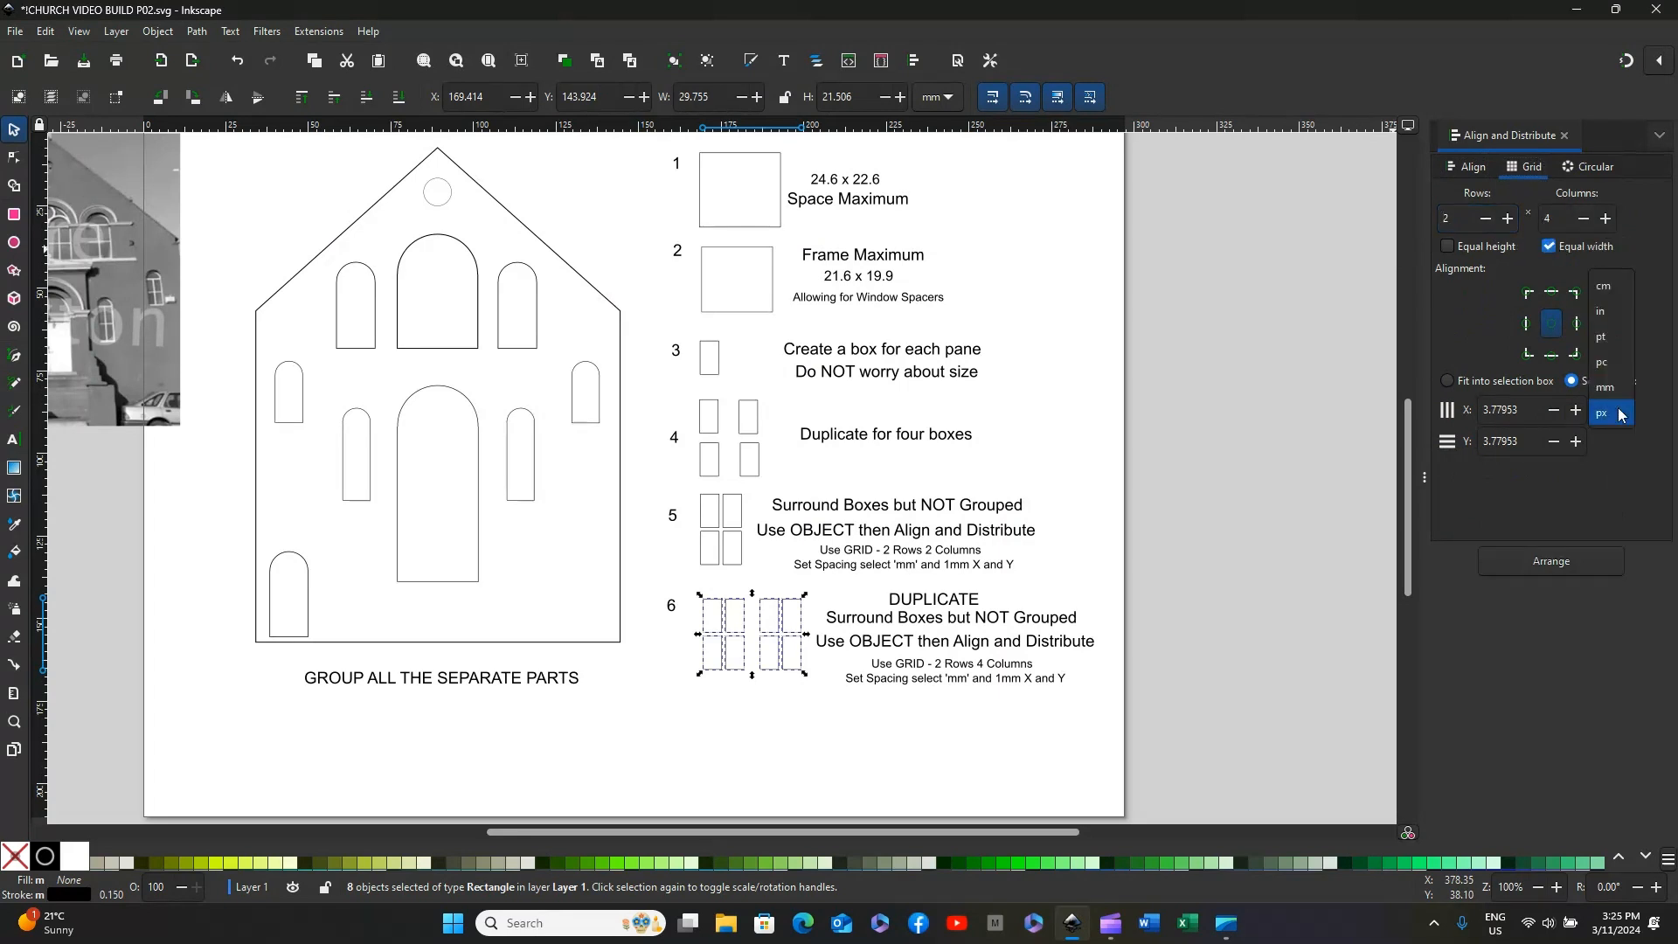
pyautogui.click(1616, 389)
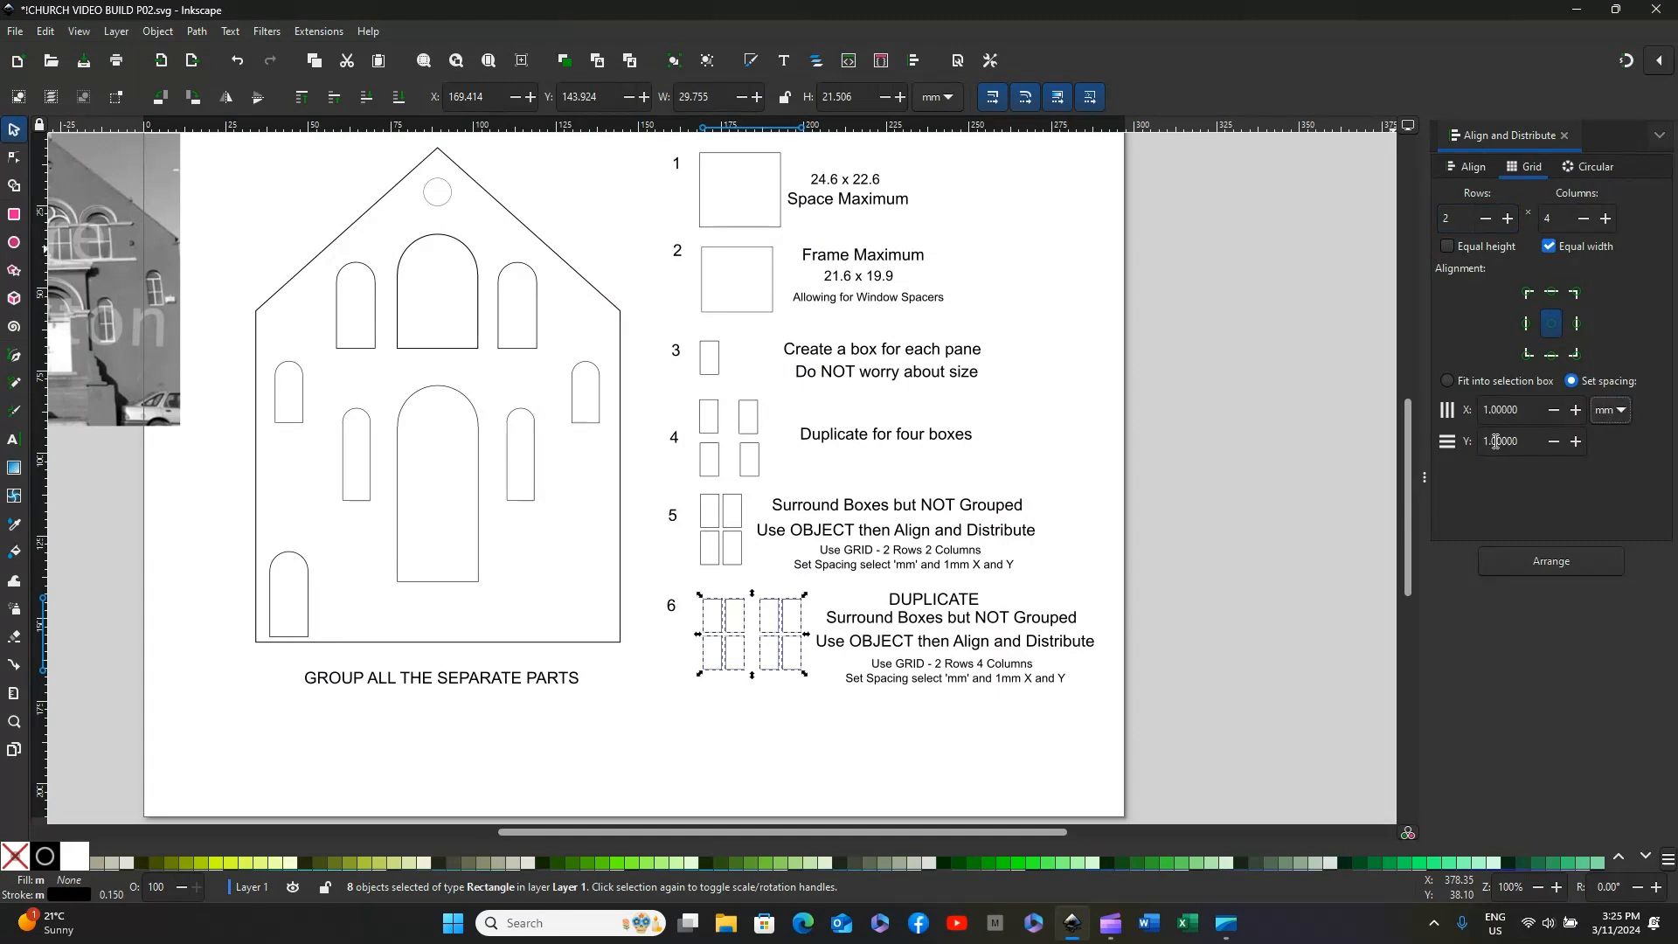
pyautogui.click(1549, 564)
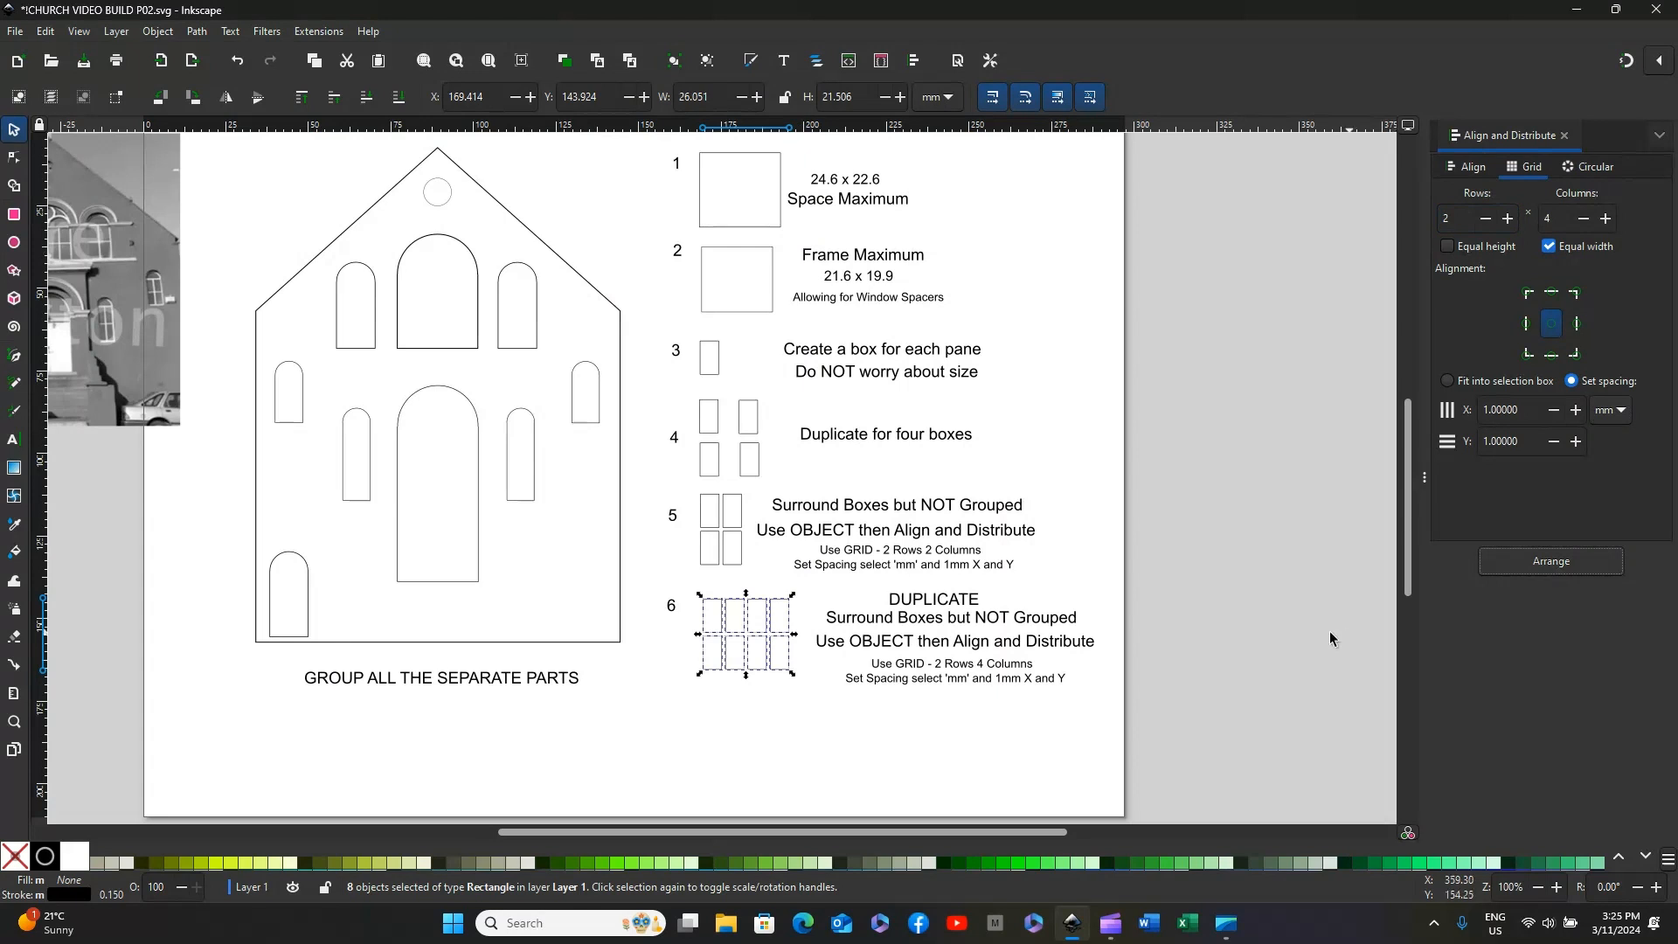
pyautogui.click(942, 733)
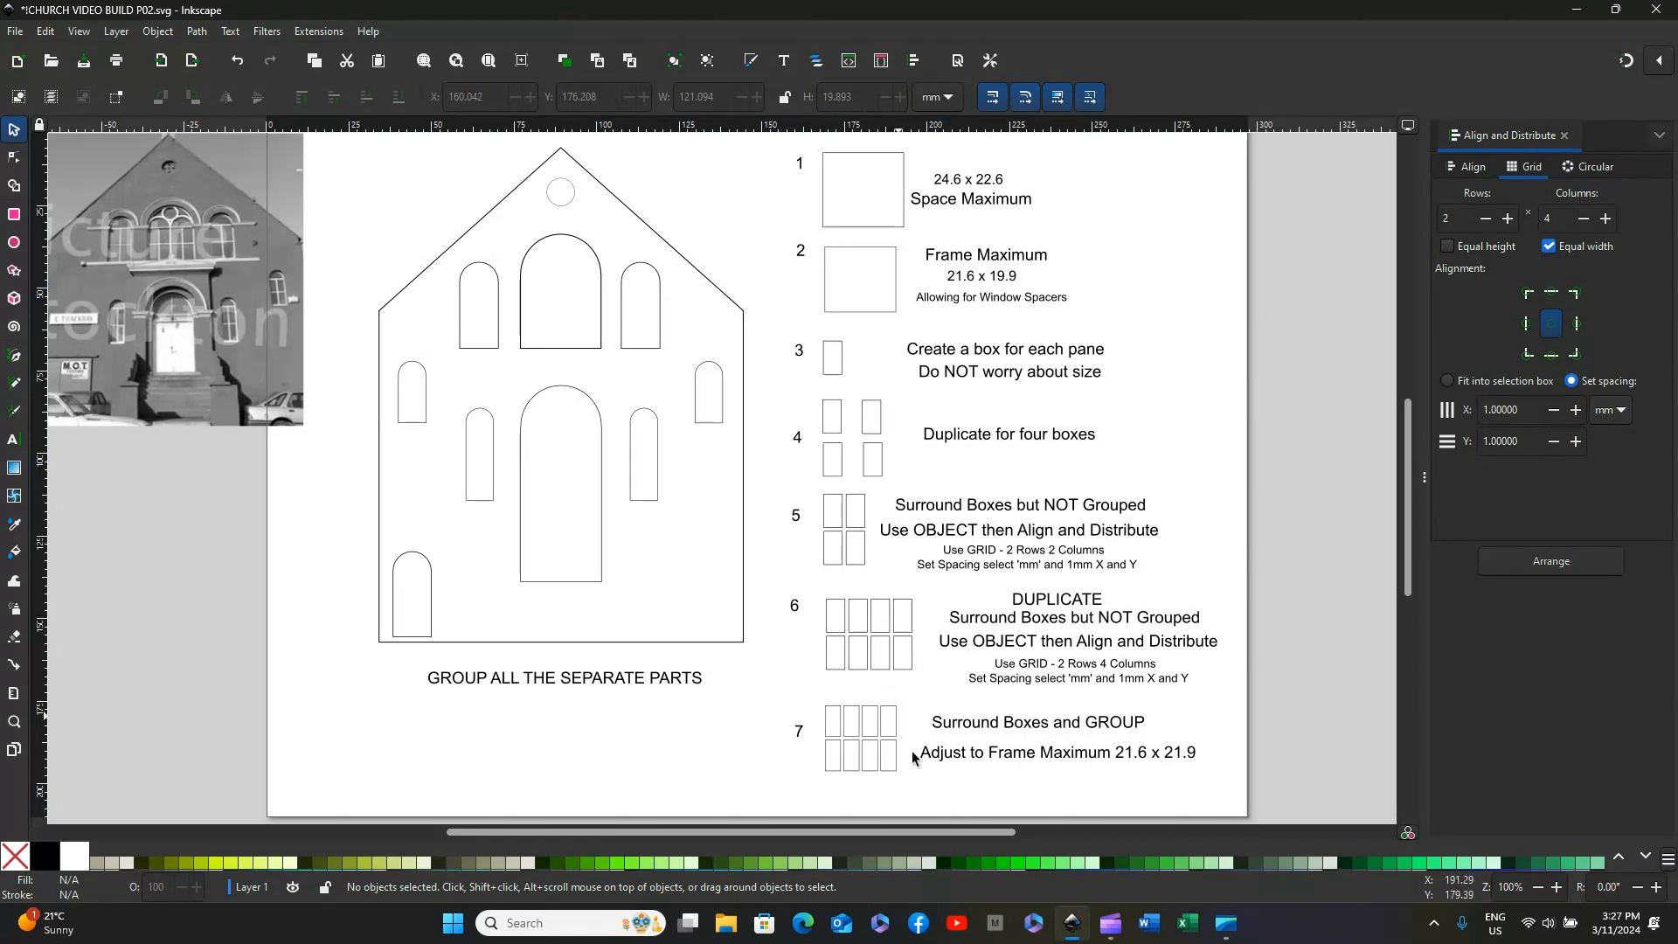
# Step: Move the grouped eight-pane frame beside number 7 into the church front's upper central arched window
pyautogui.click(867, 747)
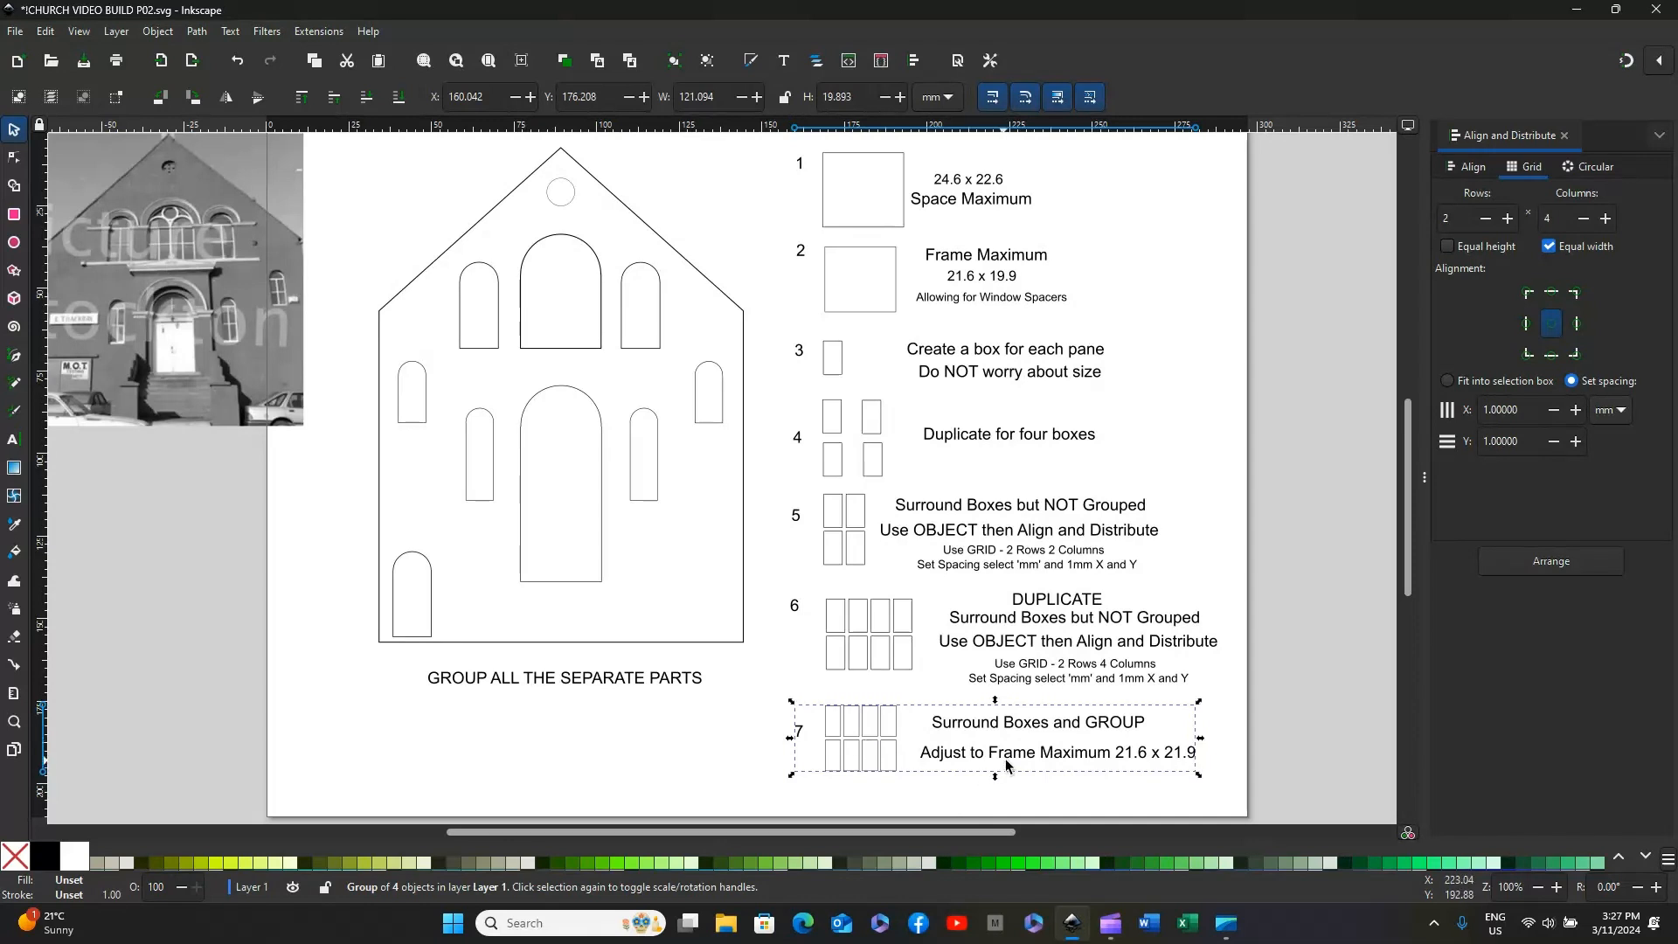
pyautogui.click(1131, 791)
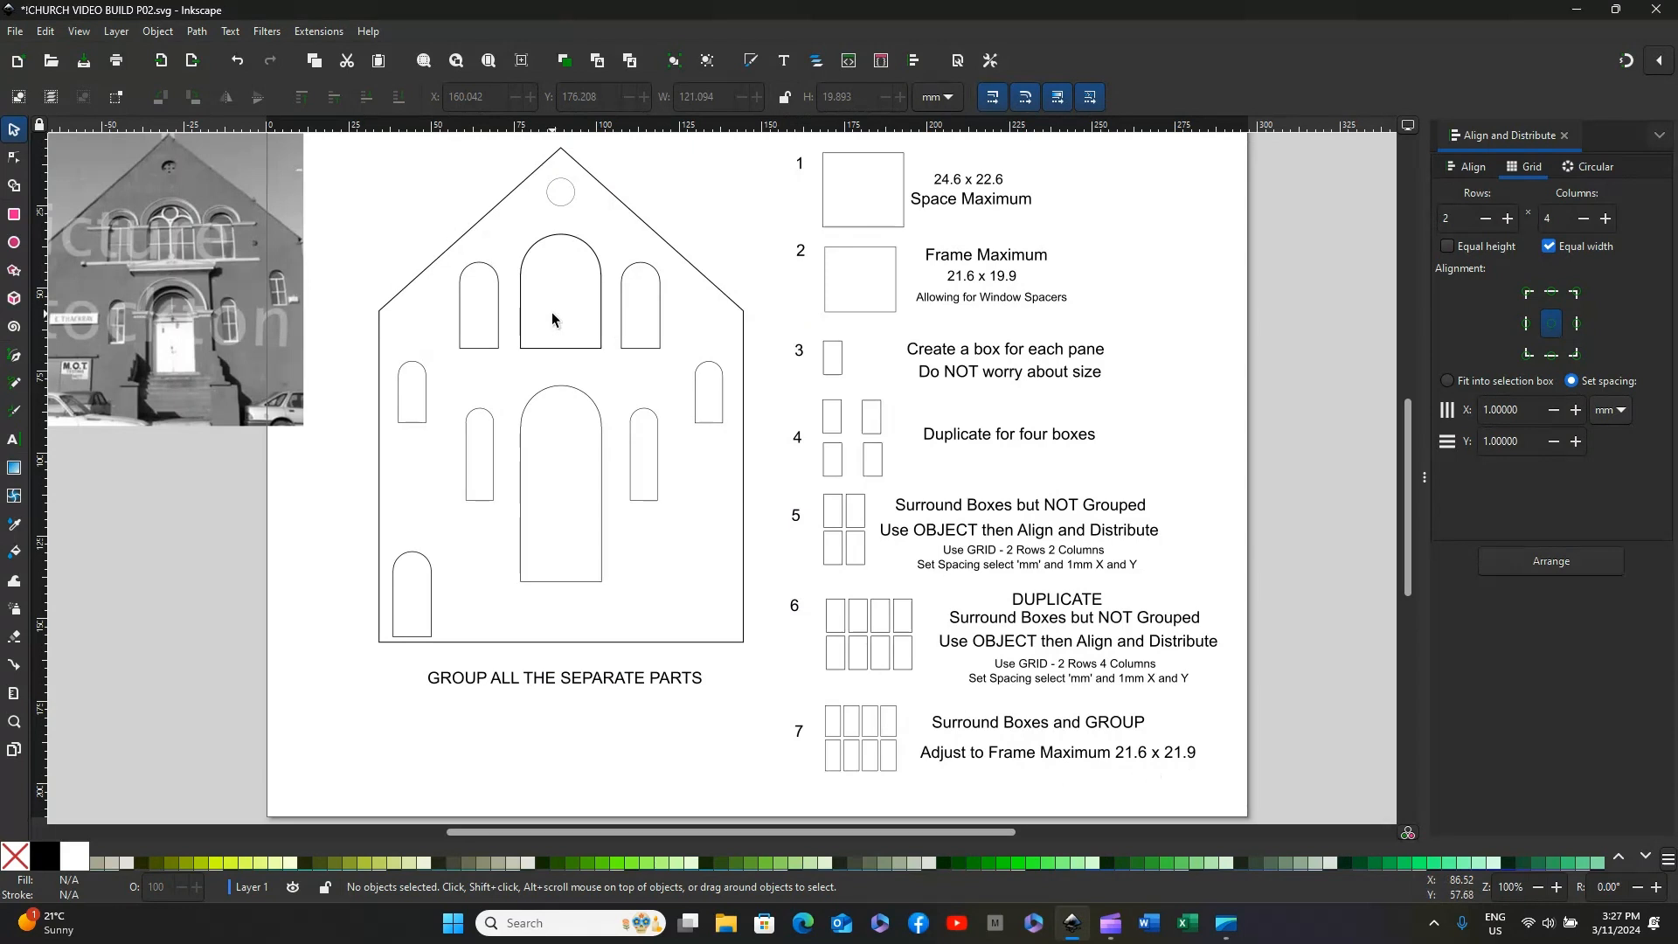
pyautogui.click(860, 715)
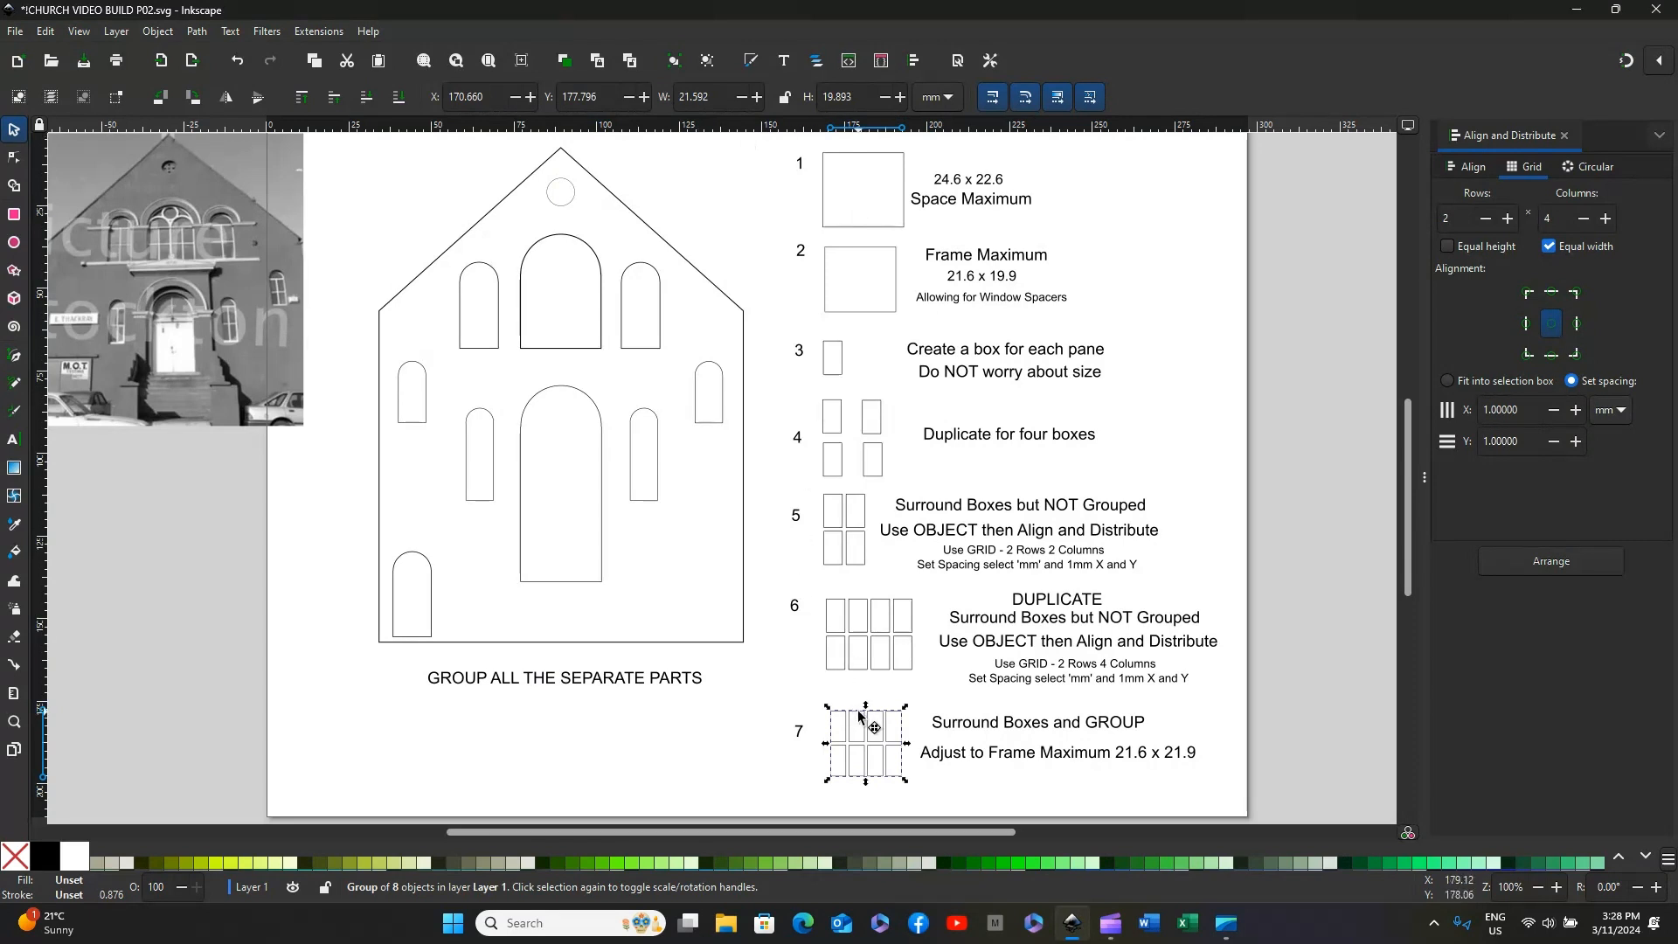
pyautogui.moveTo(875, 727); pyautogui.dragTo(538, 271)
pyautogui.click(589, 722)
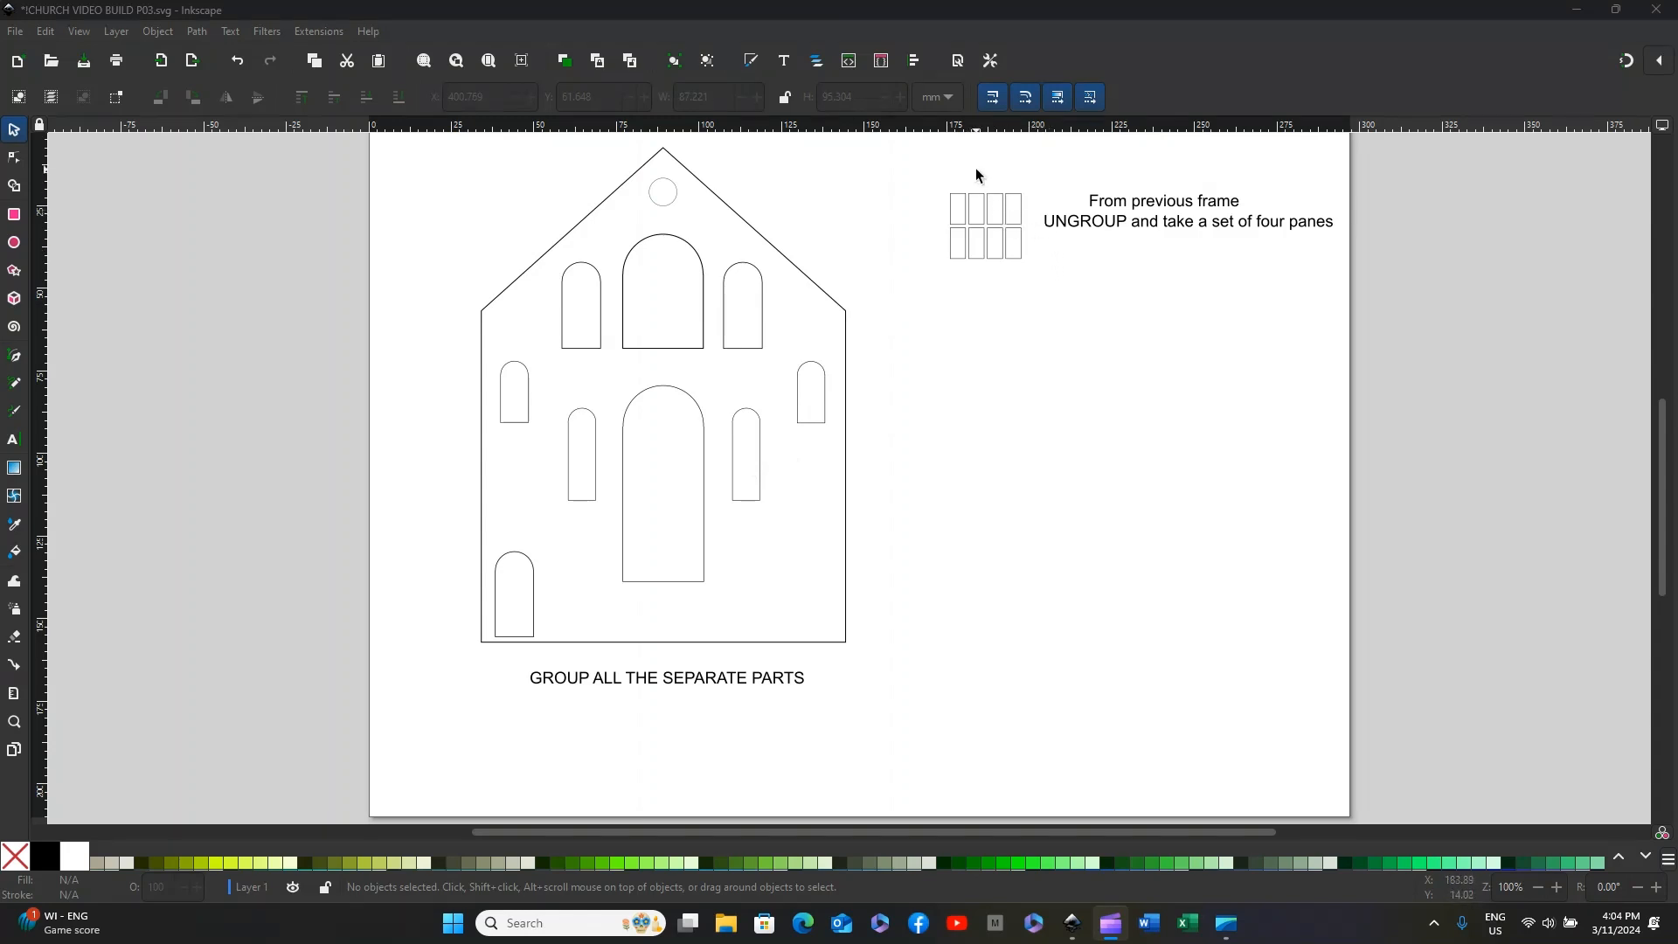
# Step: Move the right-hand set of four panes below the remaining panes and group the set
pyautogui.moveTo(980, 169); pyautogui.dragTo(1029, 292)
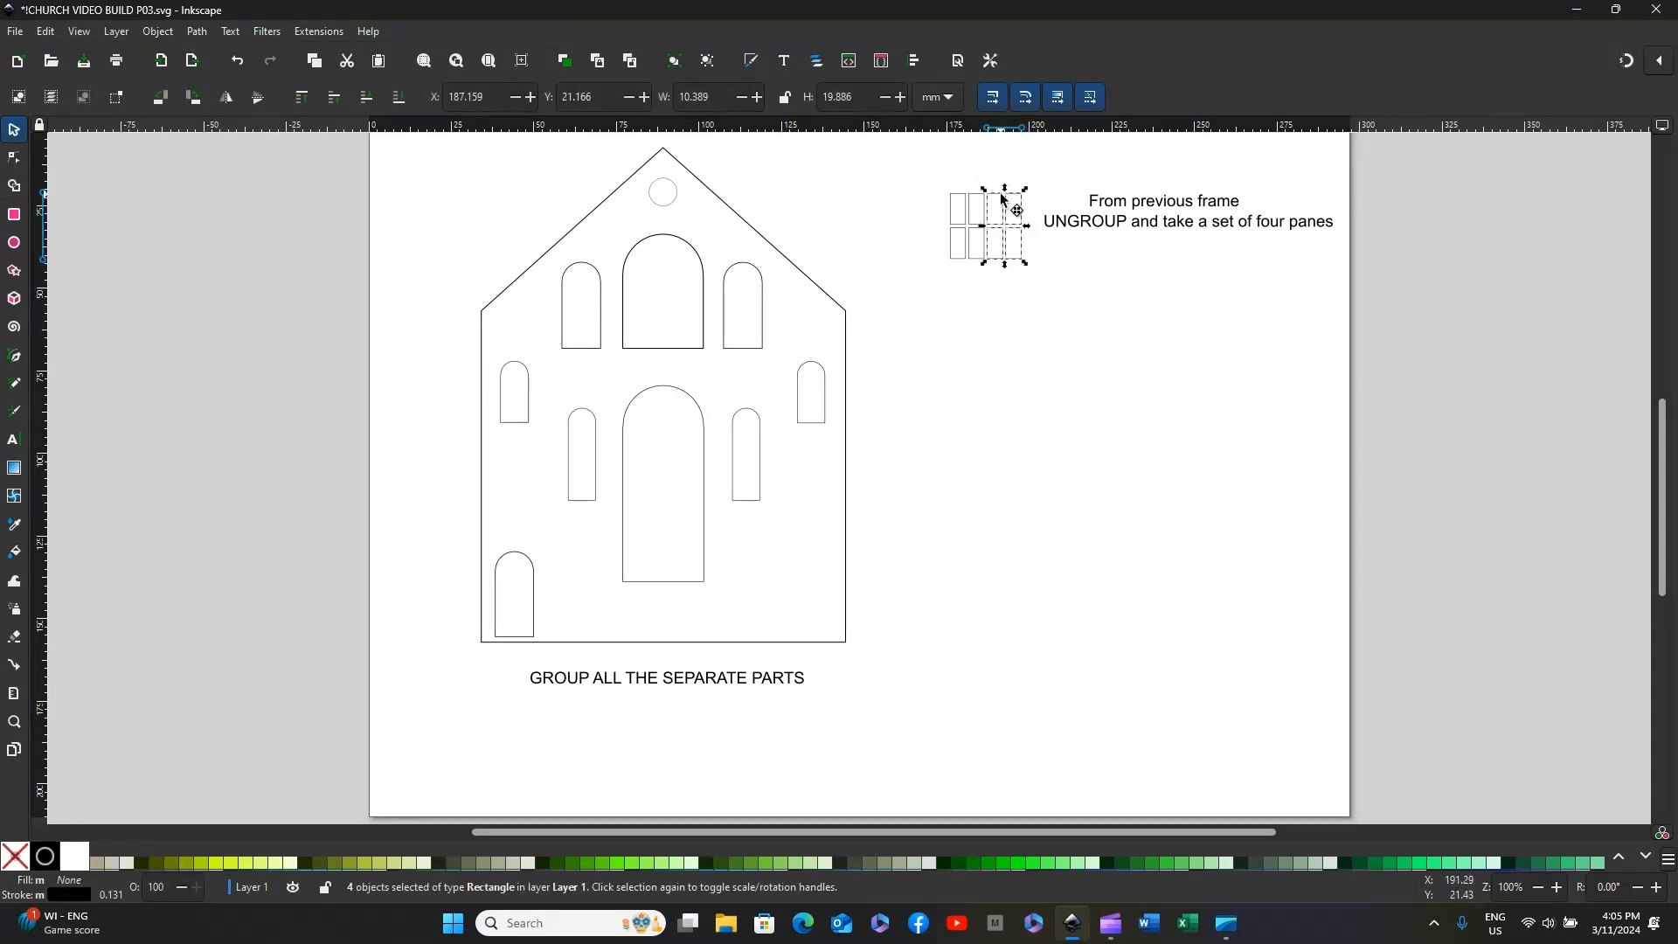
pyautogui.moveTo(1002, 199); pyautogui.dragTo(971, 309)
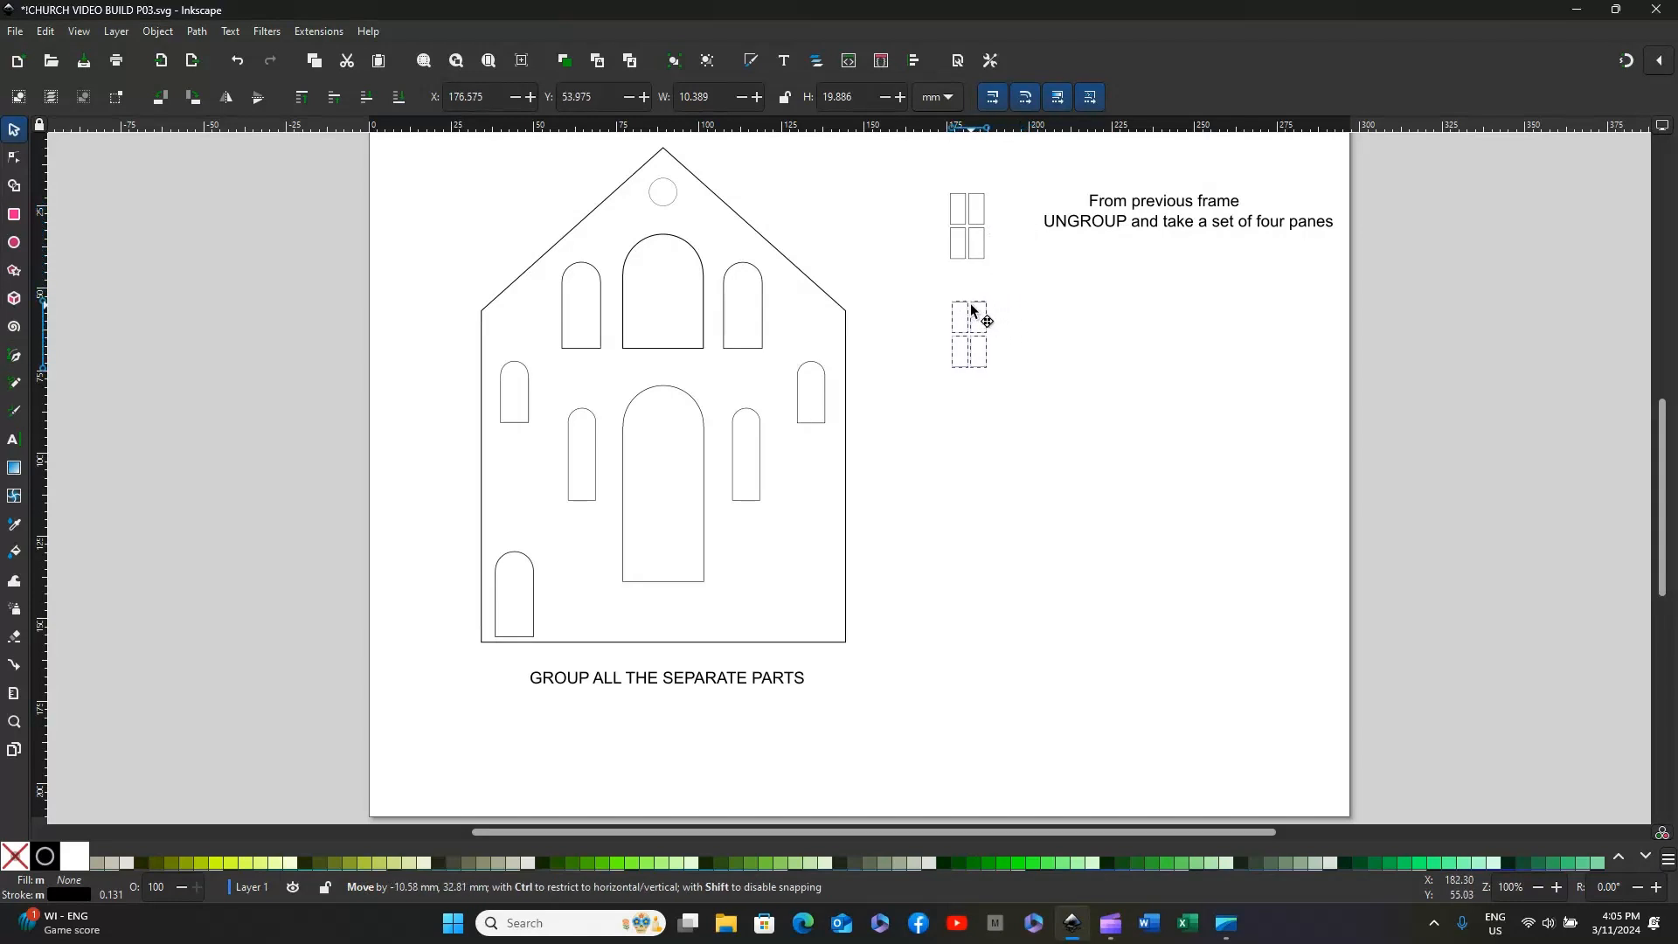
pyautogui.moveTo(971, 309); pyautogui.dragTo(1039, 415)
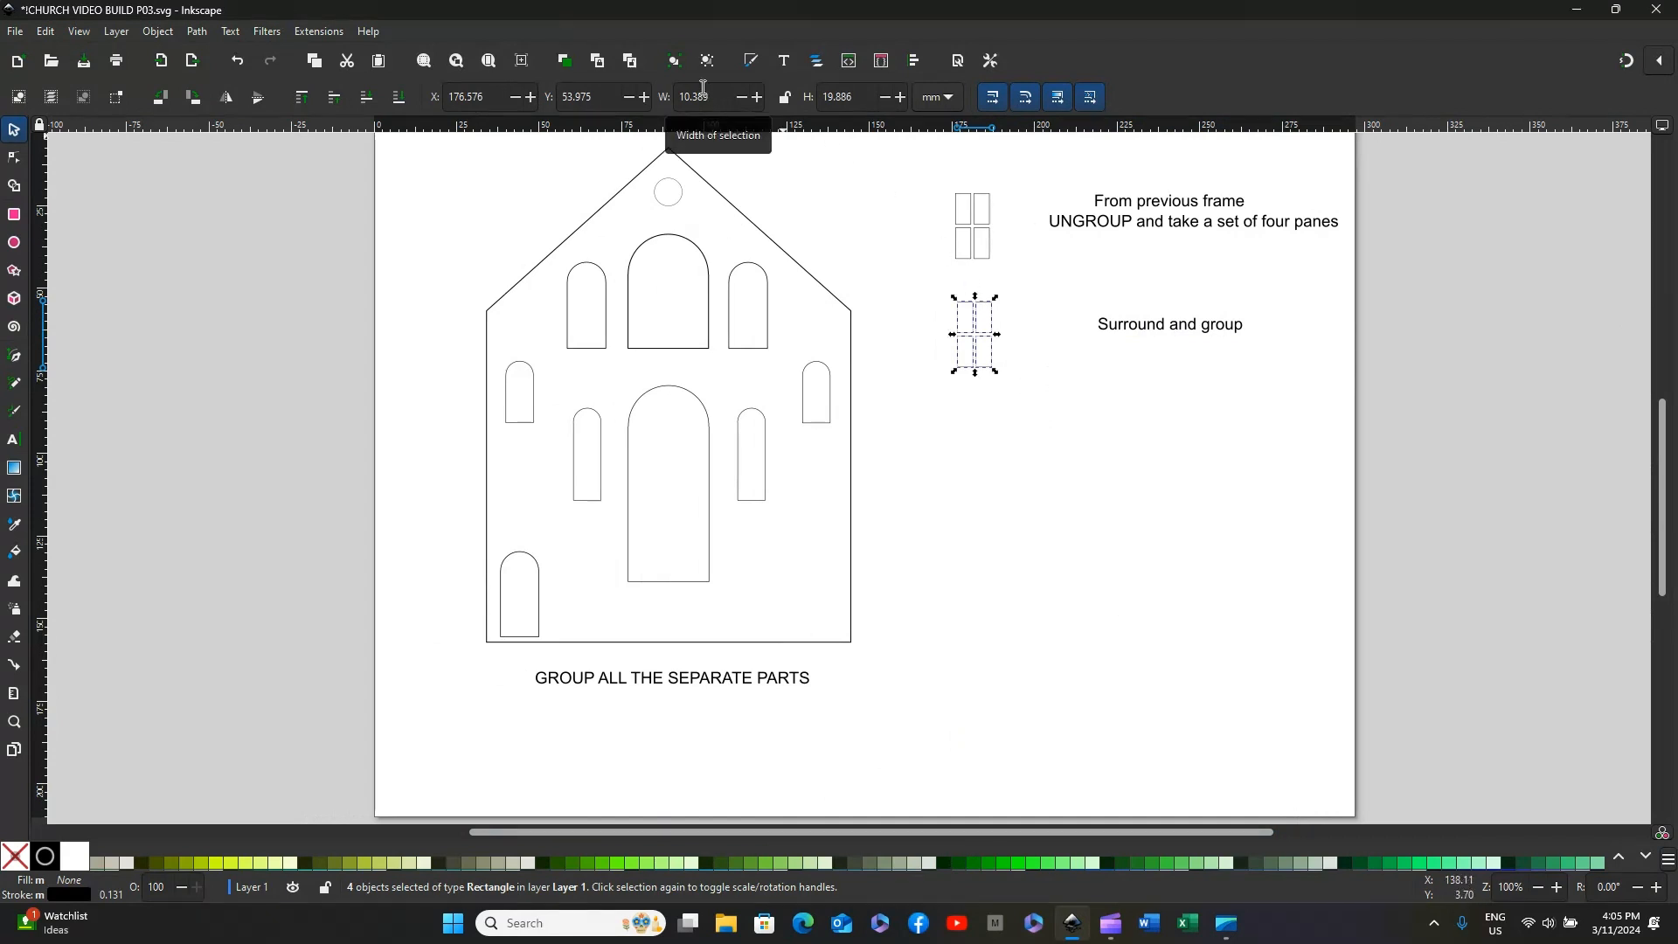
pyautogui.click(674, 64)
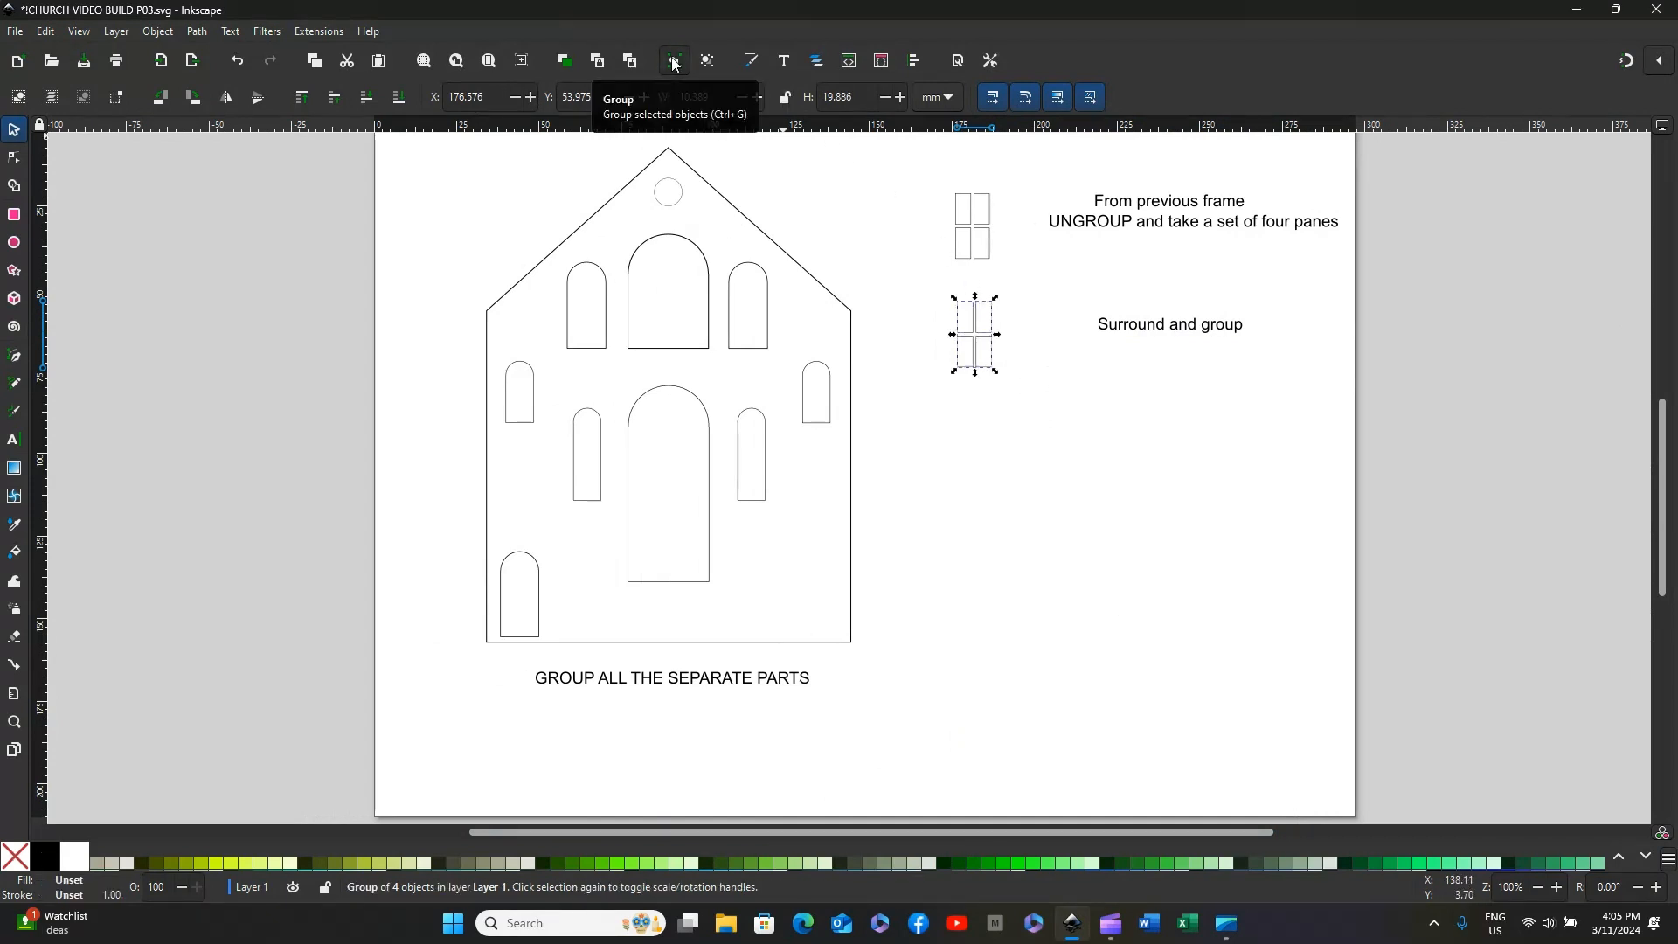
pyautogui.click(1046, 405)
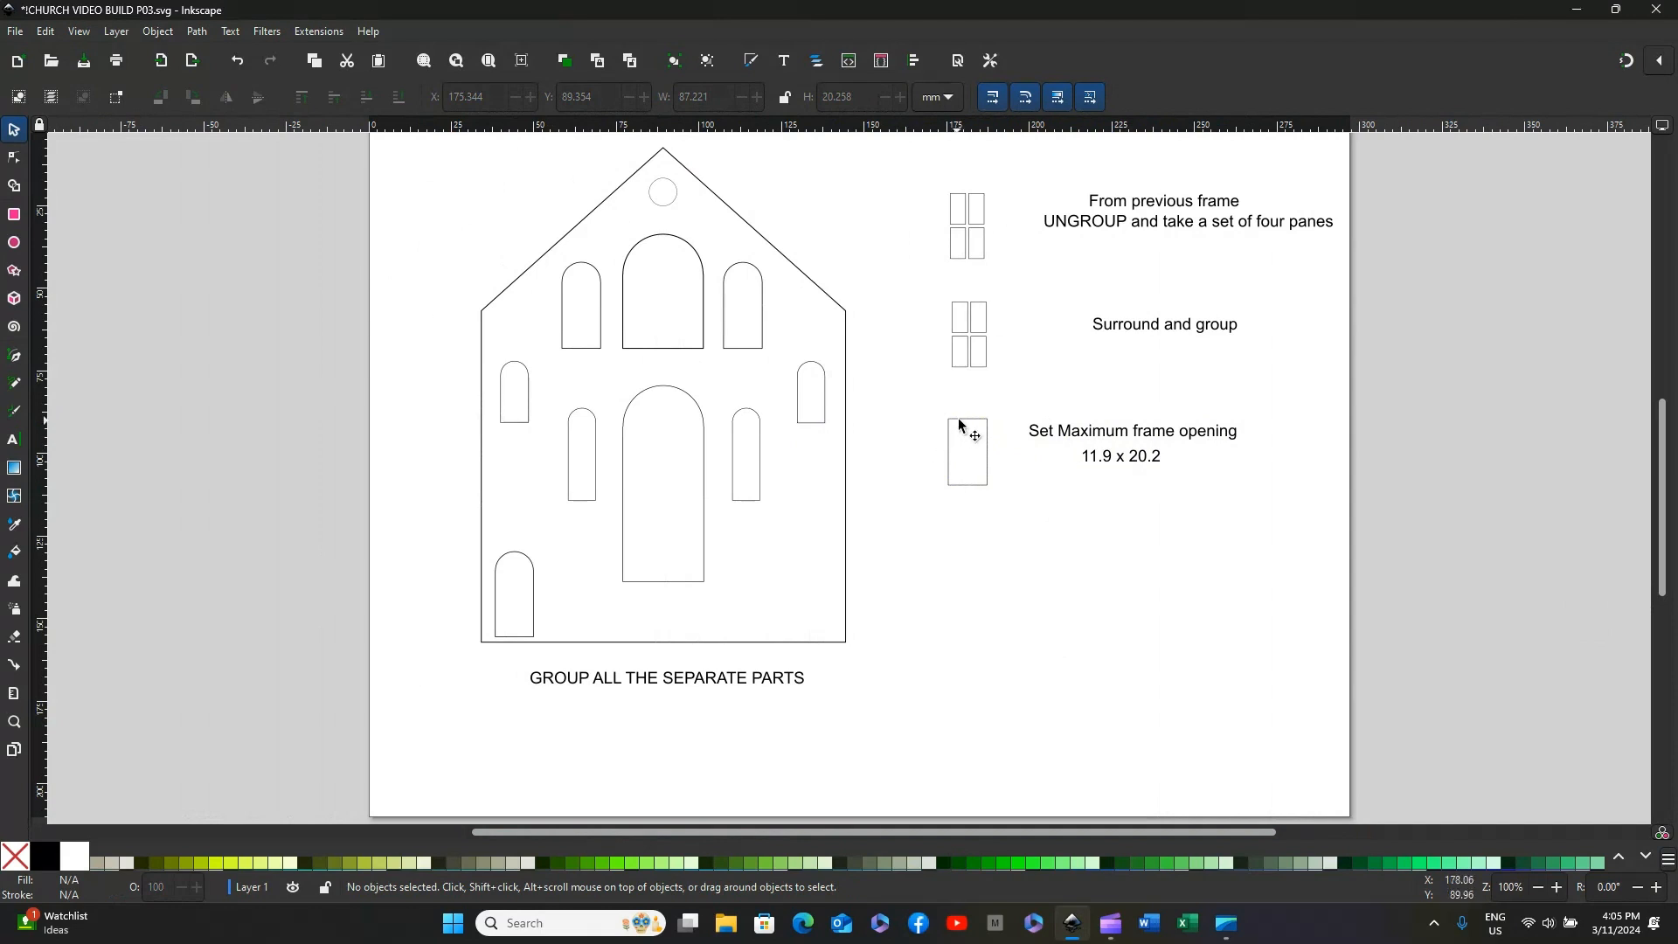
# Step: Move the 11.9 x 20.2 maximum frame opening rectangle onto the church front's upper-right arched window
pyautogui.moveTo(959, 423); pyautogui.dragTo(735, 282)
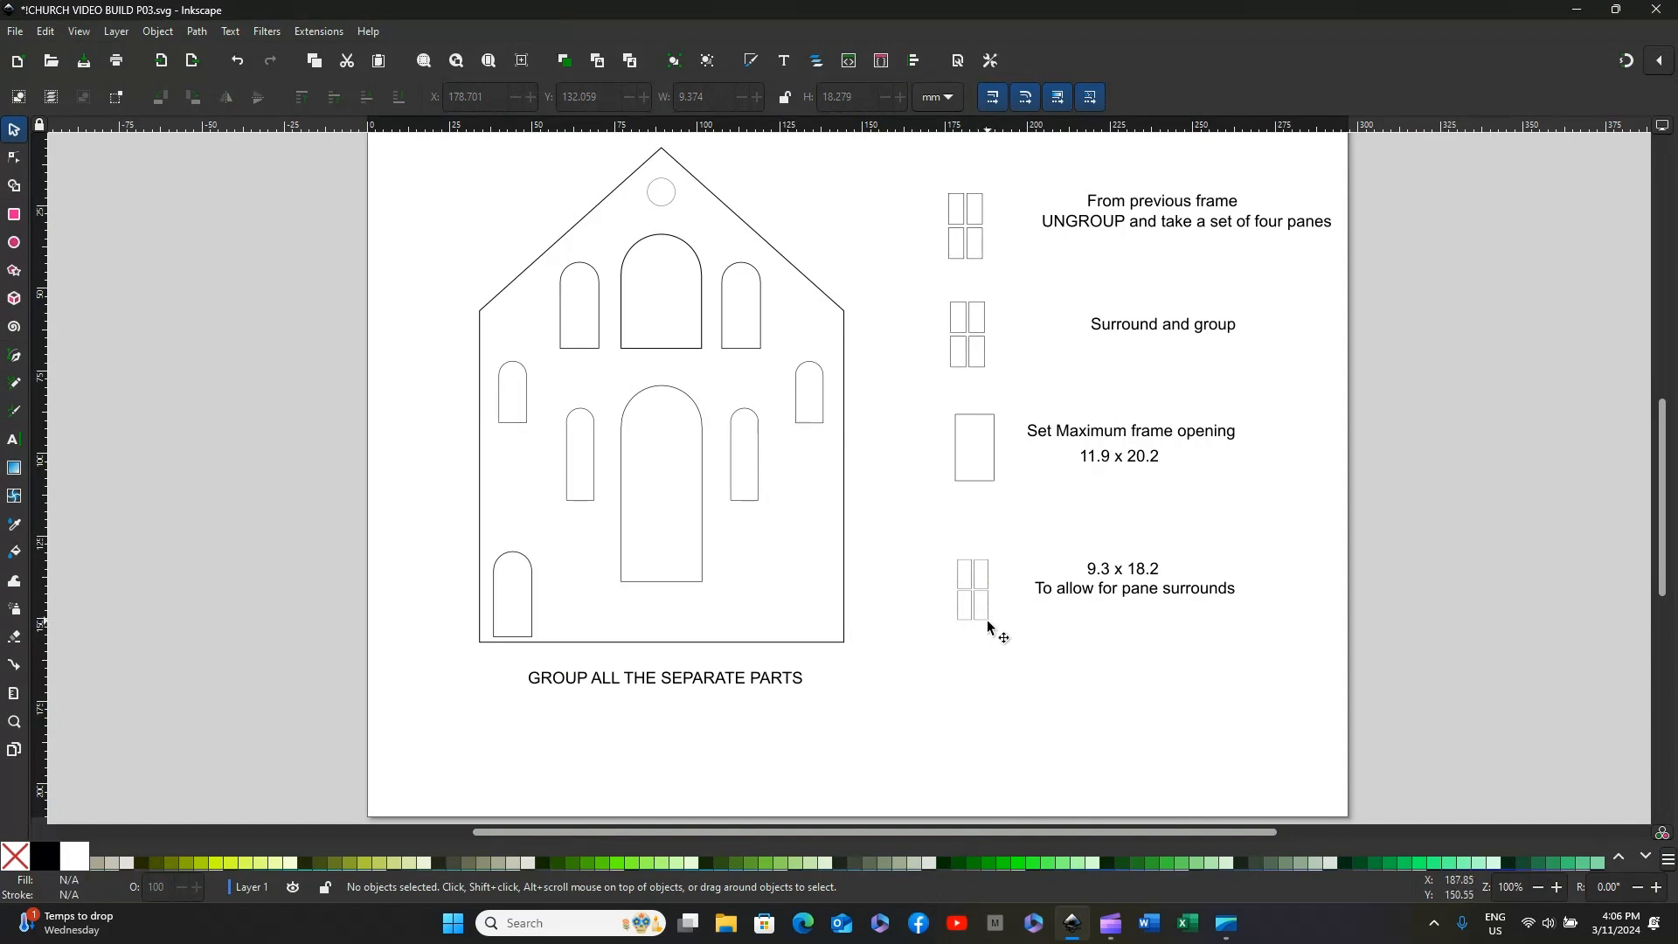
# Step: Shift the grouped four-pane frame beside the 9.3 x 18.2 label slightly up and to the left
pyautogui.click(980, 588)
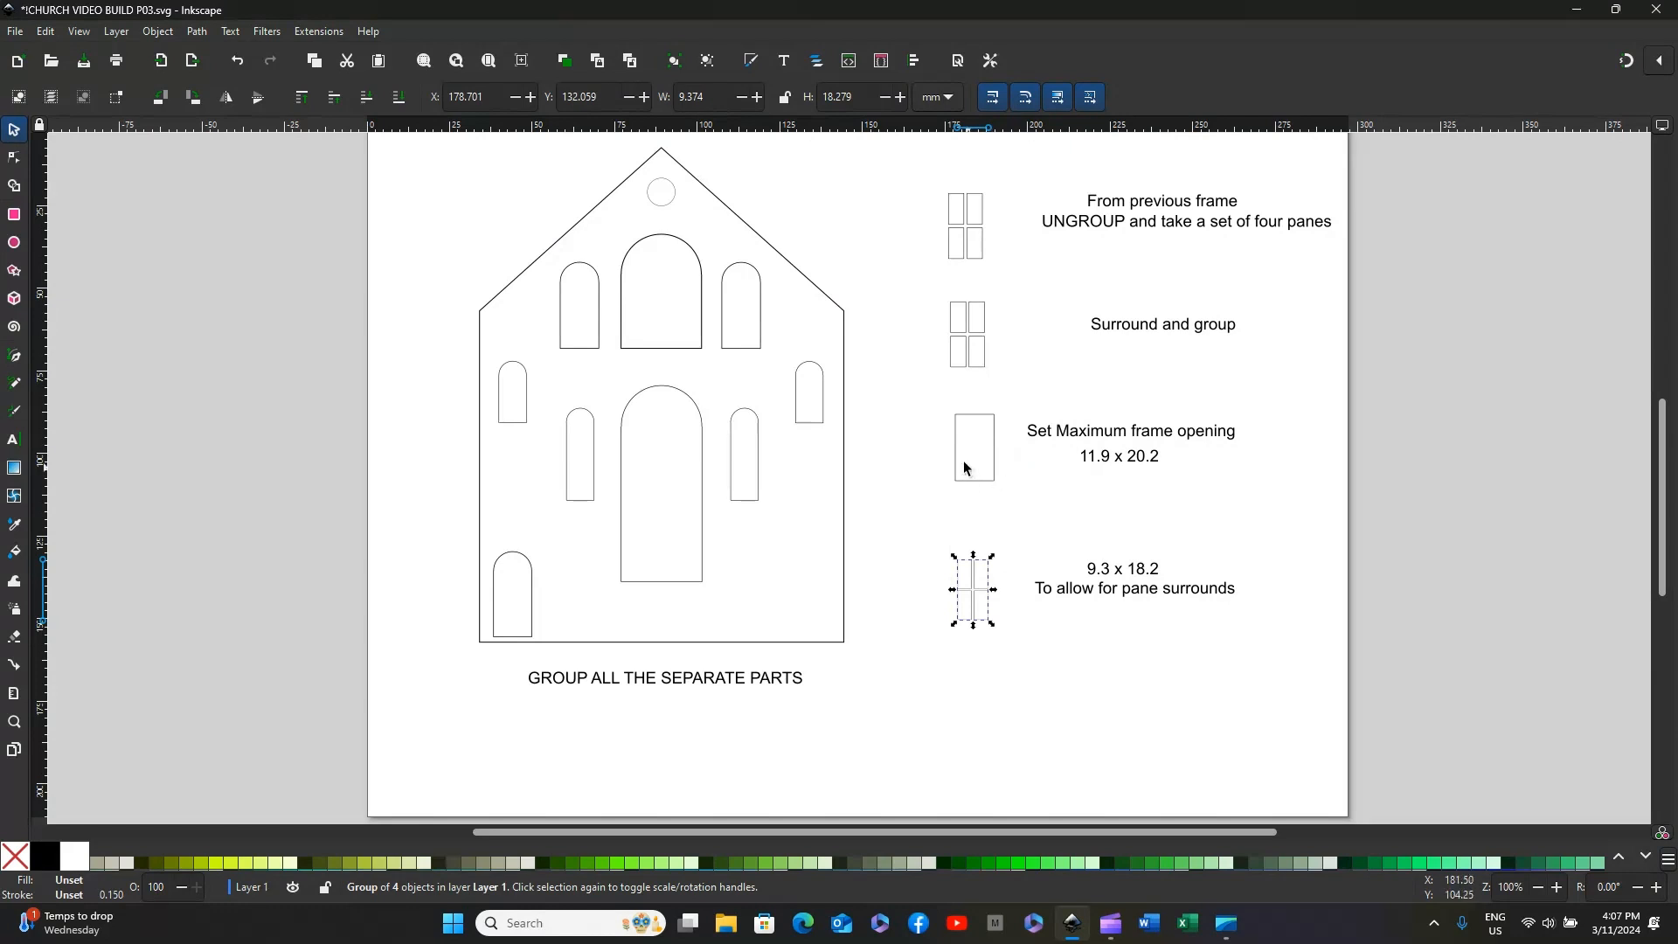
pyautogui.moveTo(976, 570)
pyautogui.mouseDown()
pyautogui.moveTo(977, 422)
pyautogui.moveTo(738, 281)
pyautogui.moveTo(878, 496)
pyautogui.moveTo(1004, 569)
pyautogui.moveTo(957, 557)
pyautogui.moveTo(969, 560)
pyautogui.mouseUp()
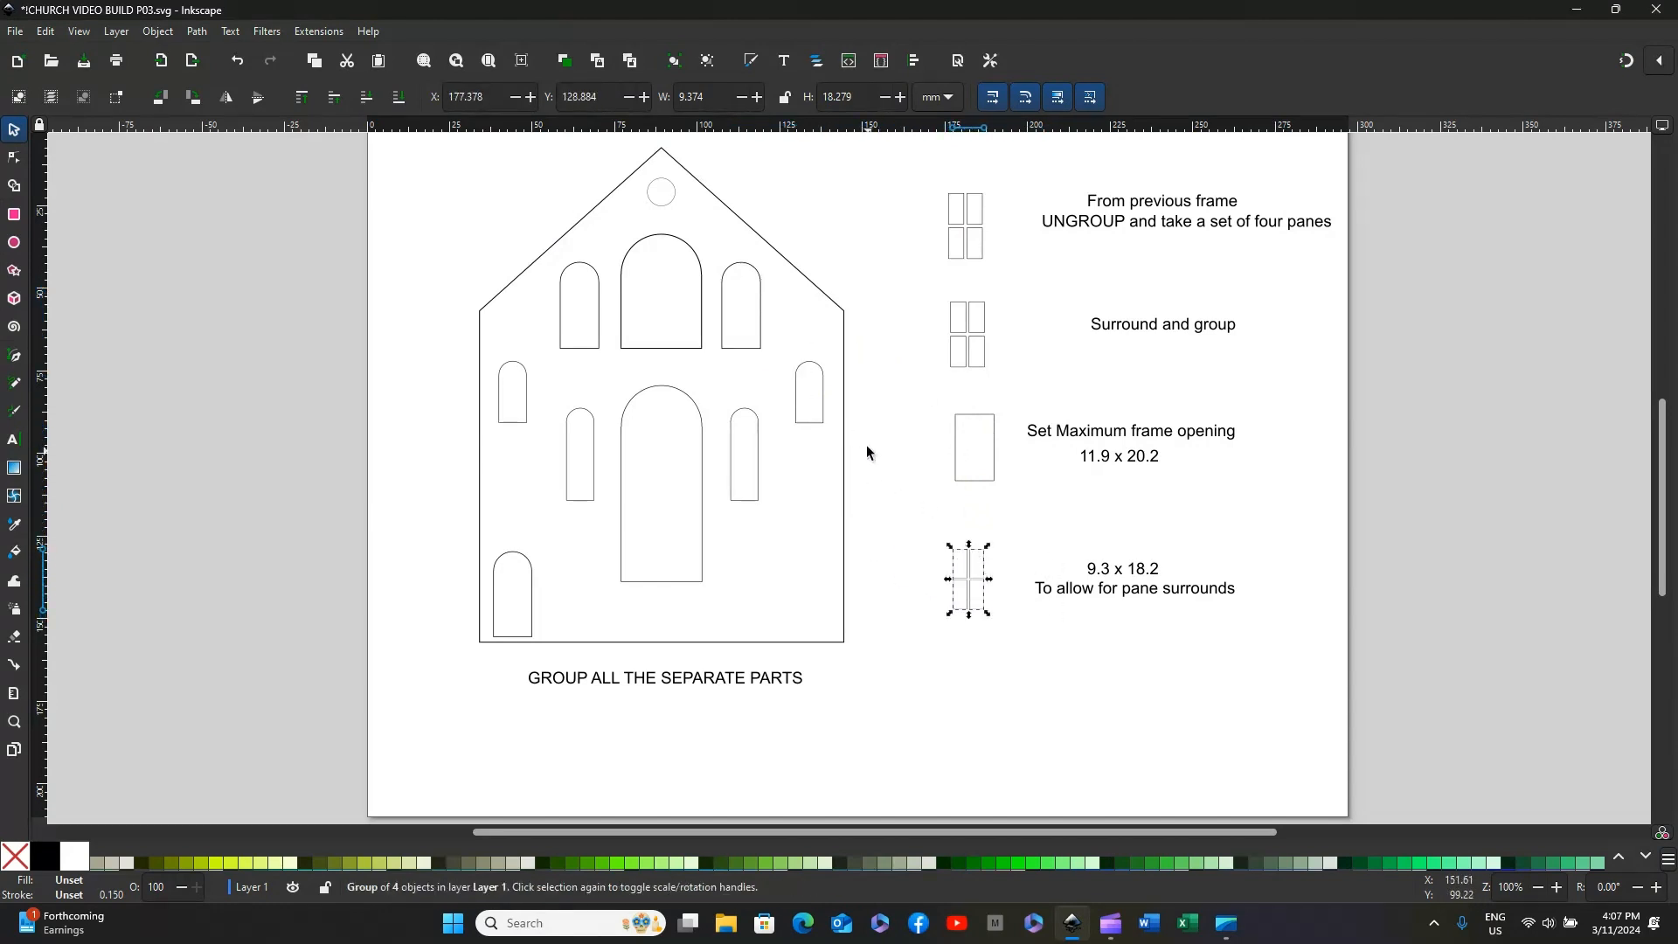
pyautogui.click(805, 395)
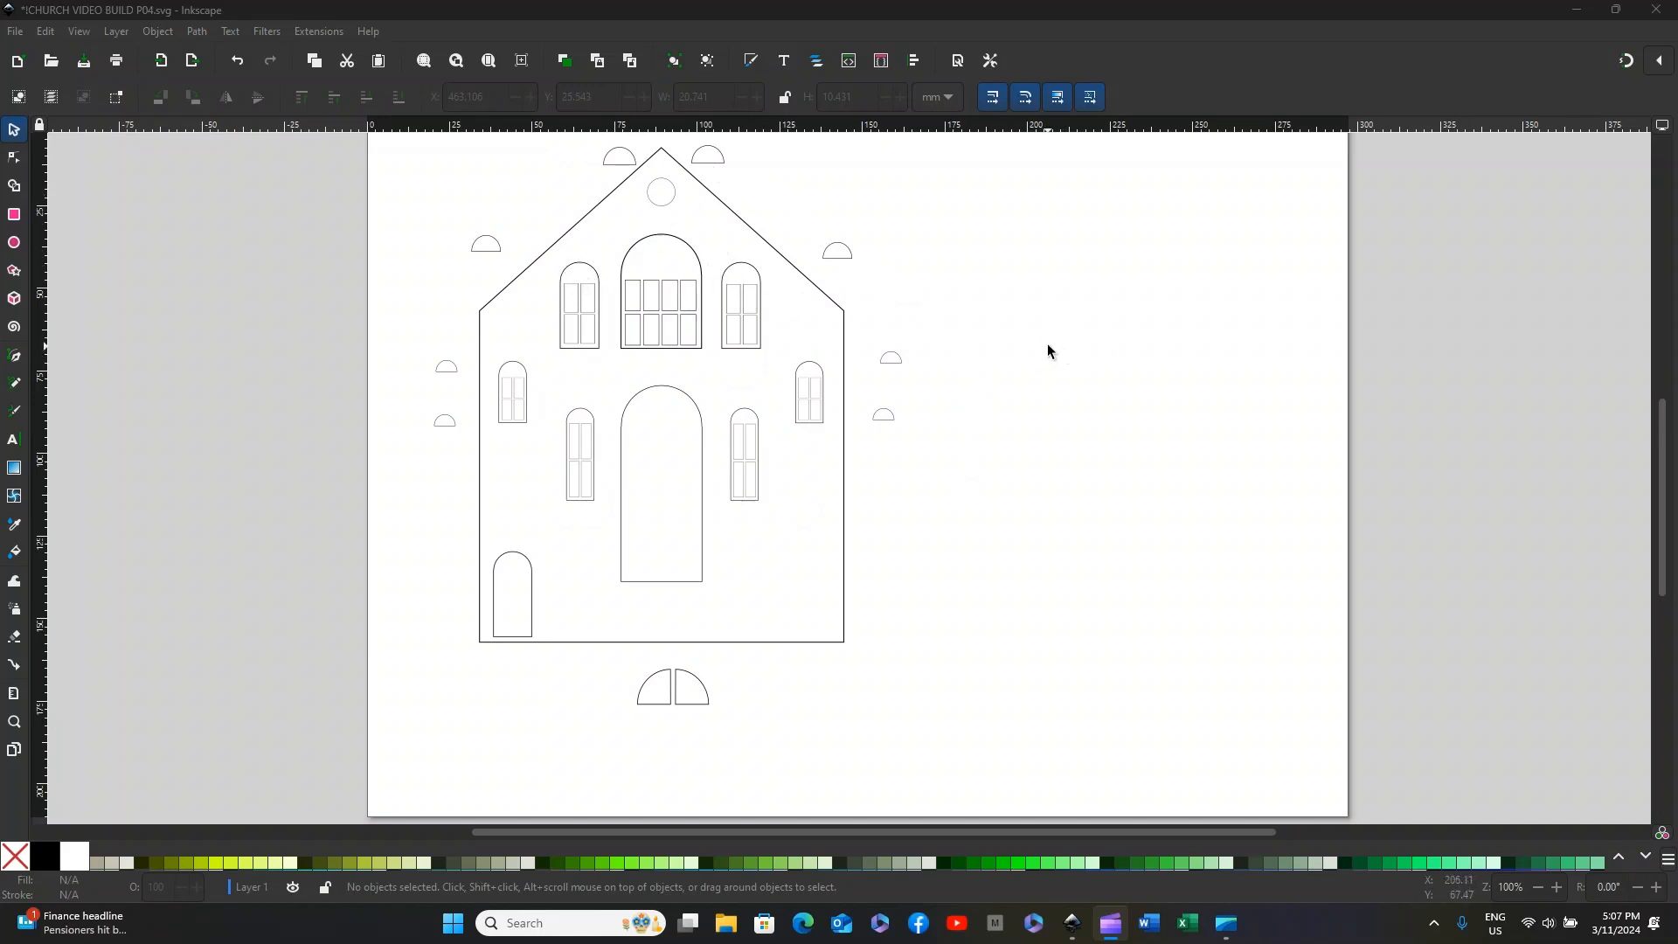
# Step: Draw a circle of about 13.6 mm radius on the blank area beside the church and reduce it to a 180-degree open arc
pyautogui.click(13, 244)
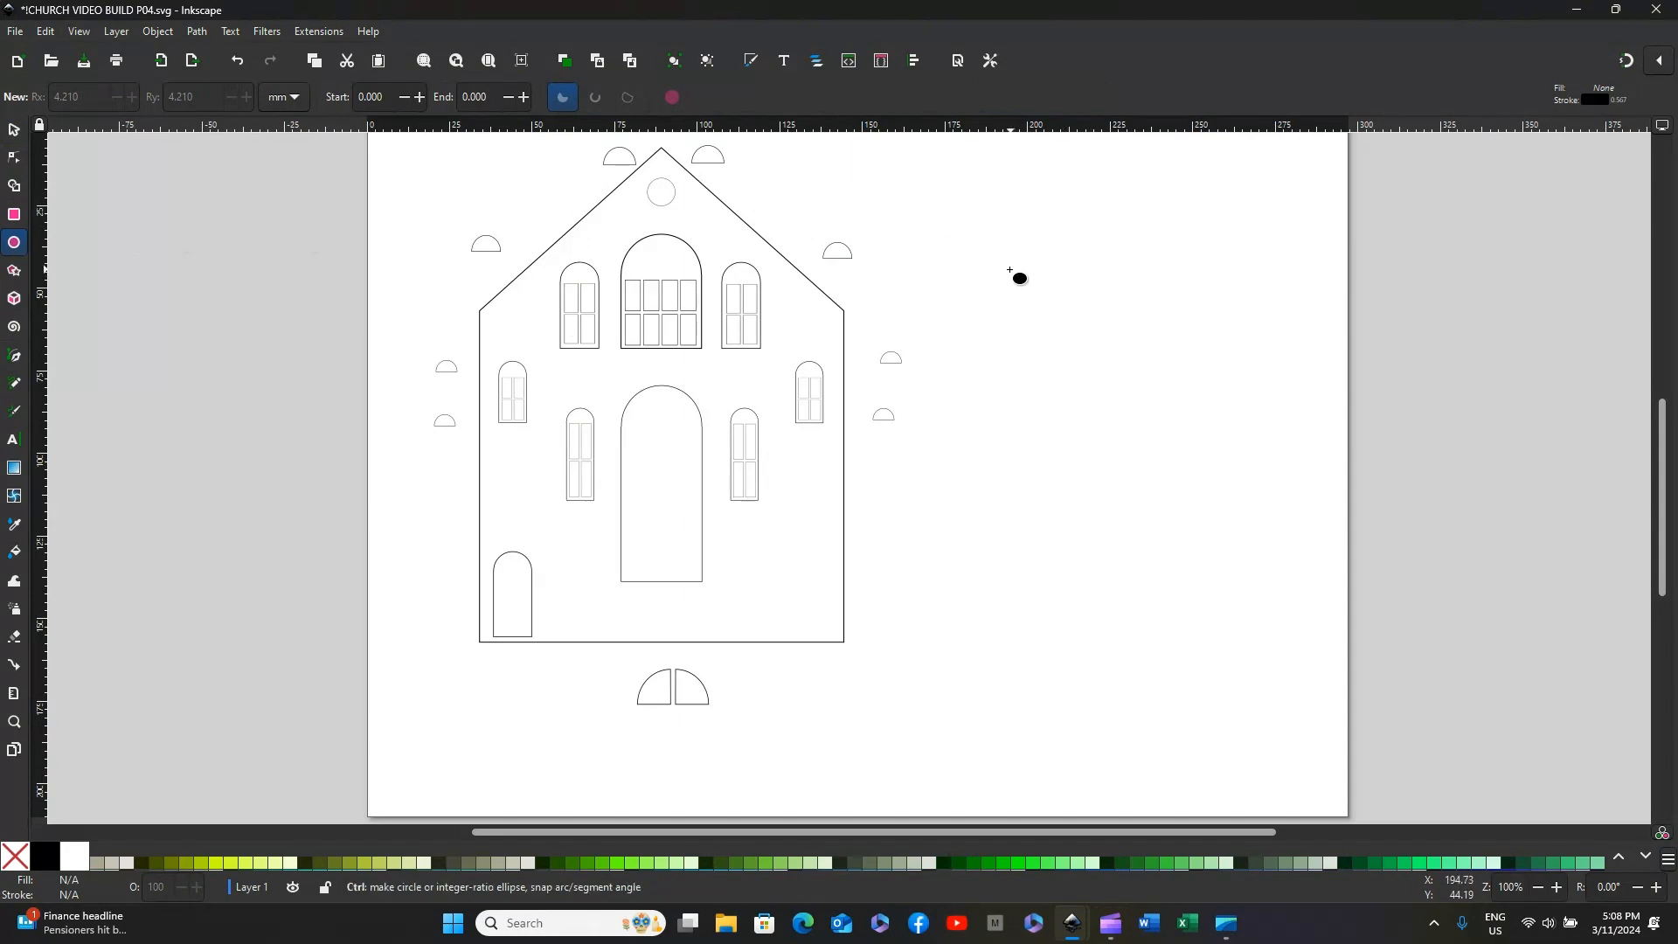
pyautogui.moveTo(973, 263); pyautogui.dragTo(1064, 367)
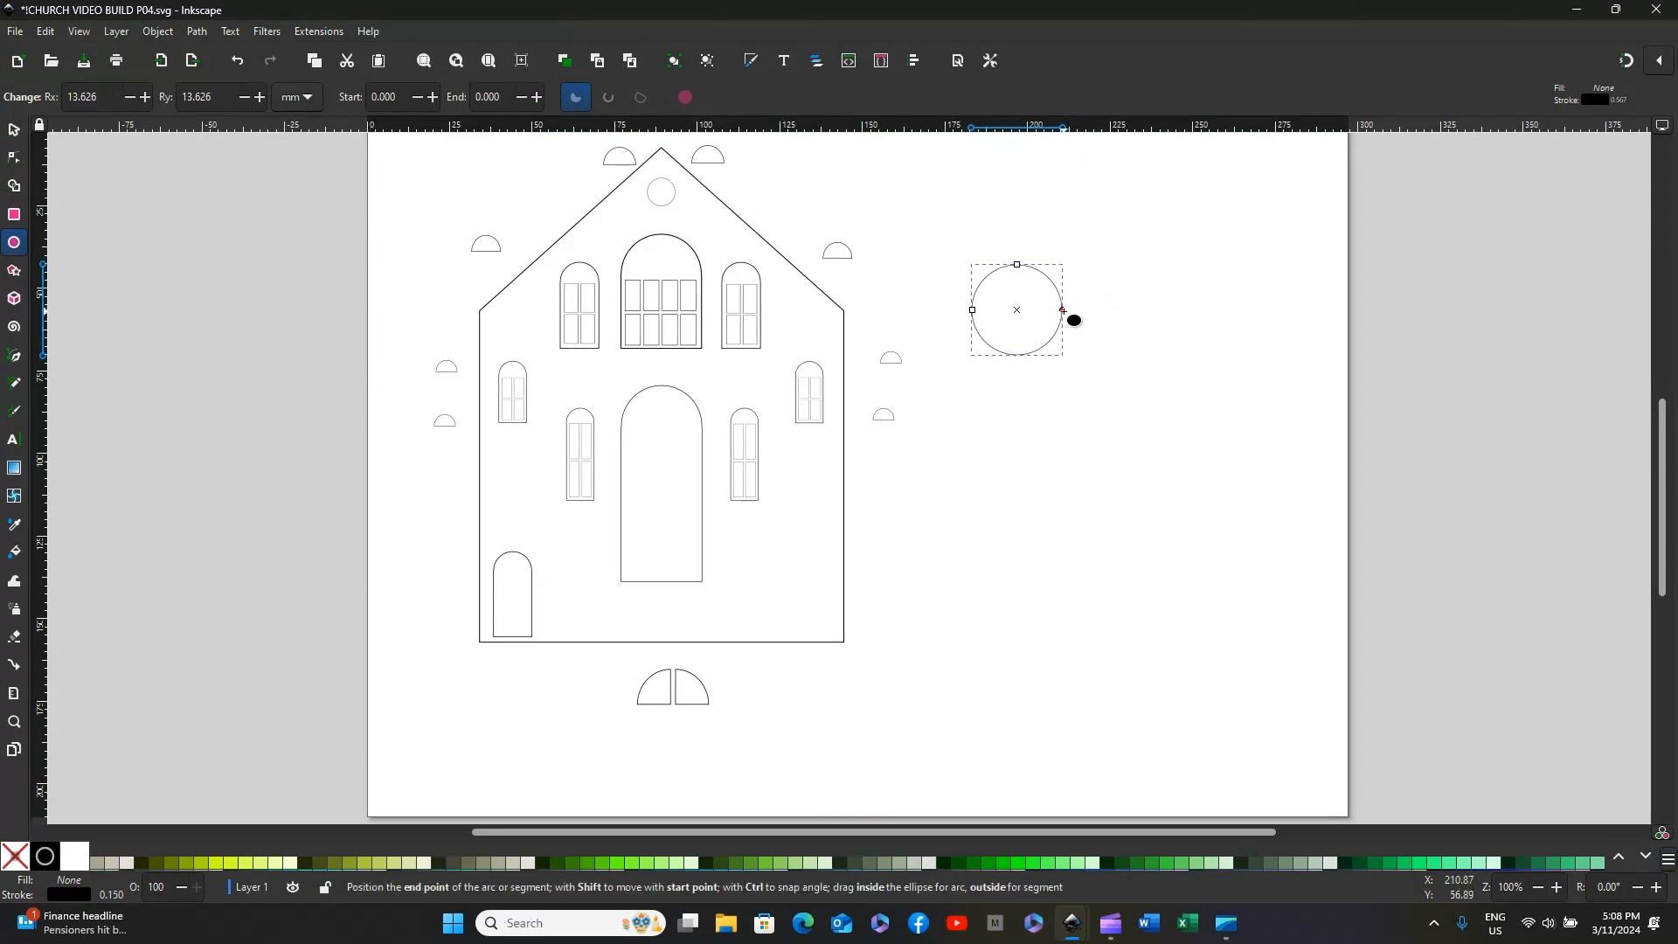
pyautogui.moveTo(1063, 310); pyautogui.dragTo(974, 312)
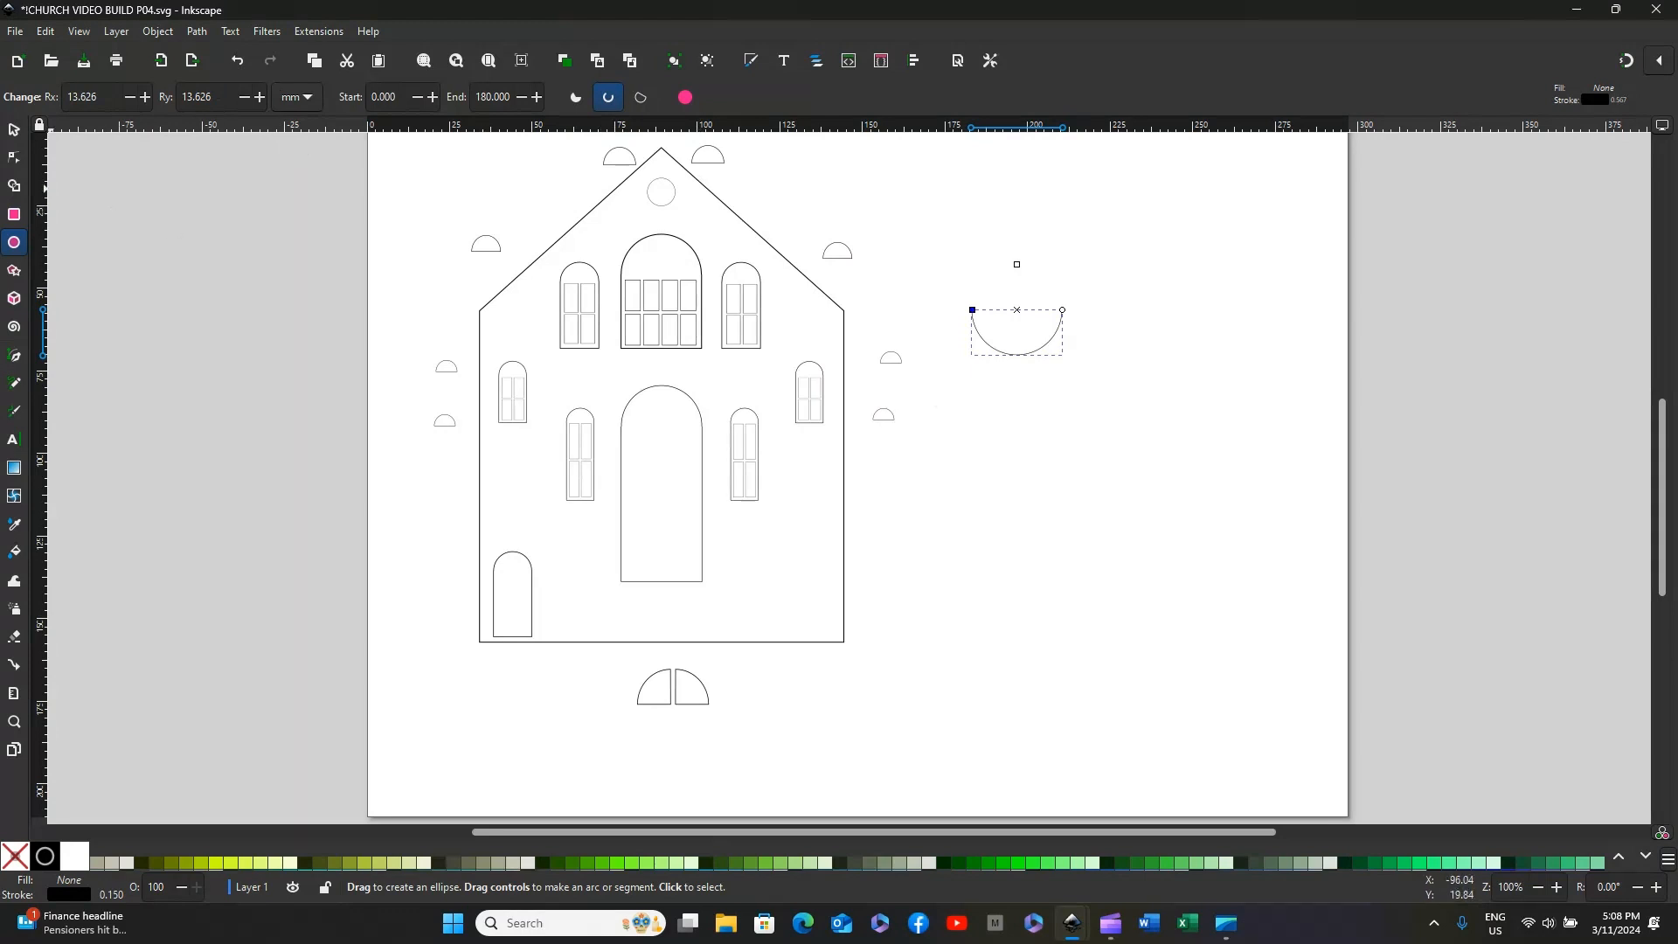
# Step: Rotate the half arc 180 degrees so its curve faces upward
pyautogui.click(14, 130)
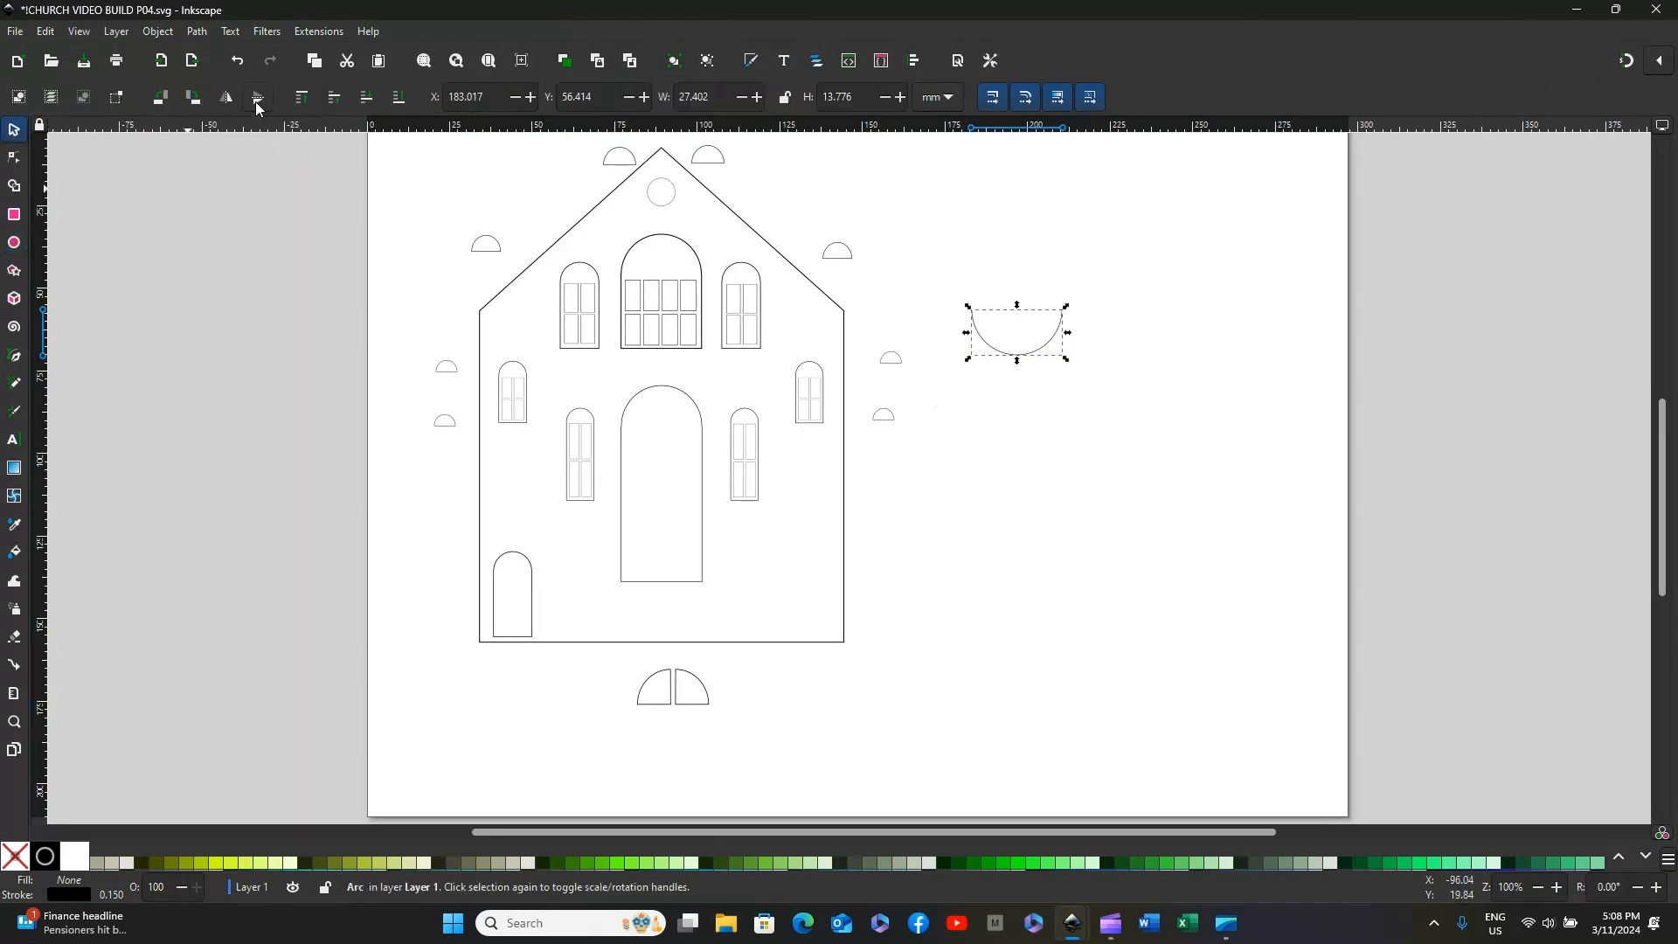
pyautogui.click(196, 99)
pyautogui.click(196, 100)
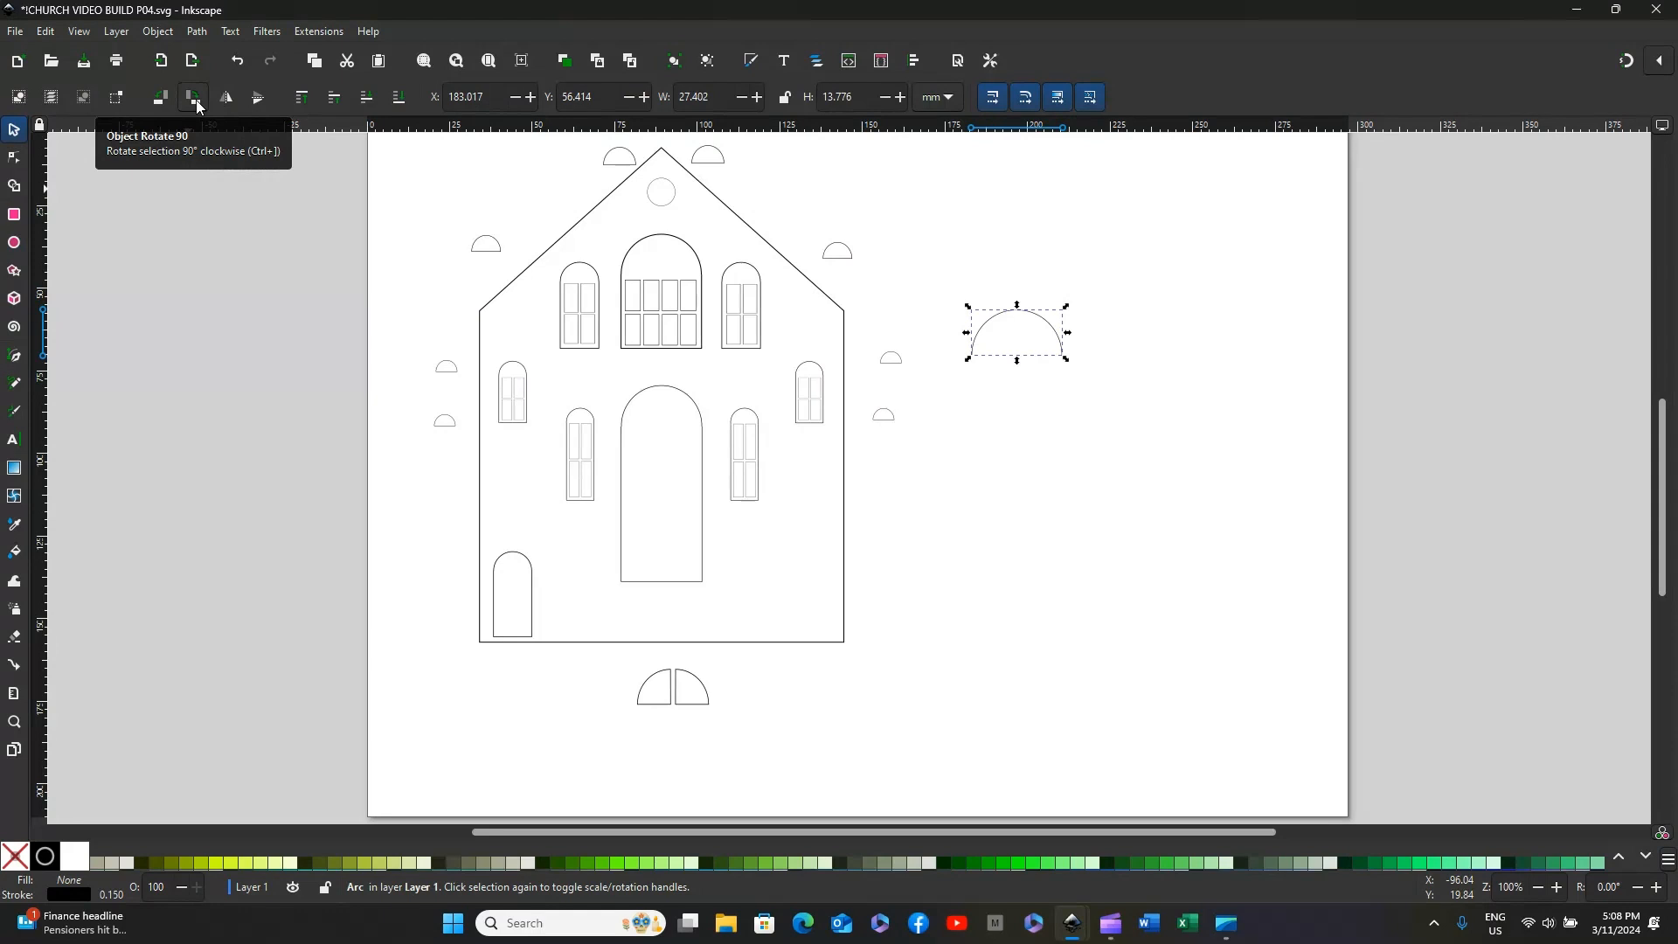
pyautogui.click(1018, 374)
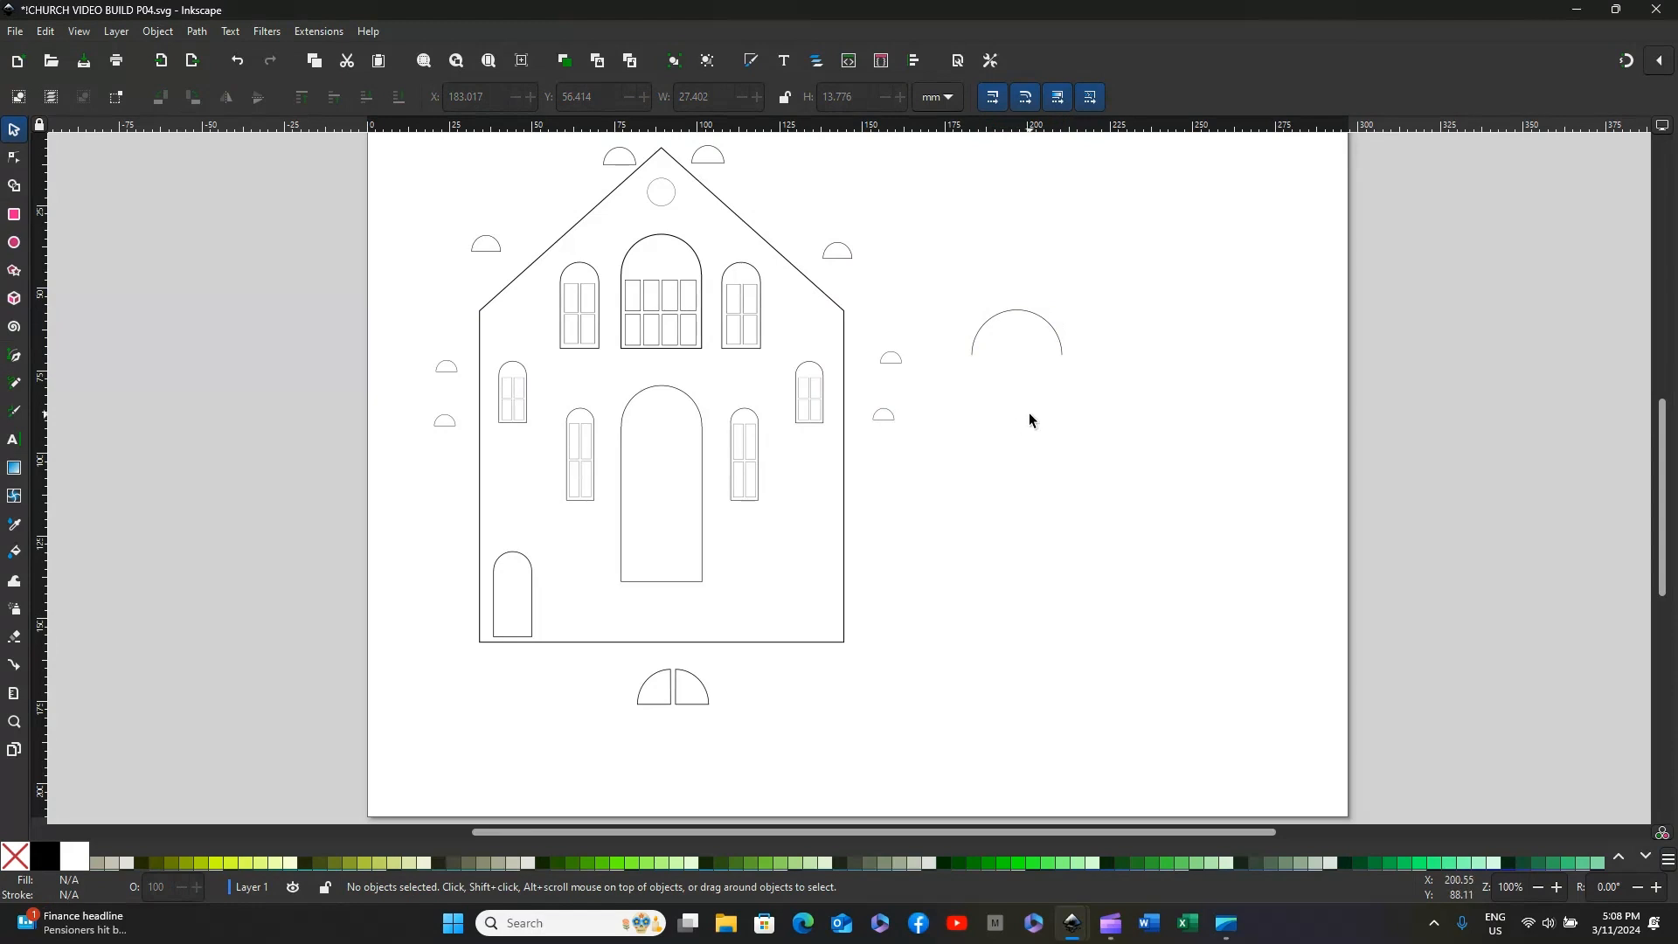
# Step: Convert the open half arc into a closed chord shape
pyautogui.click(1010, 317)
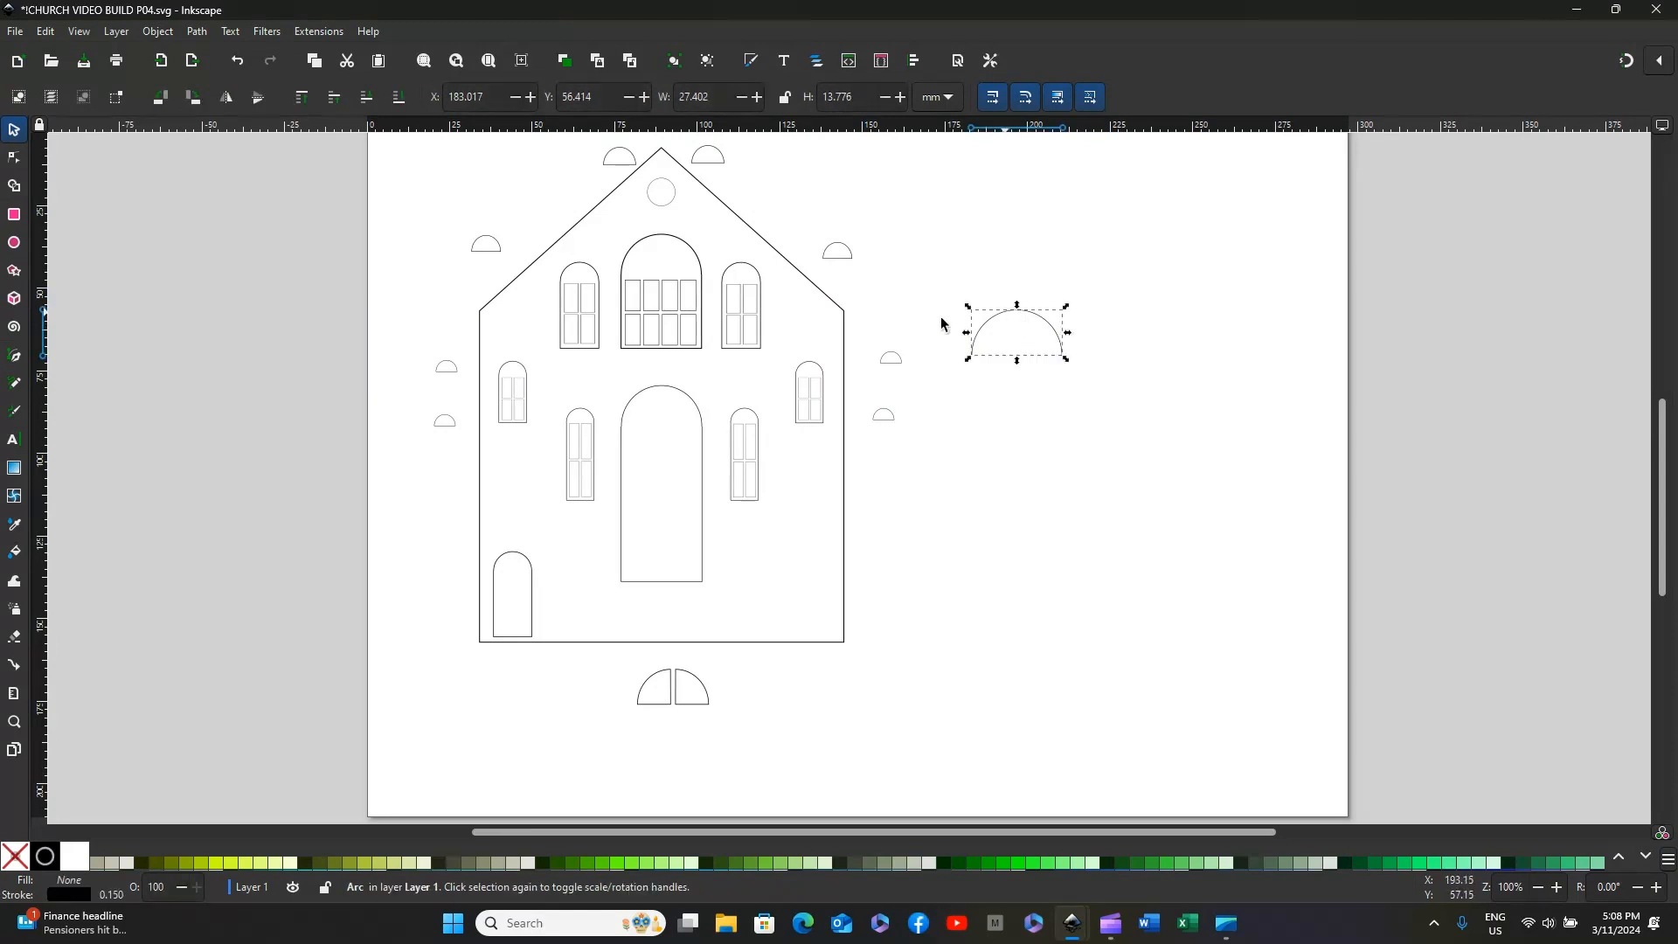
pyautogui.click(15, 244)
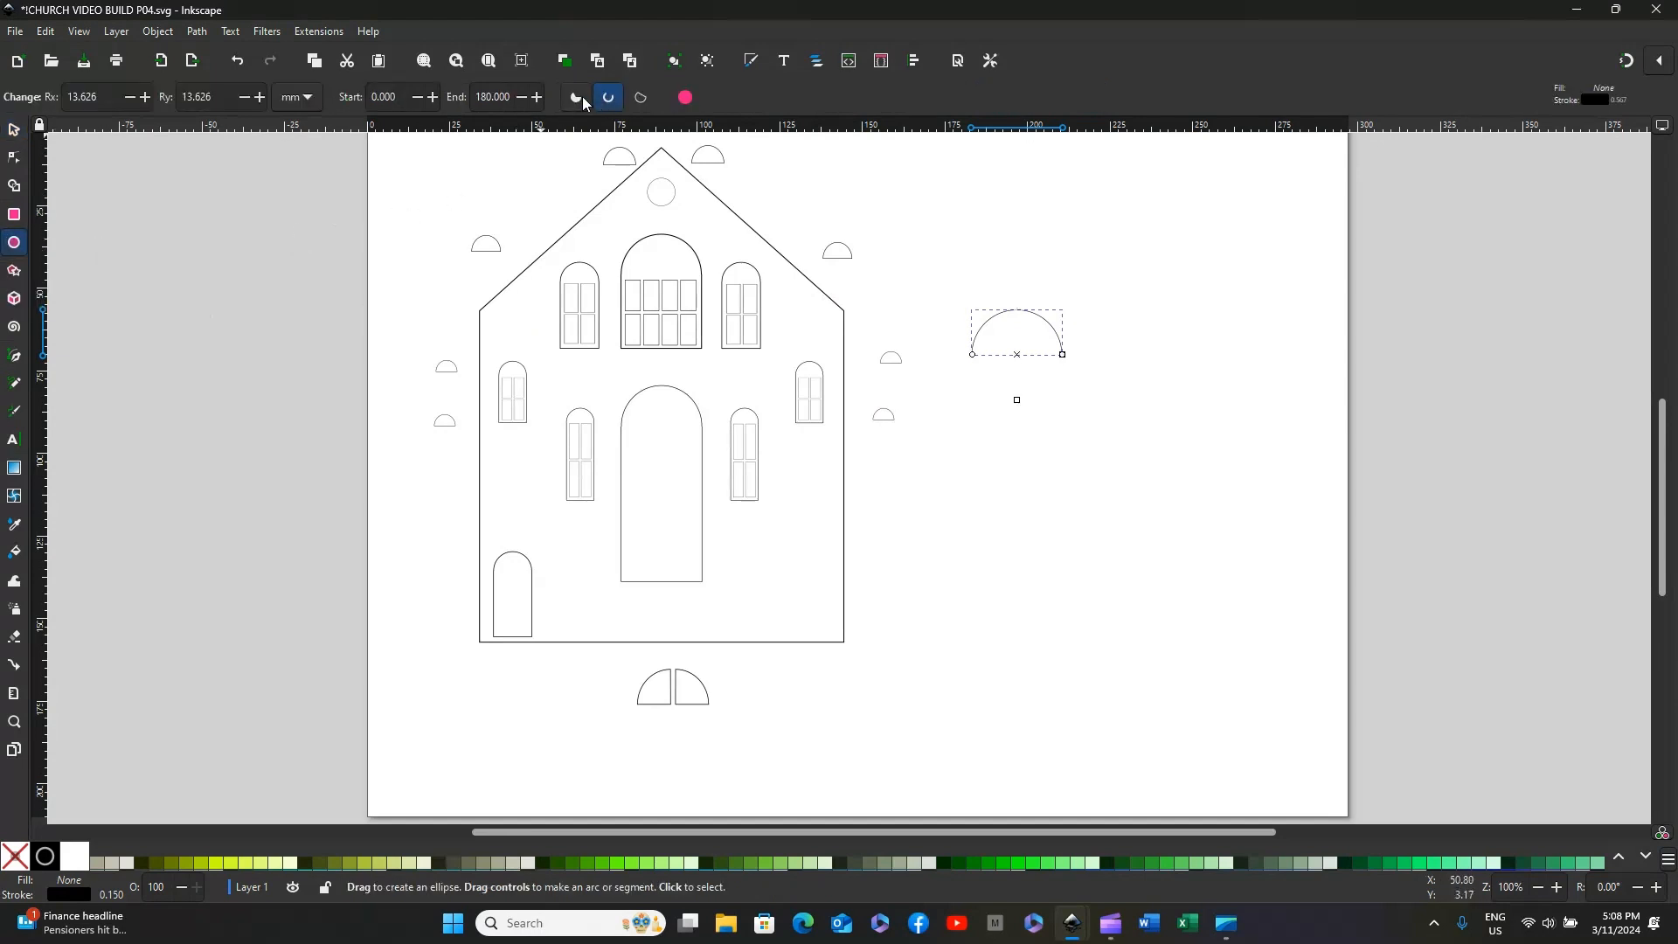
pyautogui.click(641, 97)
pyautogui.click(997, 279)
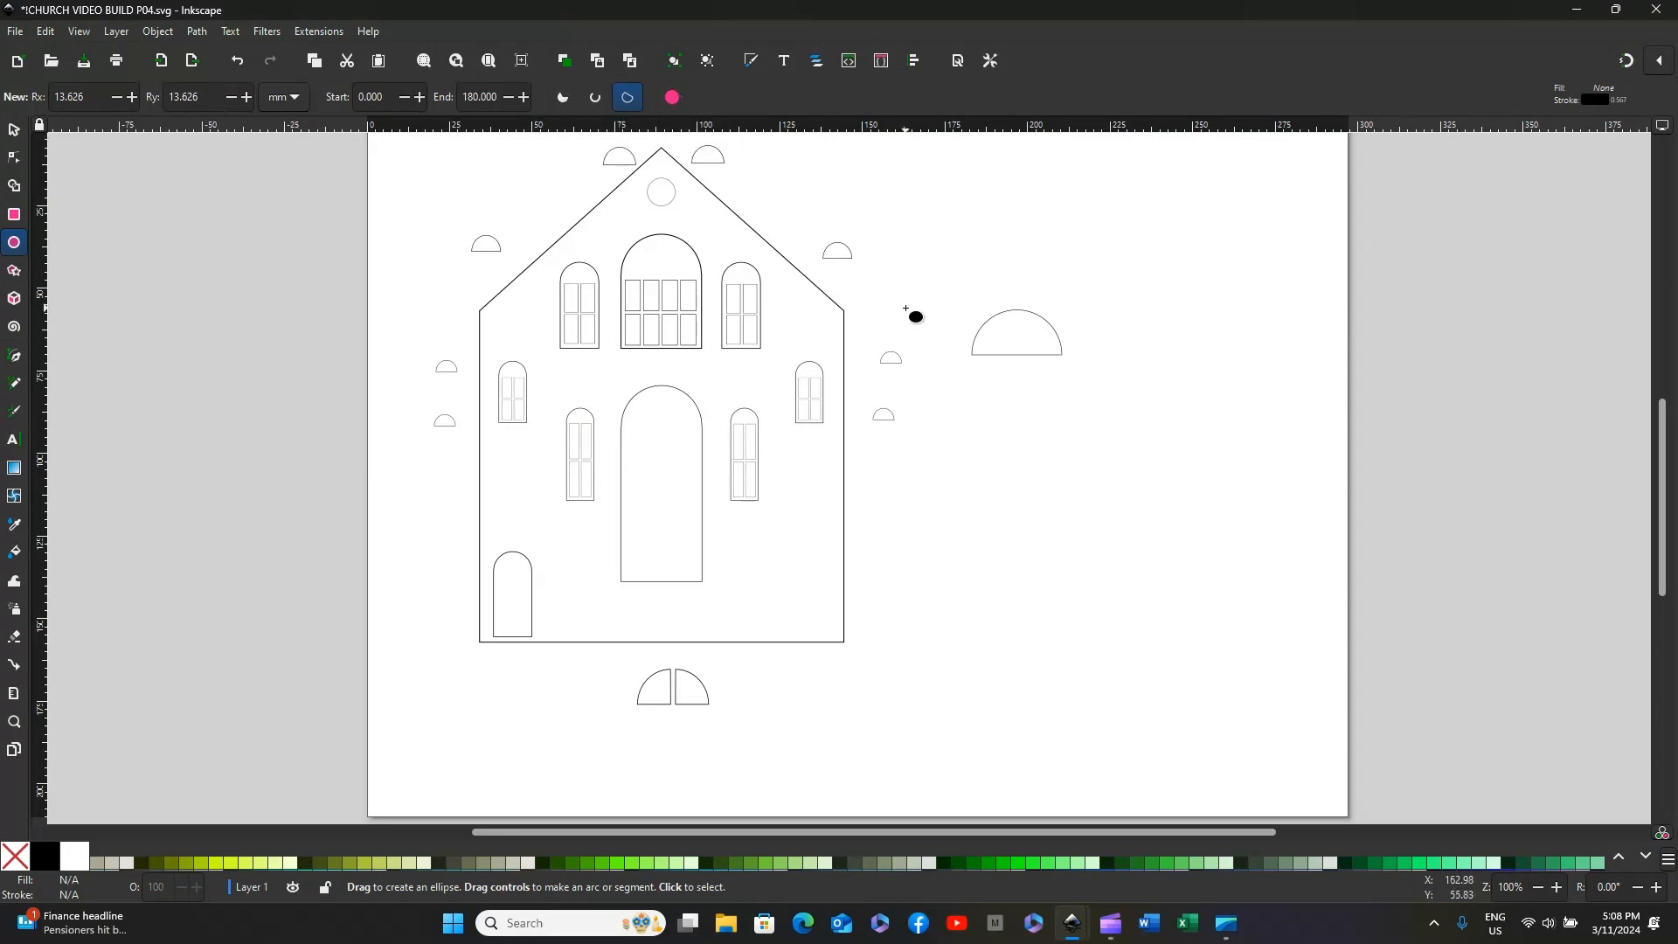
# Step: Move the half-circle pane beside the roof's right slope into the arch of the church front's upper-right window
pyautogui.click(13, 132)
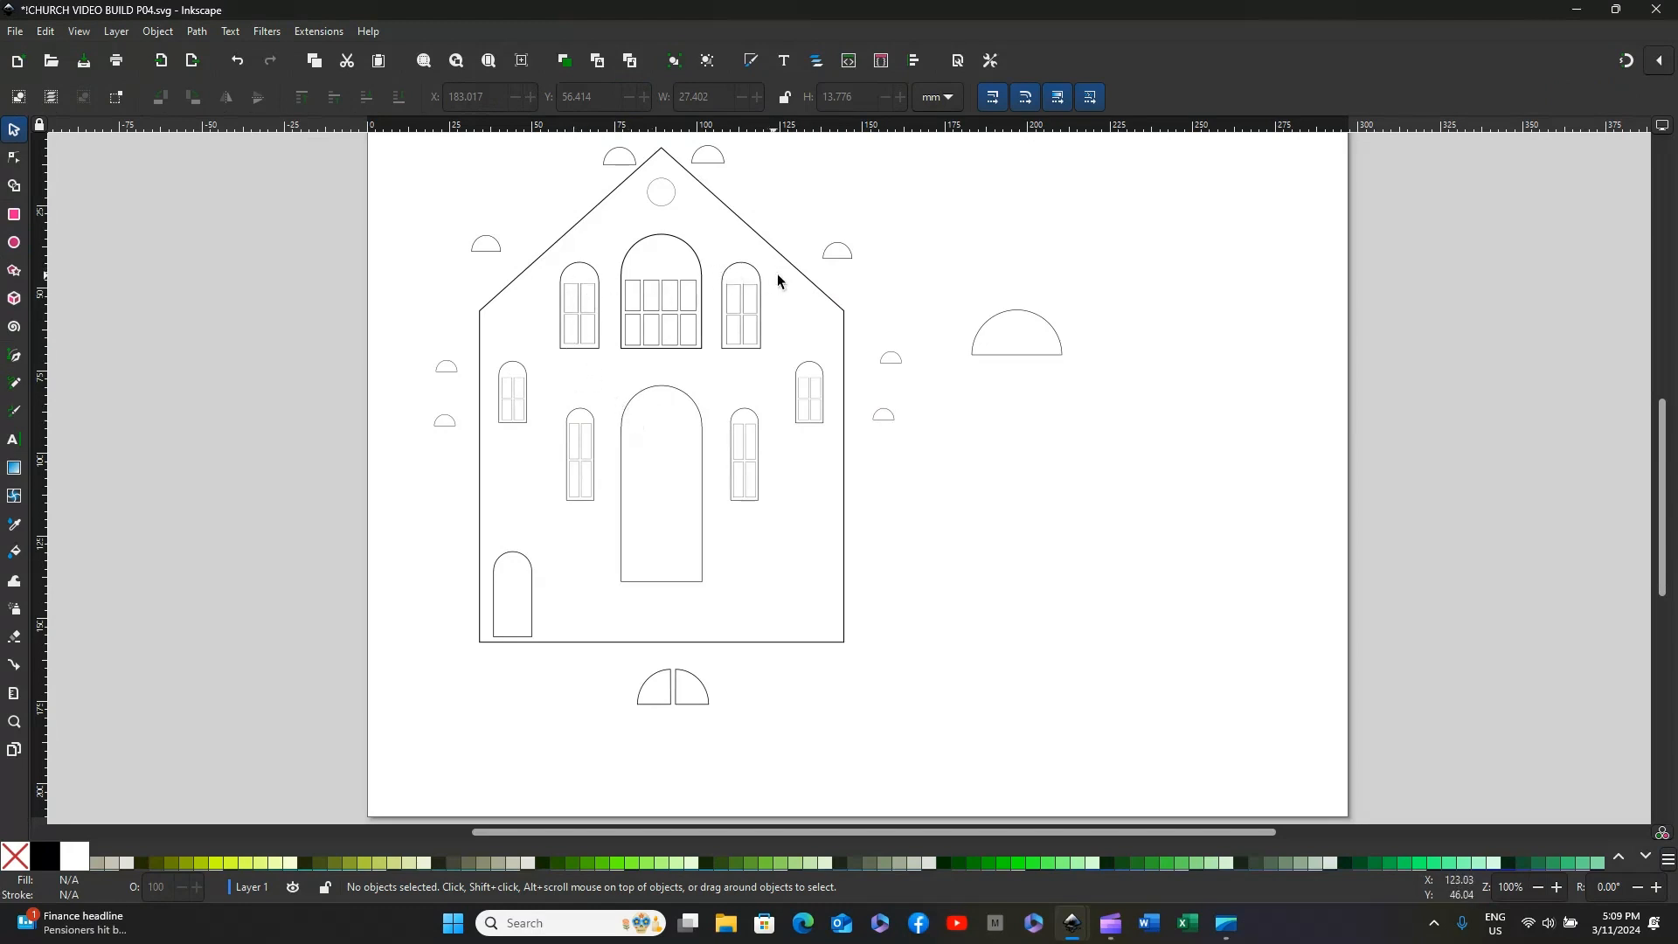
pyautogui.moveTo(840, 246); pyautogui.dragTo(739, 274)
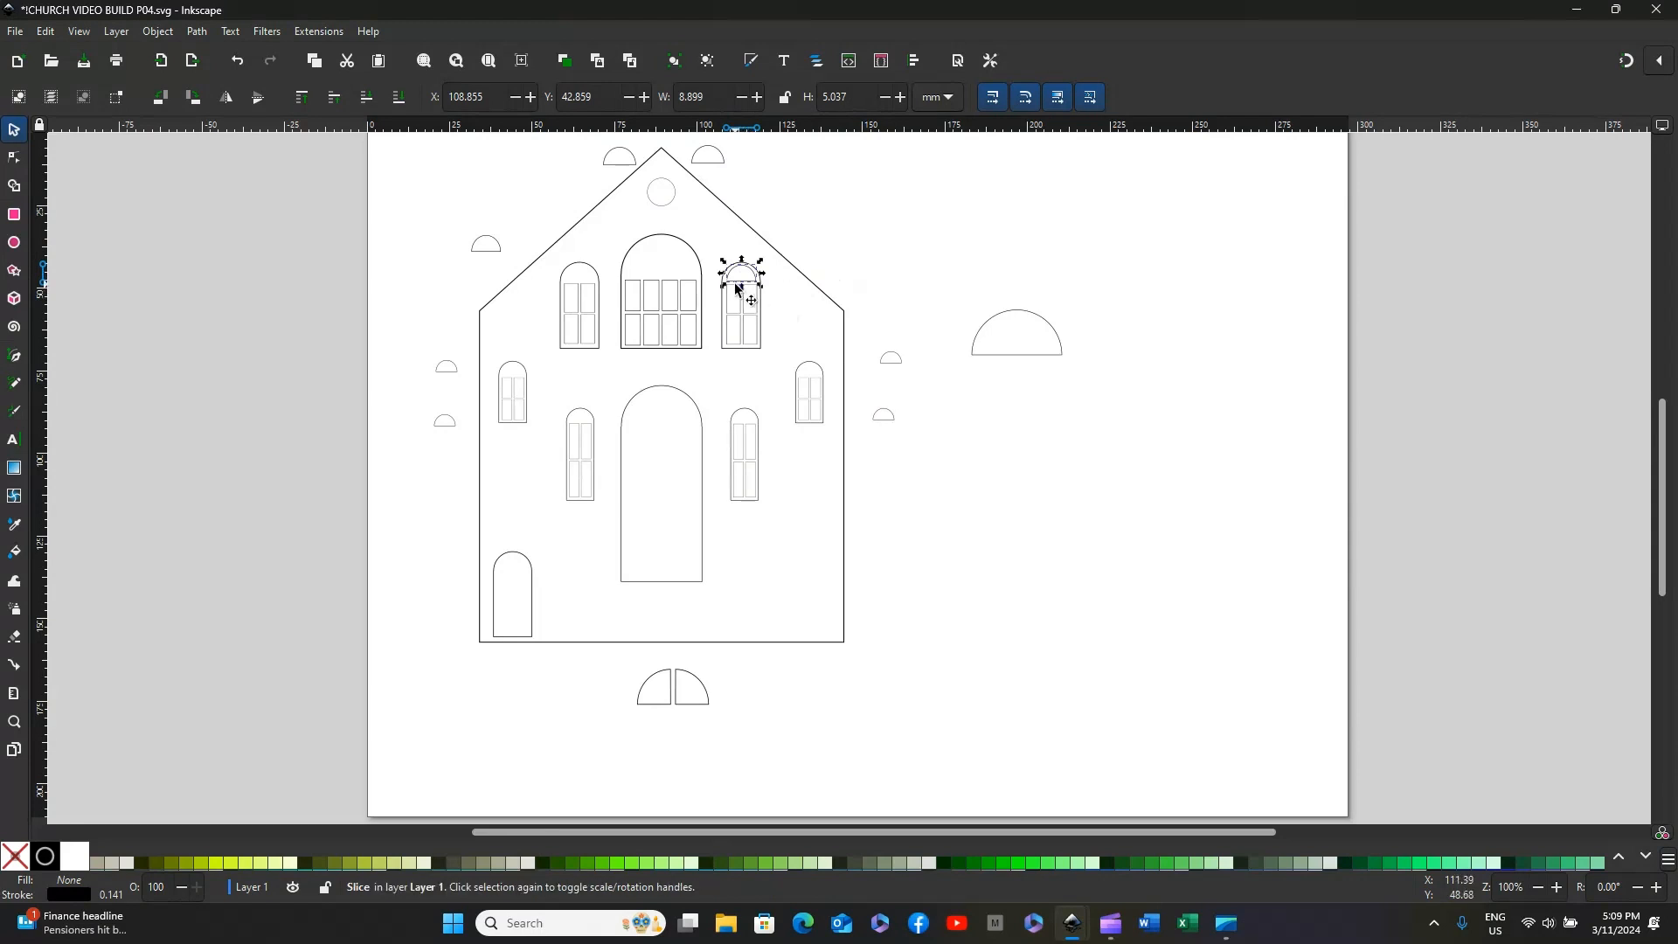
pyautogui.click(870, 256)
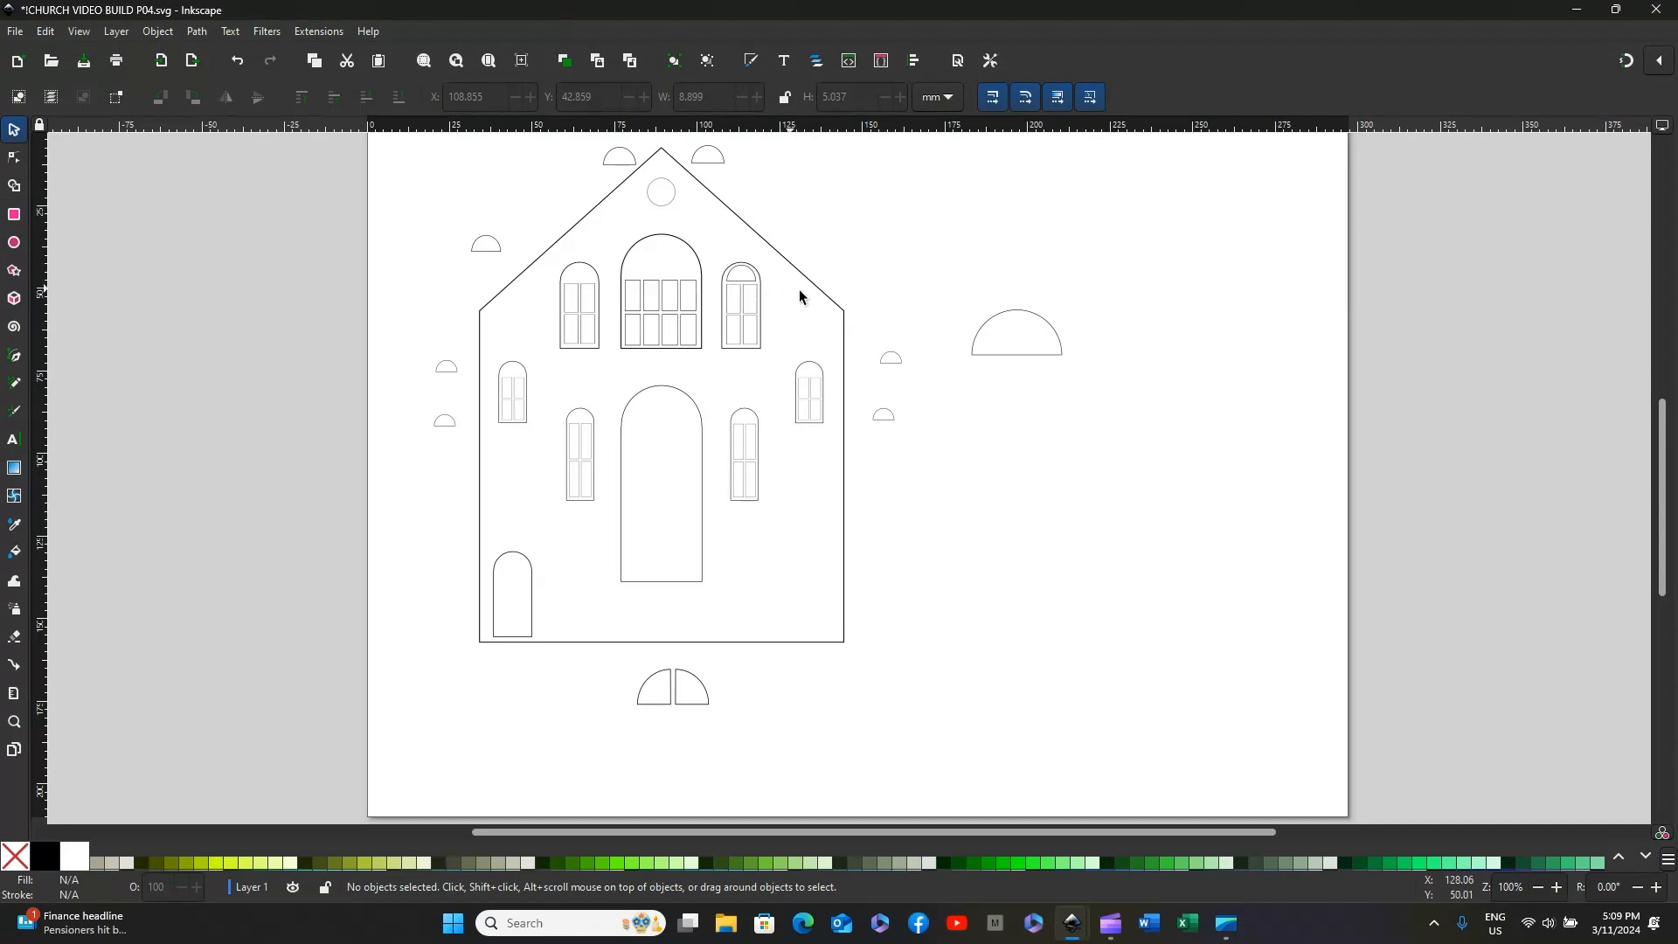
# Step: Set the new half-circle's width to 8.8 mm with its proportions locked
pyautogui.click(1005, 353)
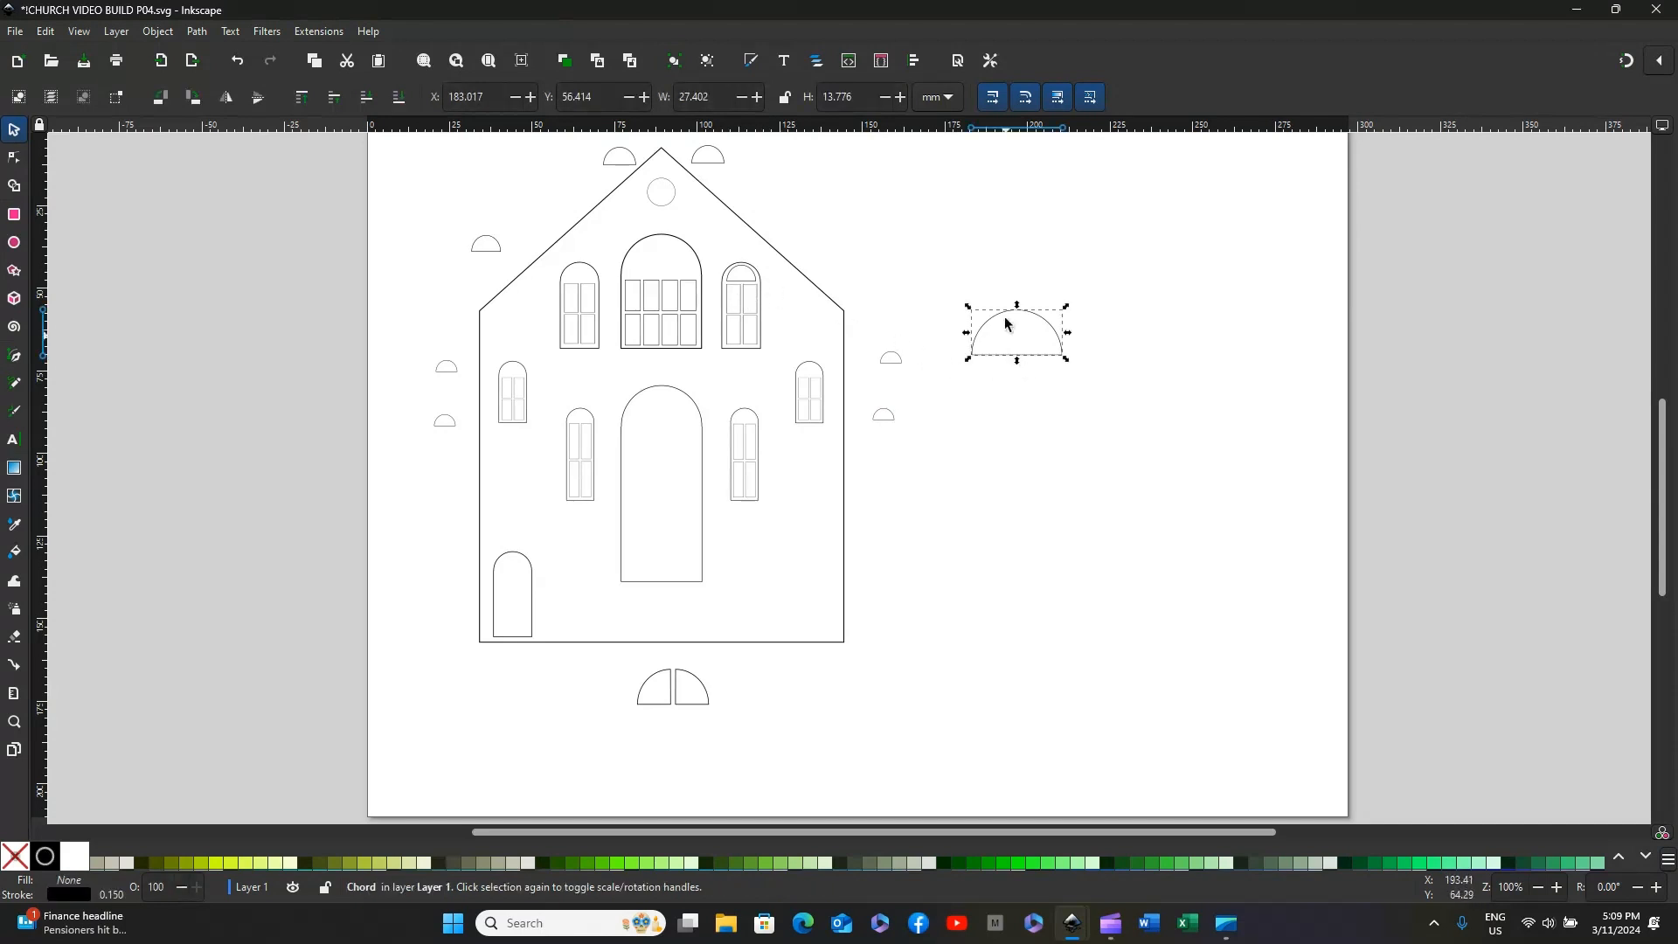
pyautogui.click(784, 101)
pyautogui.doubleClick(711, 100)
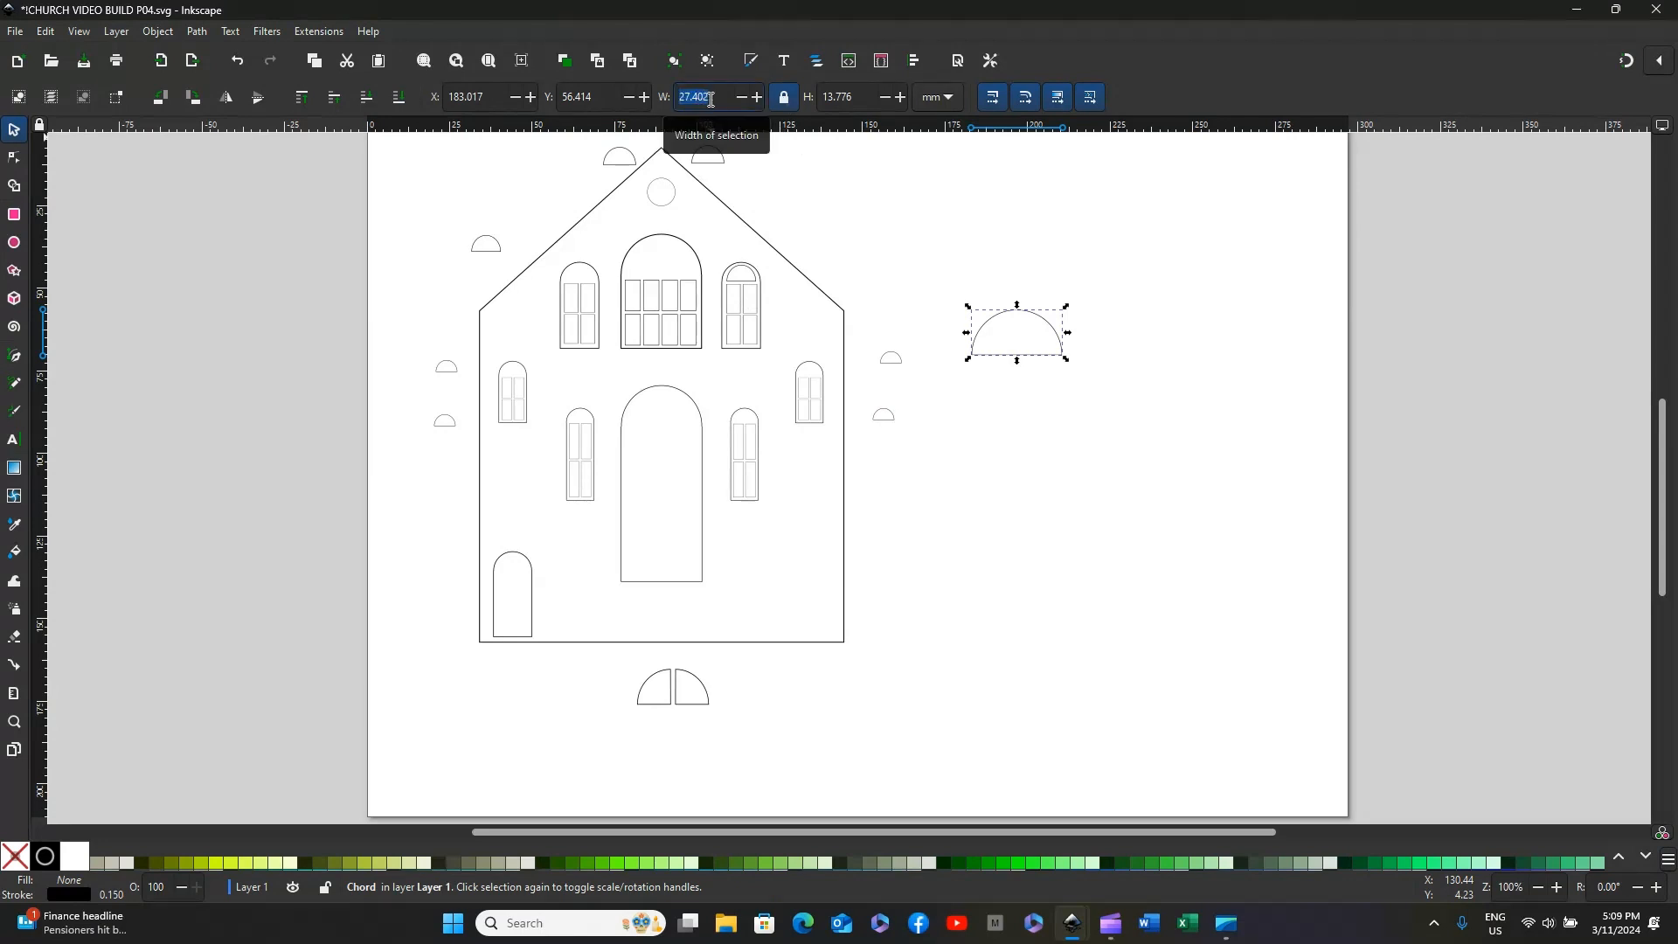
pyautogui.write('8')
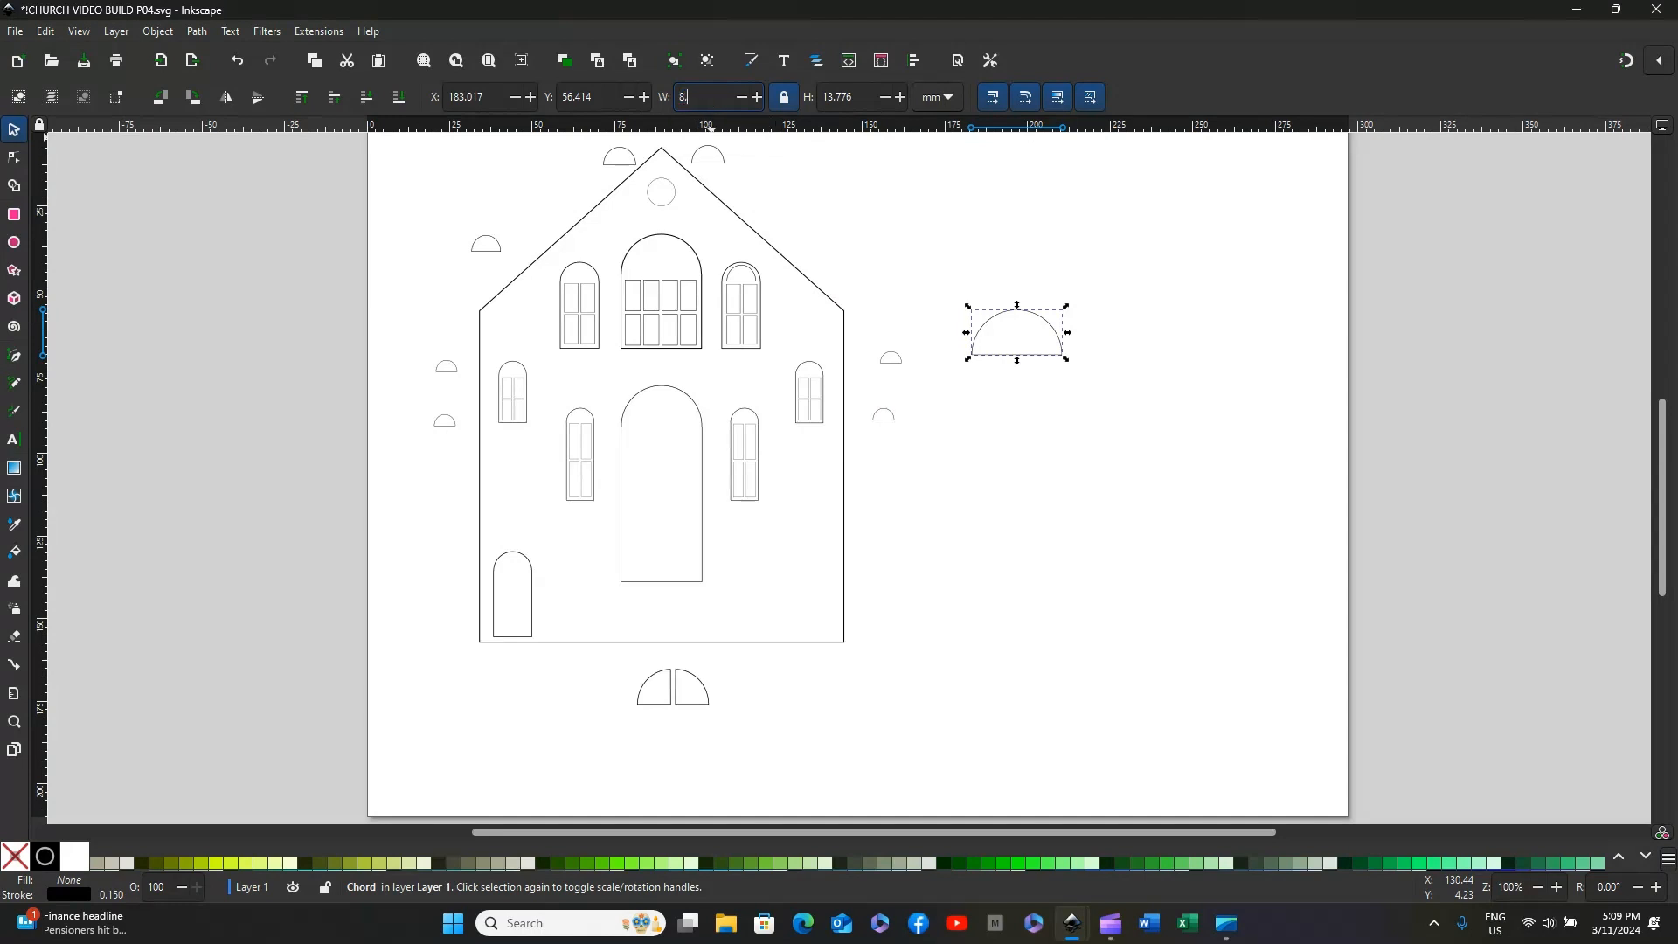
pyautogui.write('.8')
pyautogui.press('Return')
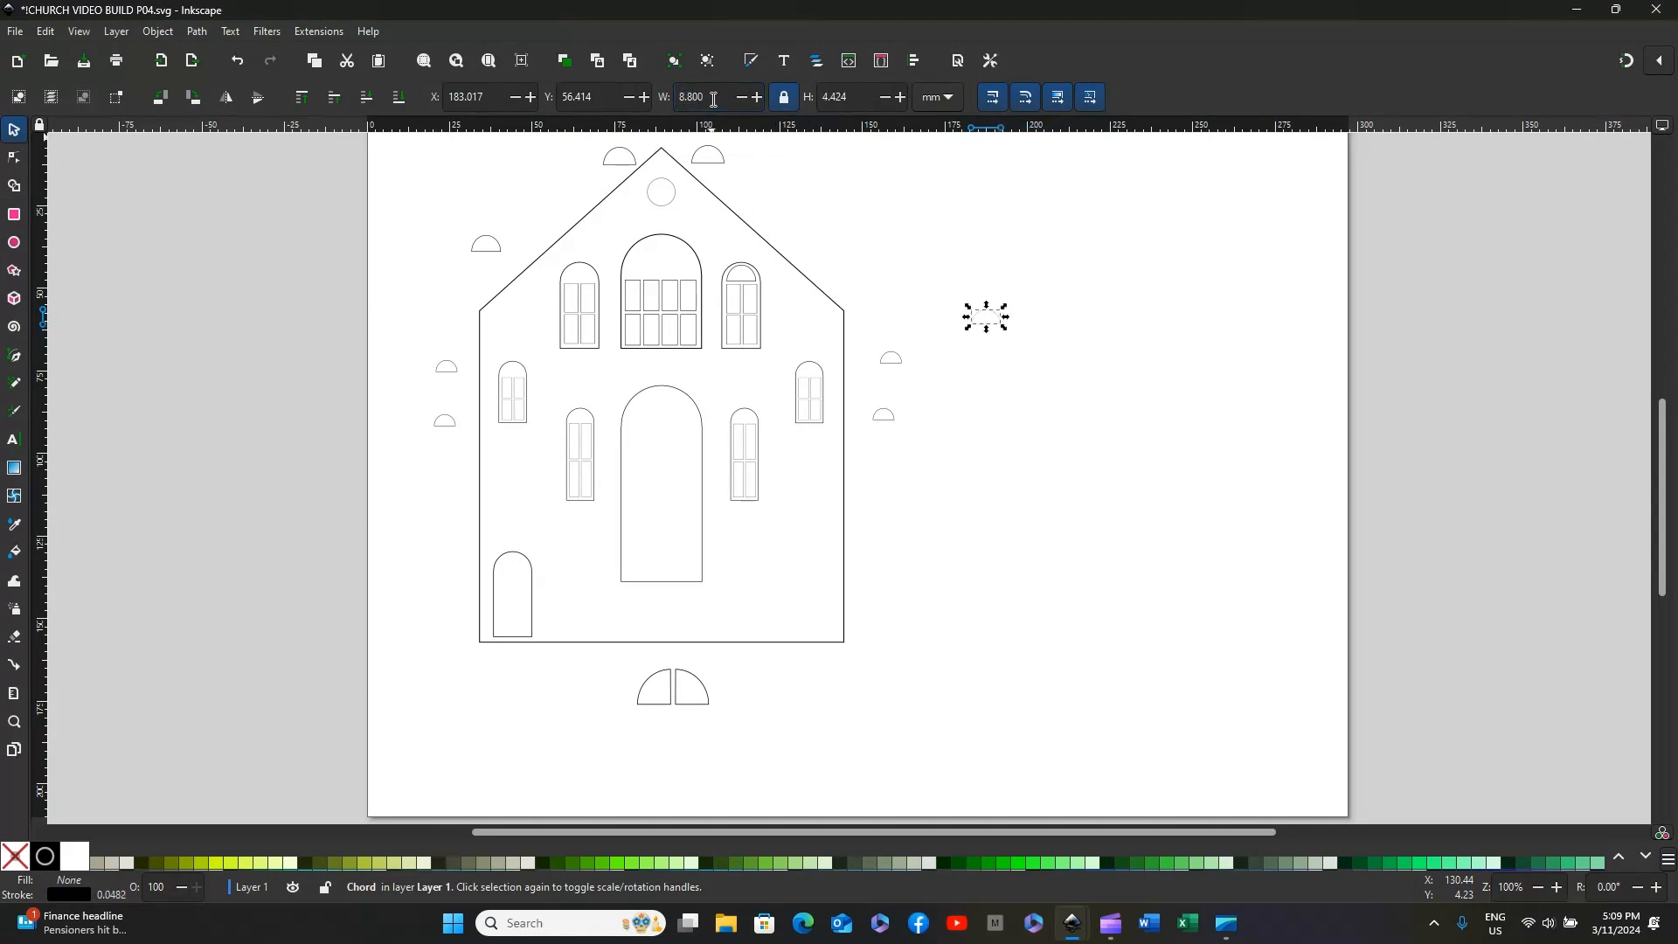
# Step: Move the 8.8 mm half-circle into the arch of the church front's upper-left window
pyautogui.click(1077, 343)
pyautogui.moveTo(983, 318); pyautogui.dragTo(568, 271)
pyautogui.click(1108, 227)
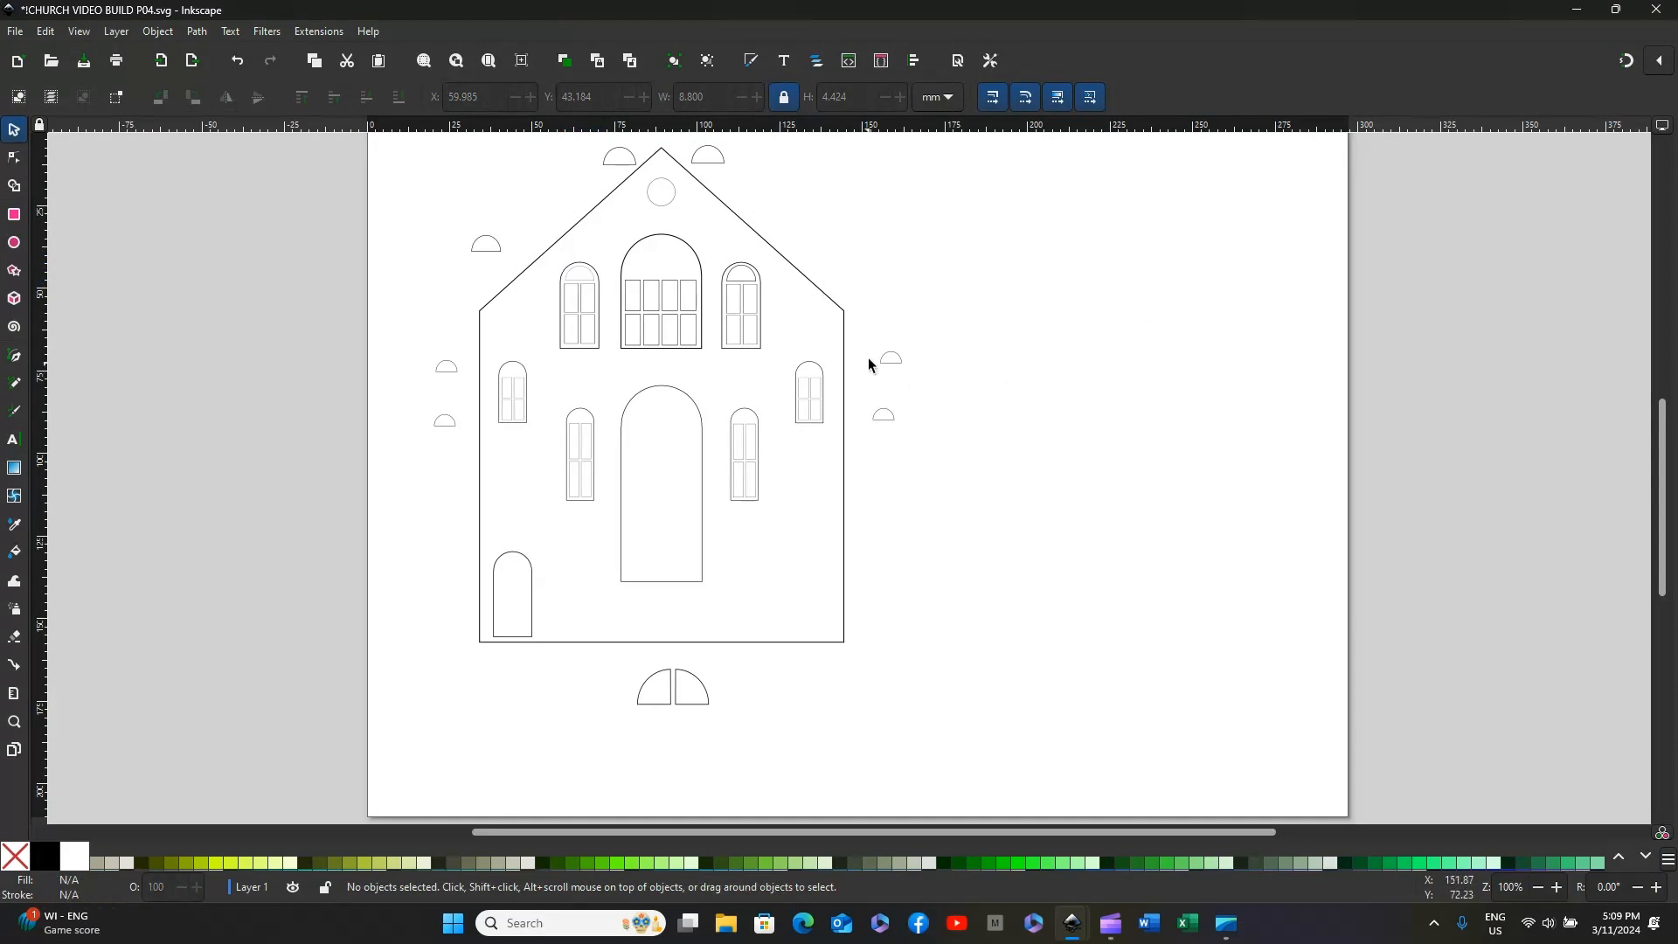
# Step: Move the small half-circle into the far-right window's arch and the grouped quarter-circle pair from below the church up to its central arched opening
pyautogui.moveTo(889, 358); pyautogui.dragTo(813, 371)
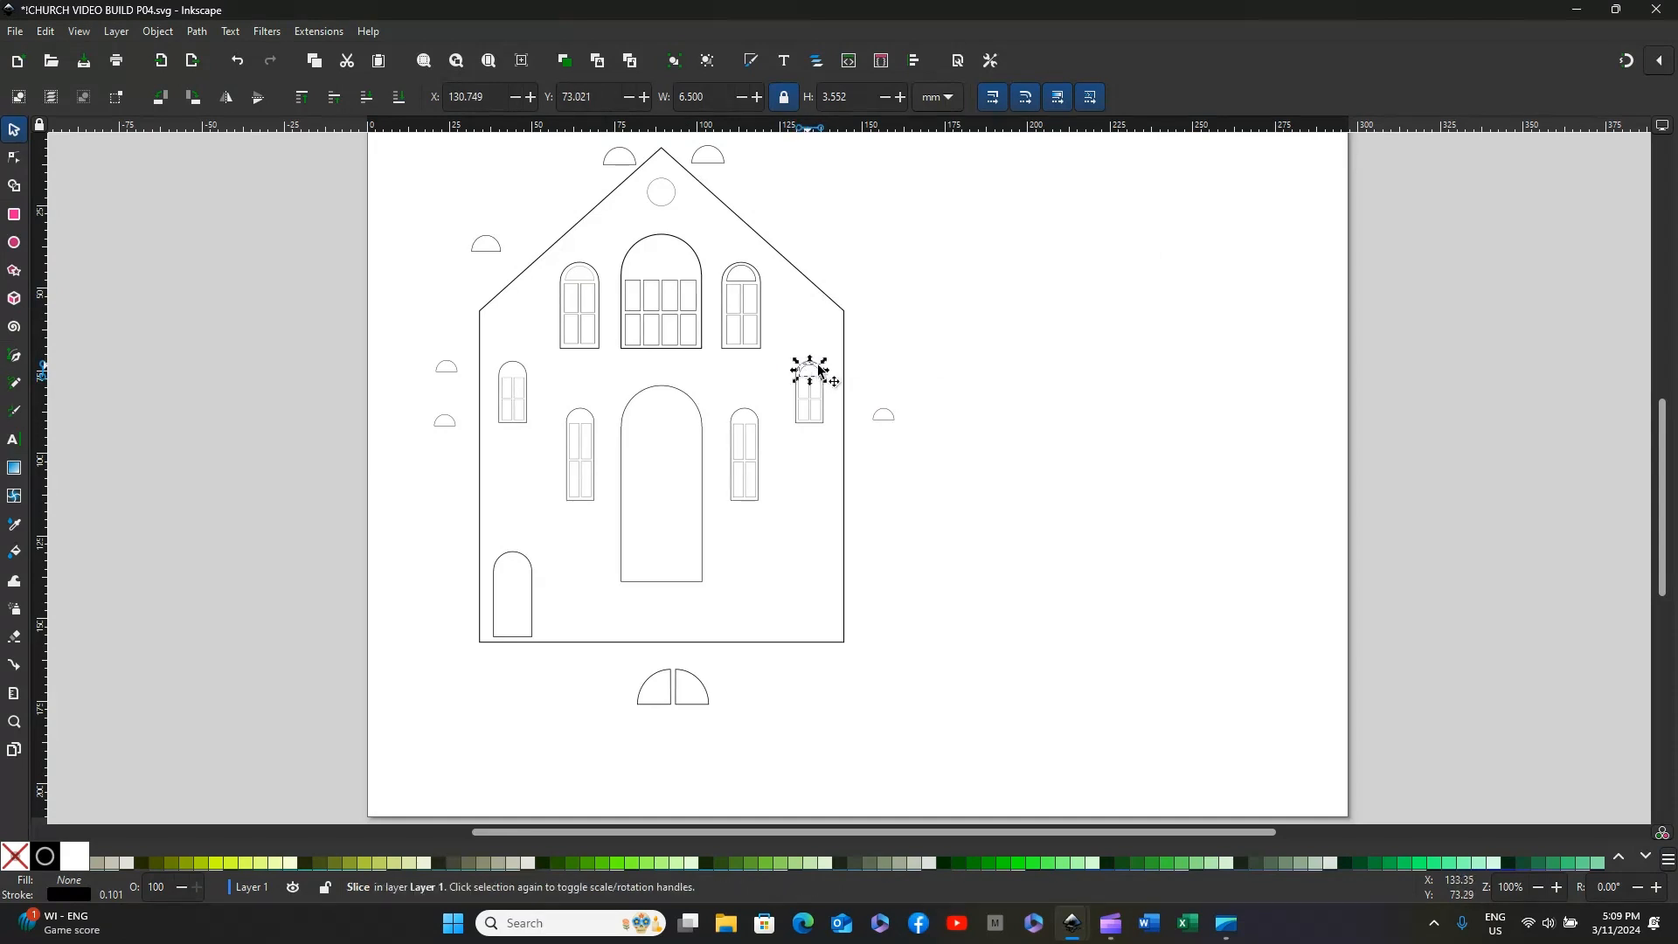
pyautogui.click(1017, 330)
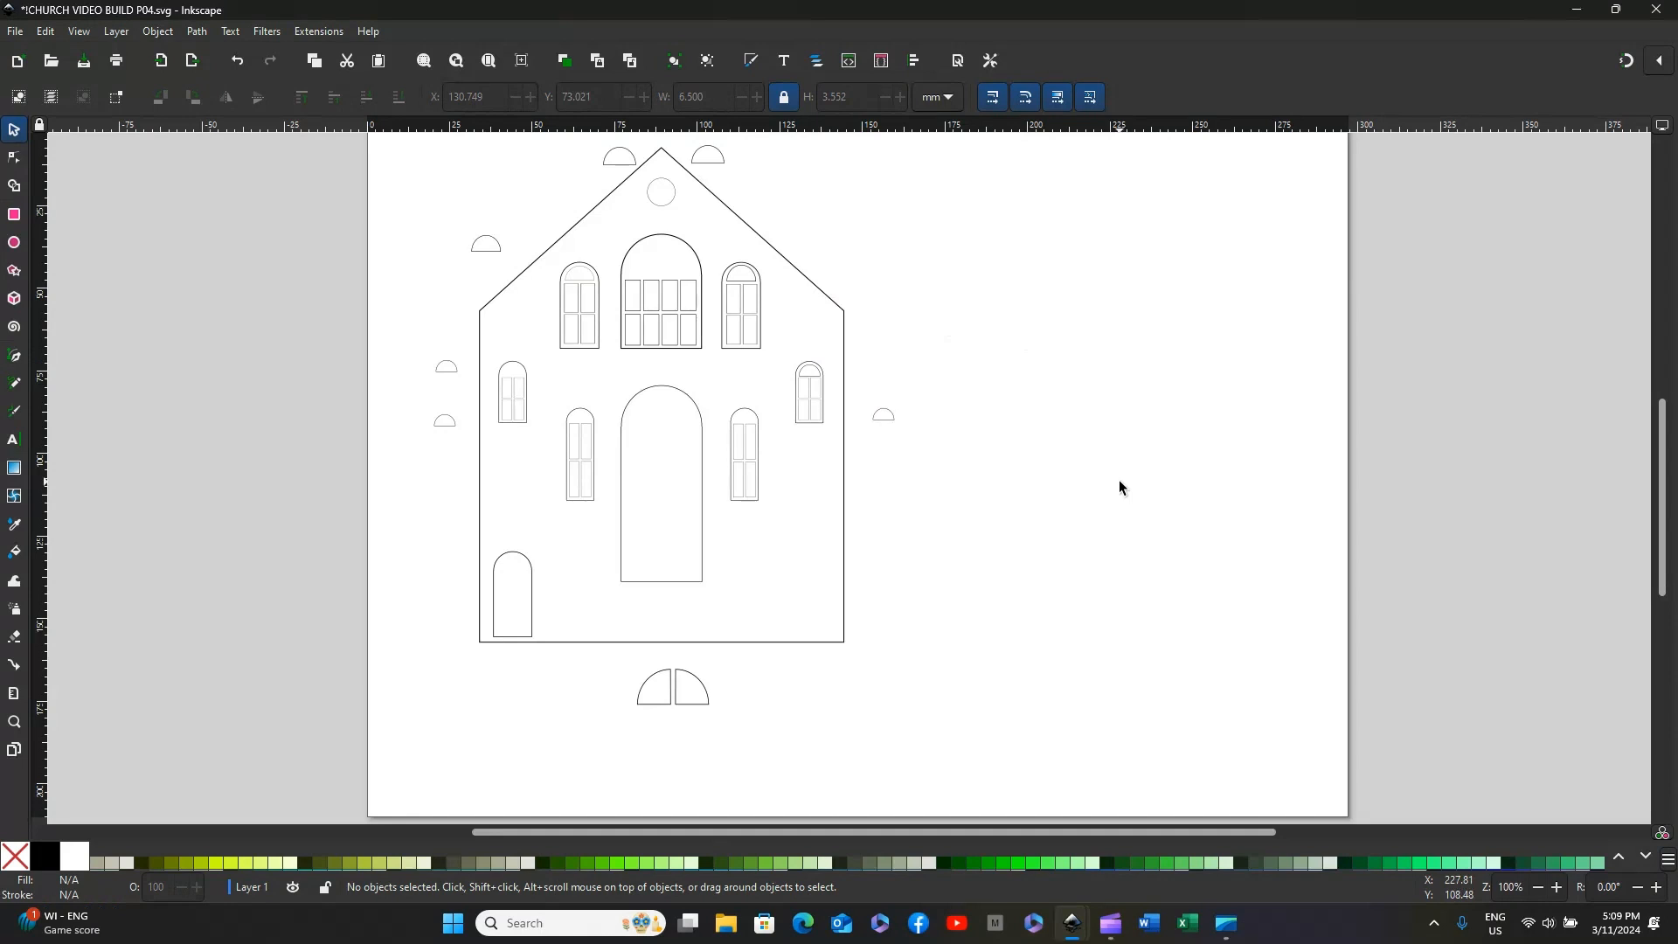
pyautogui.click(671, 679)
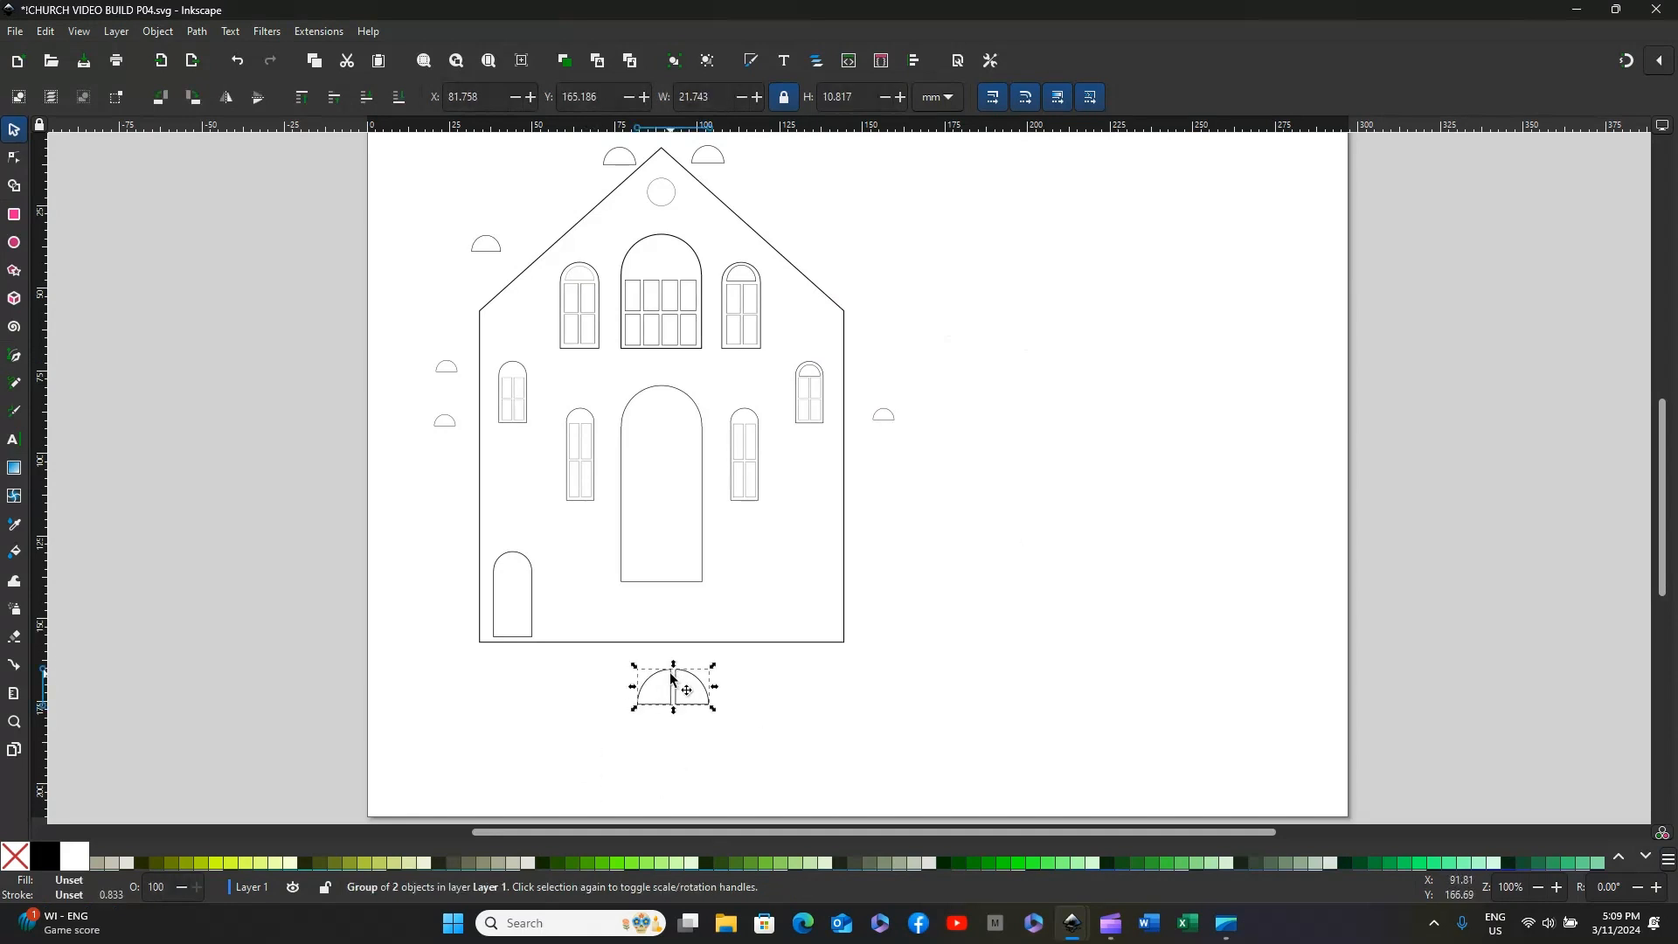
pyautogui.moveTo(671, 678); pyautogui.dragTo(660, 388)
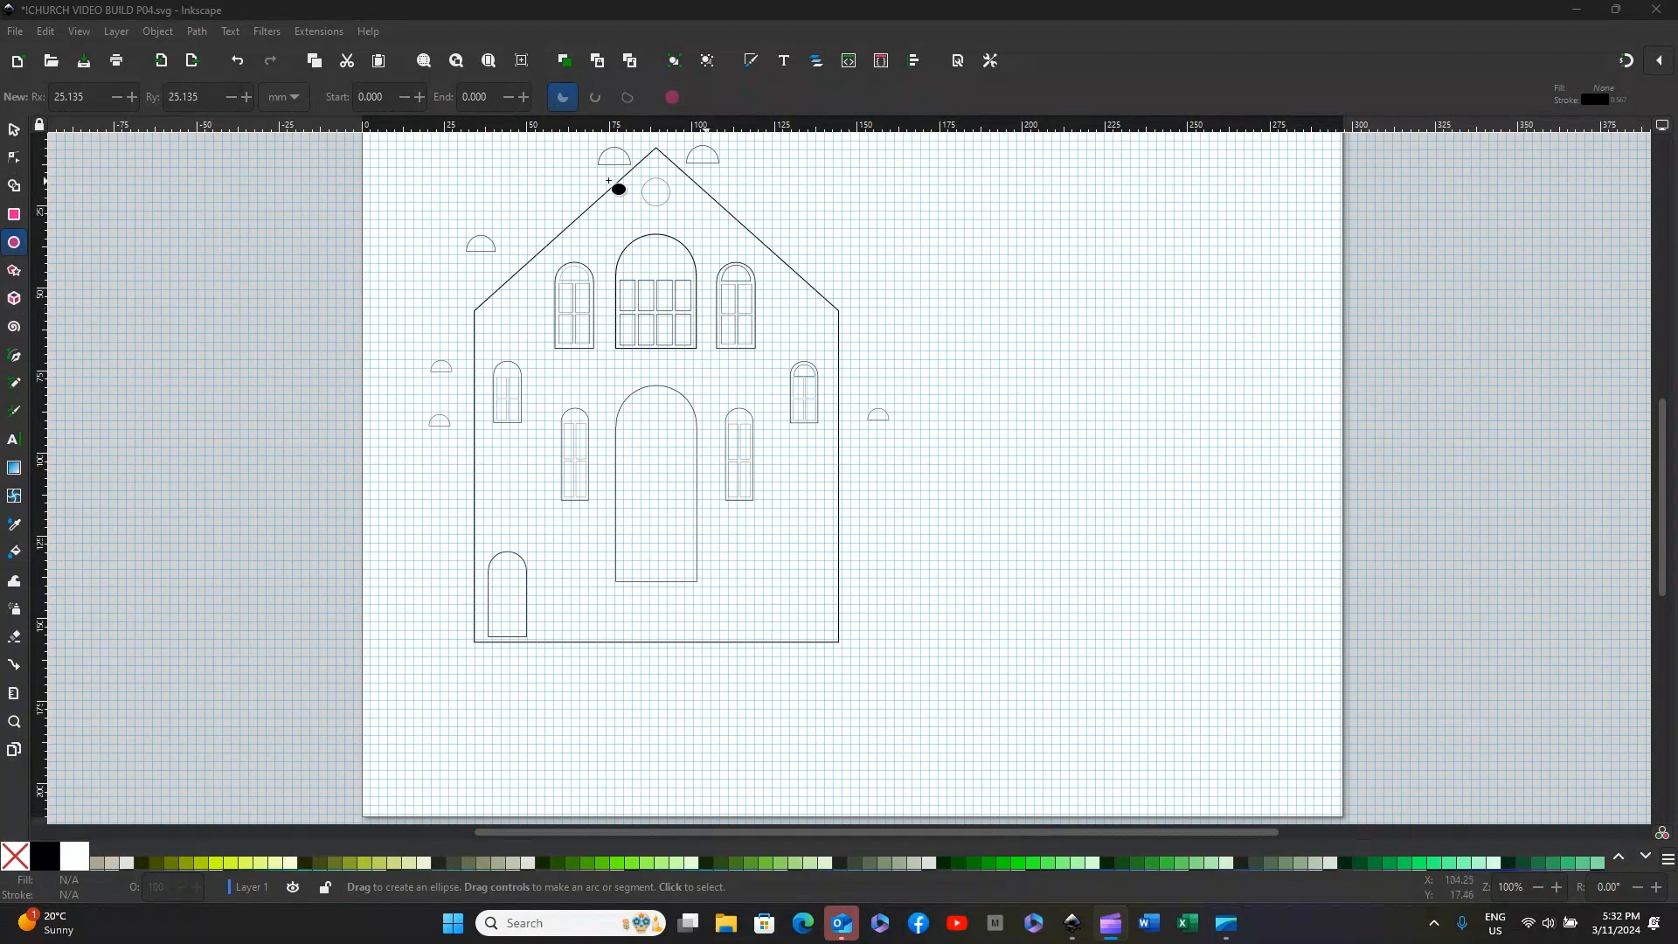
pyautogui.click(81, 35)
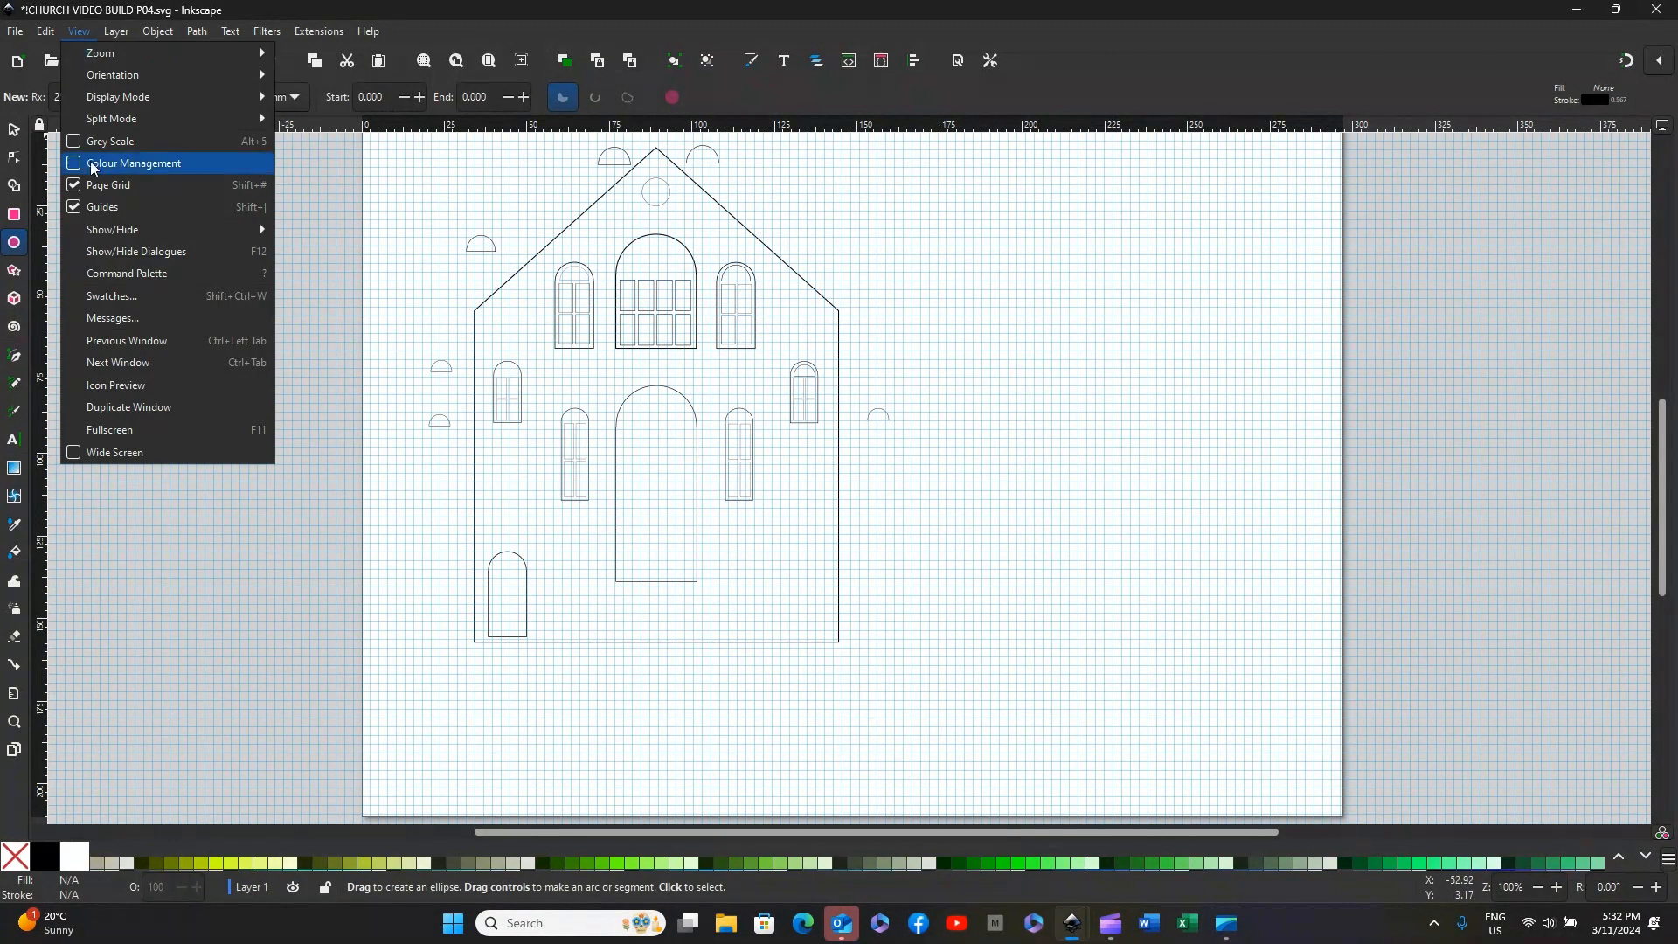
pyautogui.click(1070, 288)
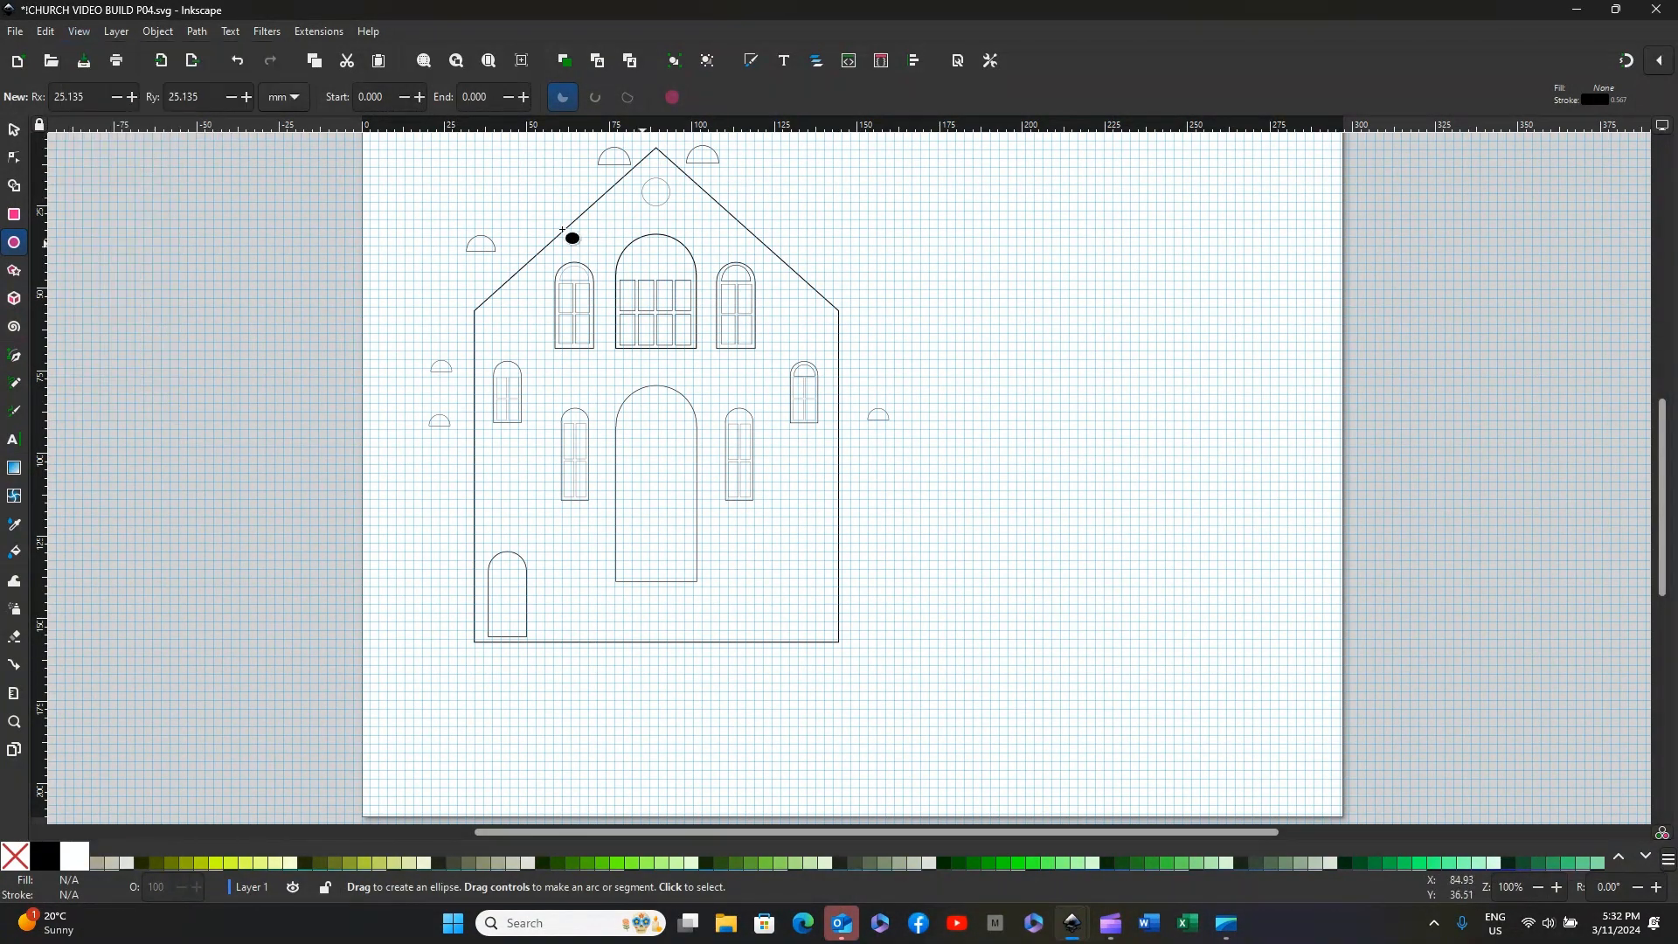
# Step: Draw a circle of about 14.7 mm radius on the blank area beside the church and nudge its position
pyautogui.click(14, 134)
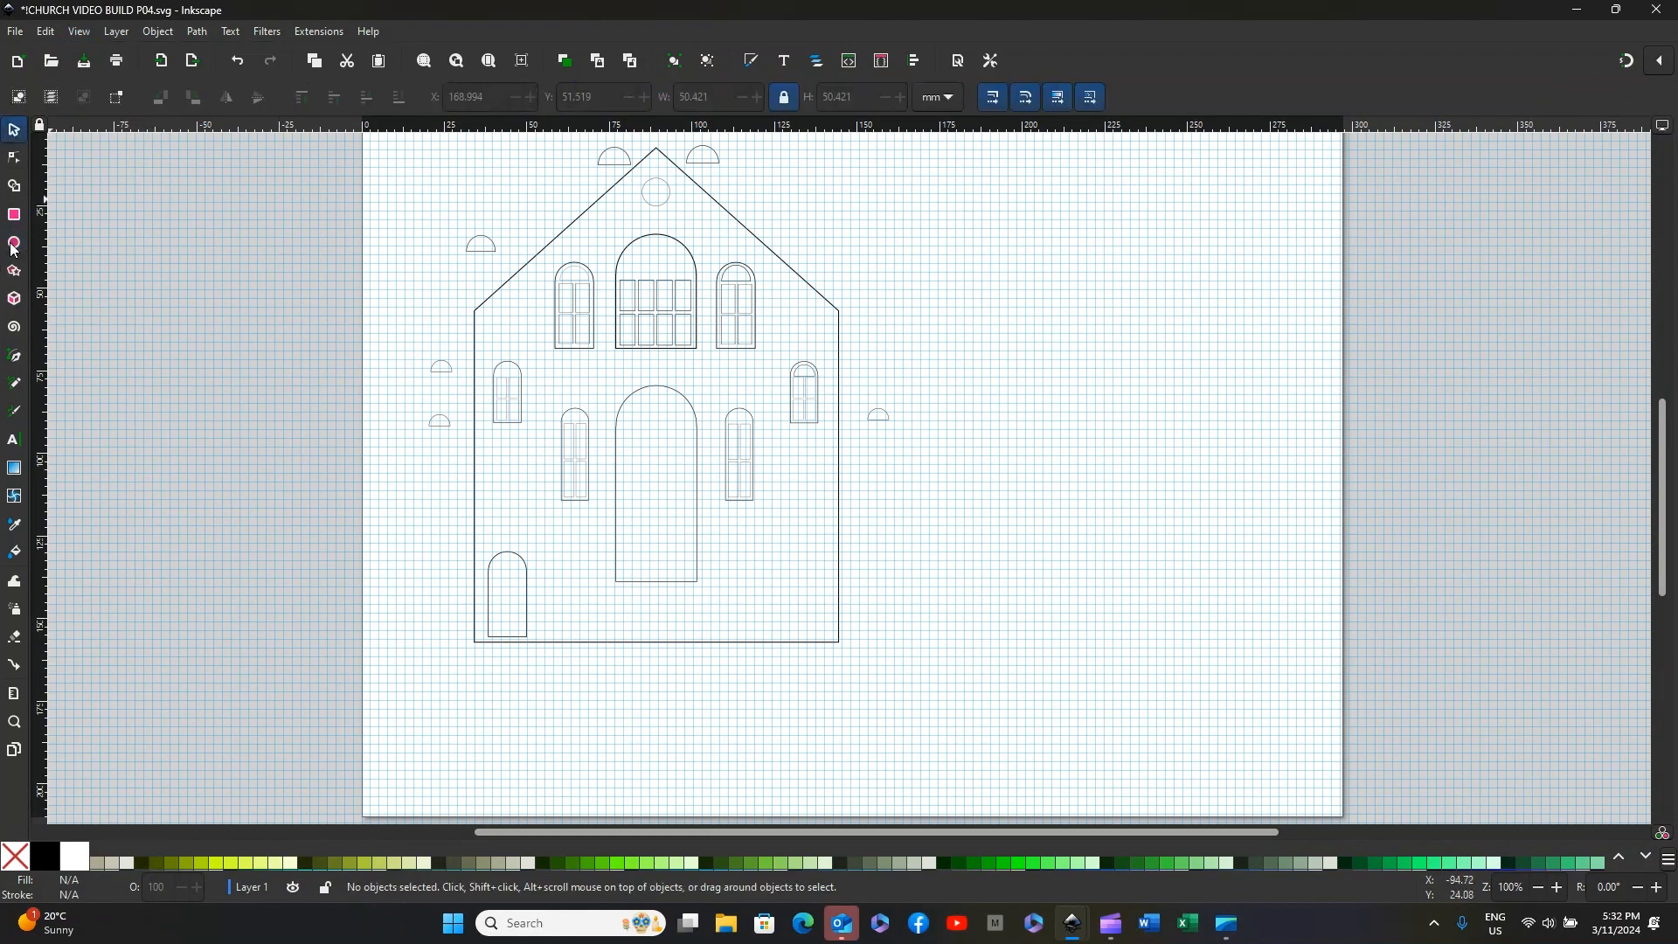
pyautogui.click(14, 245)
pyautogui.moveTo(980, 300); pyautogui.dragTo(1077, 408)
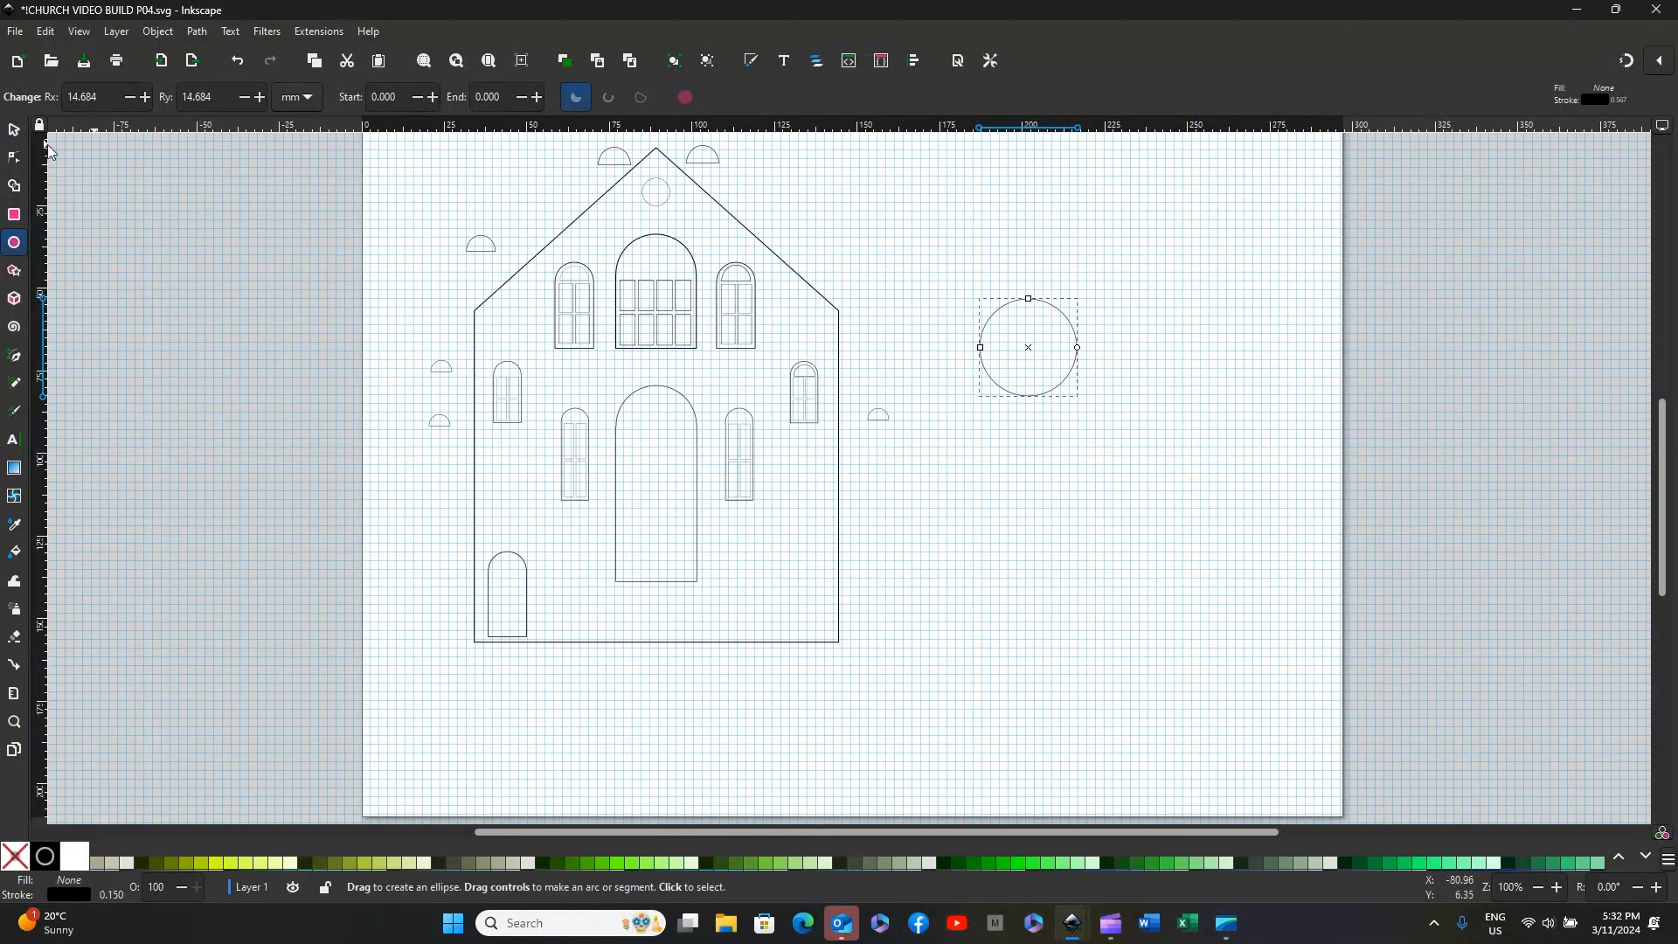
pyautogui.click(10, 133)
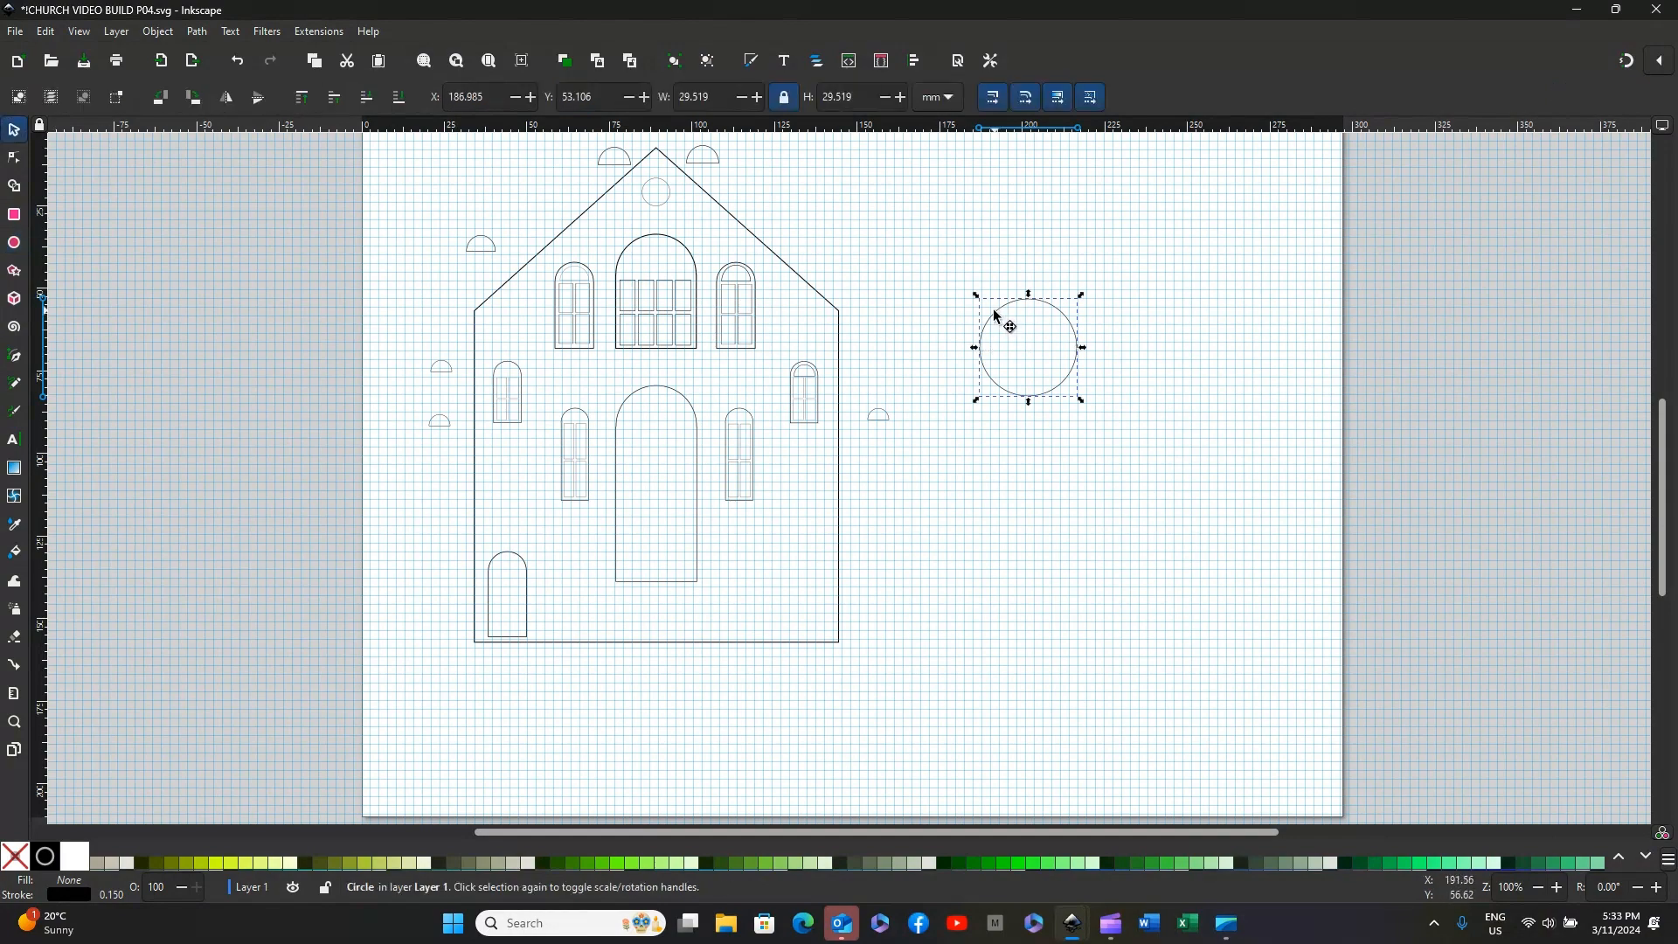
pyautogui.moveTo(995, 311); pyautogui.dragTo(995, 312)
pyautogui.click(1075, 329)
# Step: Reduce the circle to a closed quarter slice with an end angle of about 89.5 degrees
pyautogui.click(14, 245)
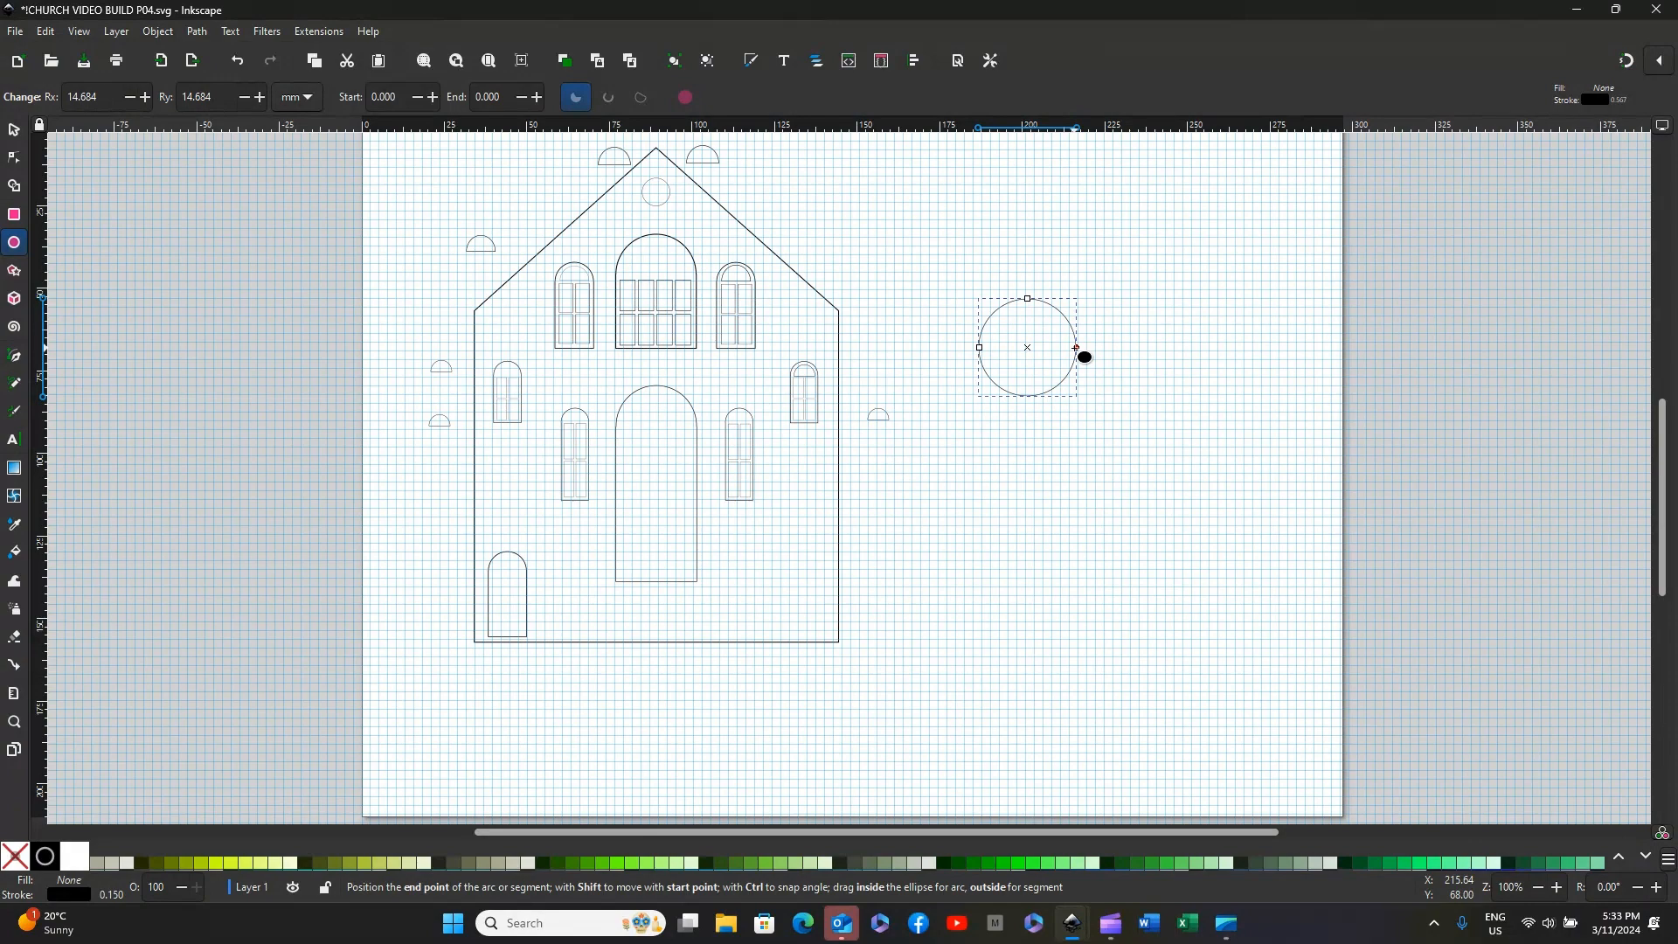
pyautogui.moveTo(1076, 347); pyautogui.dragTo(1027, 400)
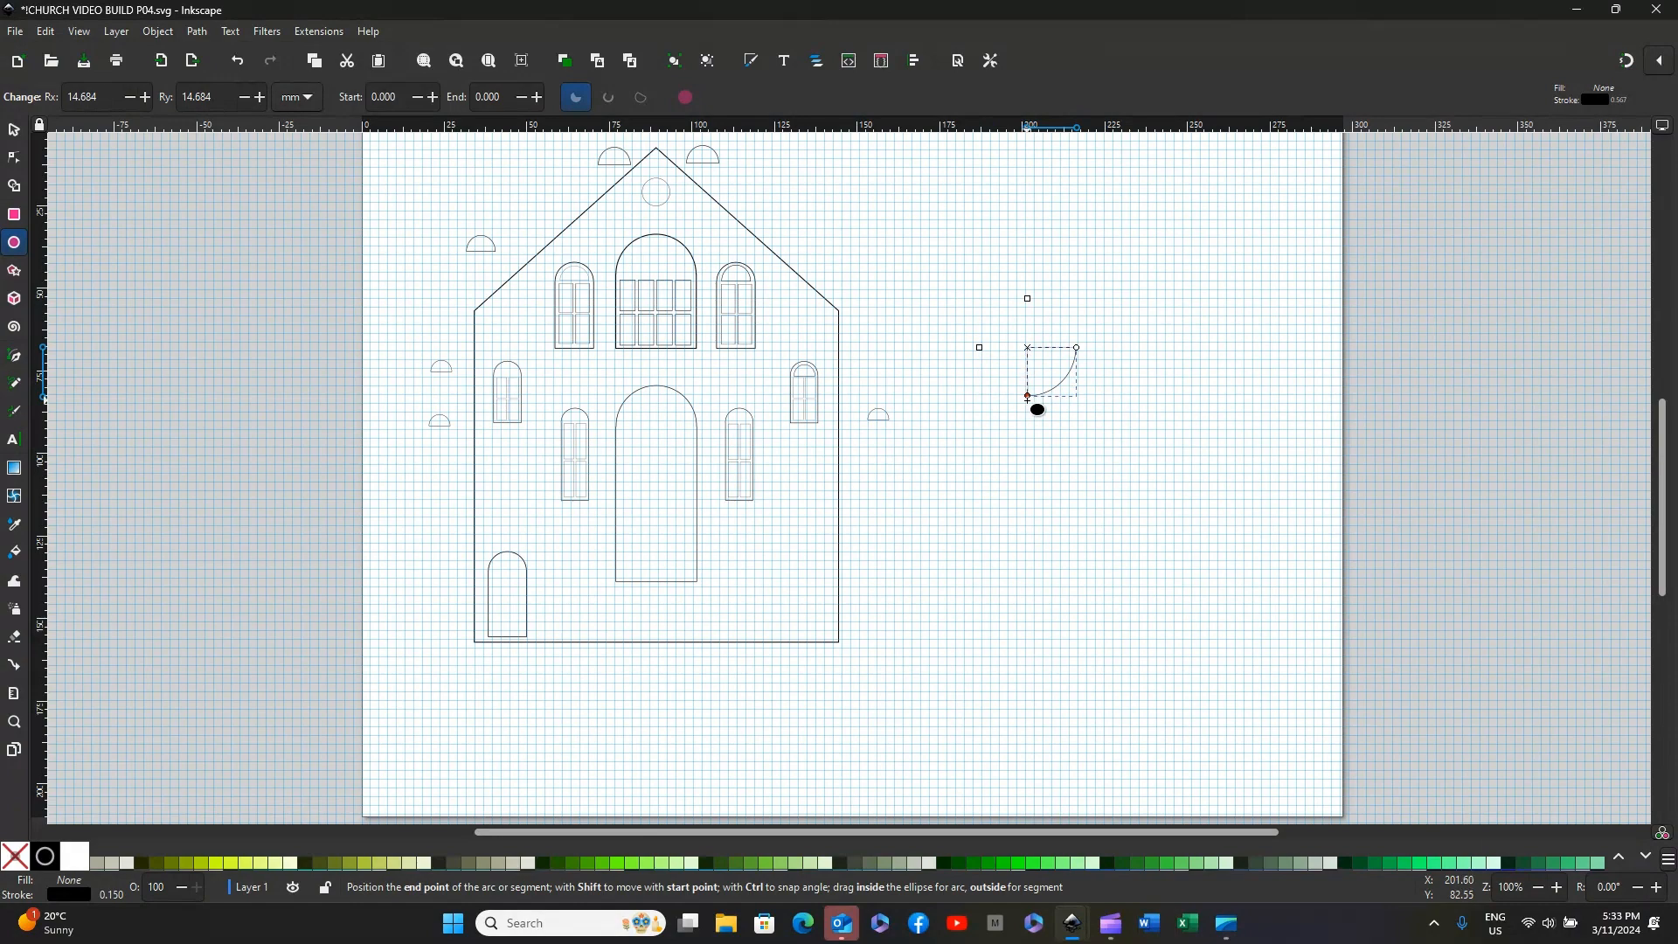
pyautogui.moveTo(1028, 400); pyautogui.dragTo(1028, 399)
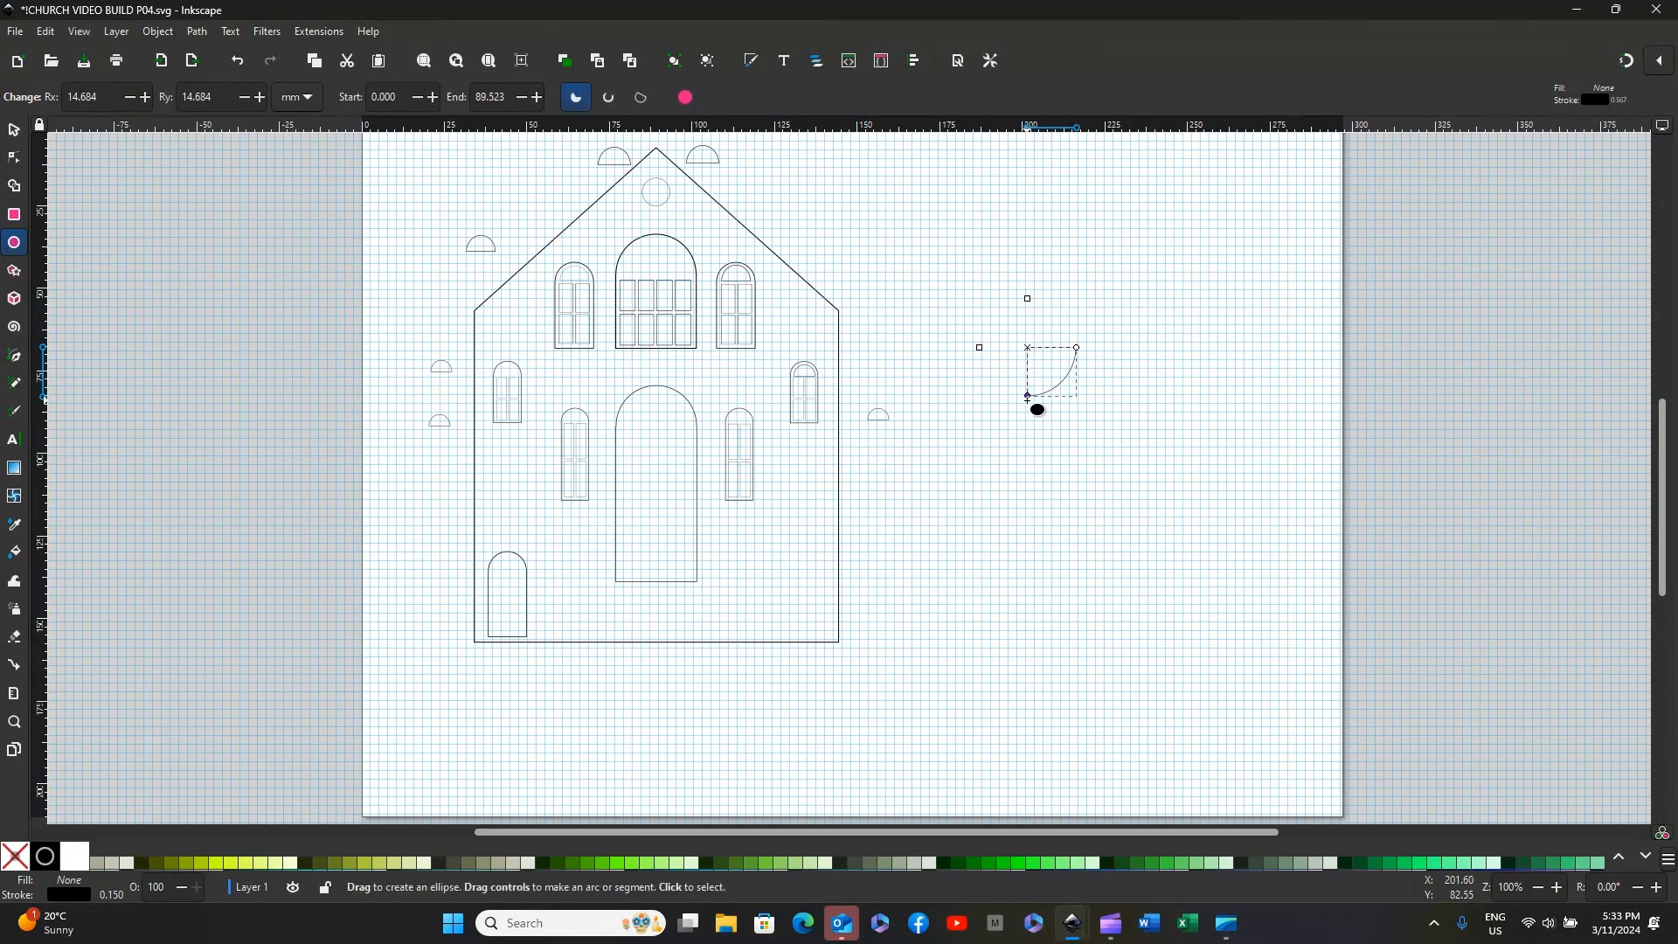
pyautogui.rightClick(1028, 399)
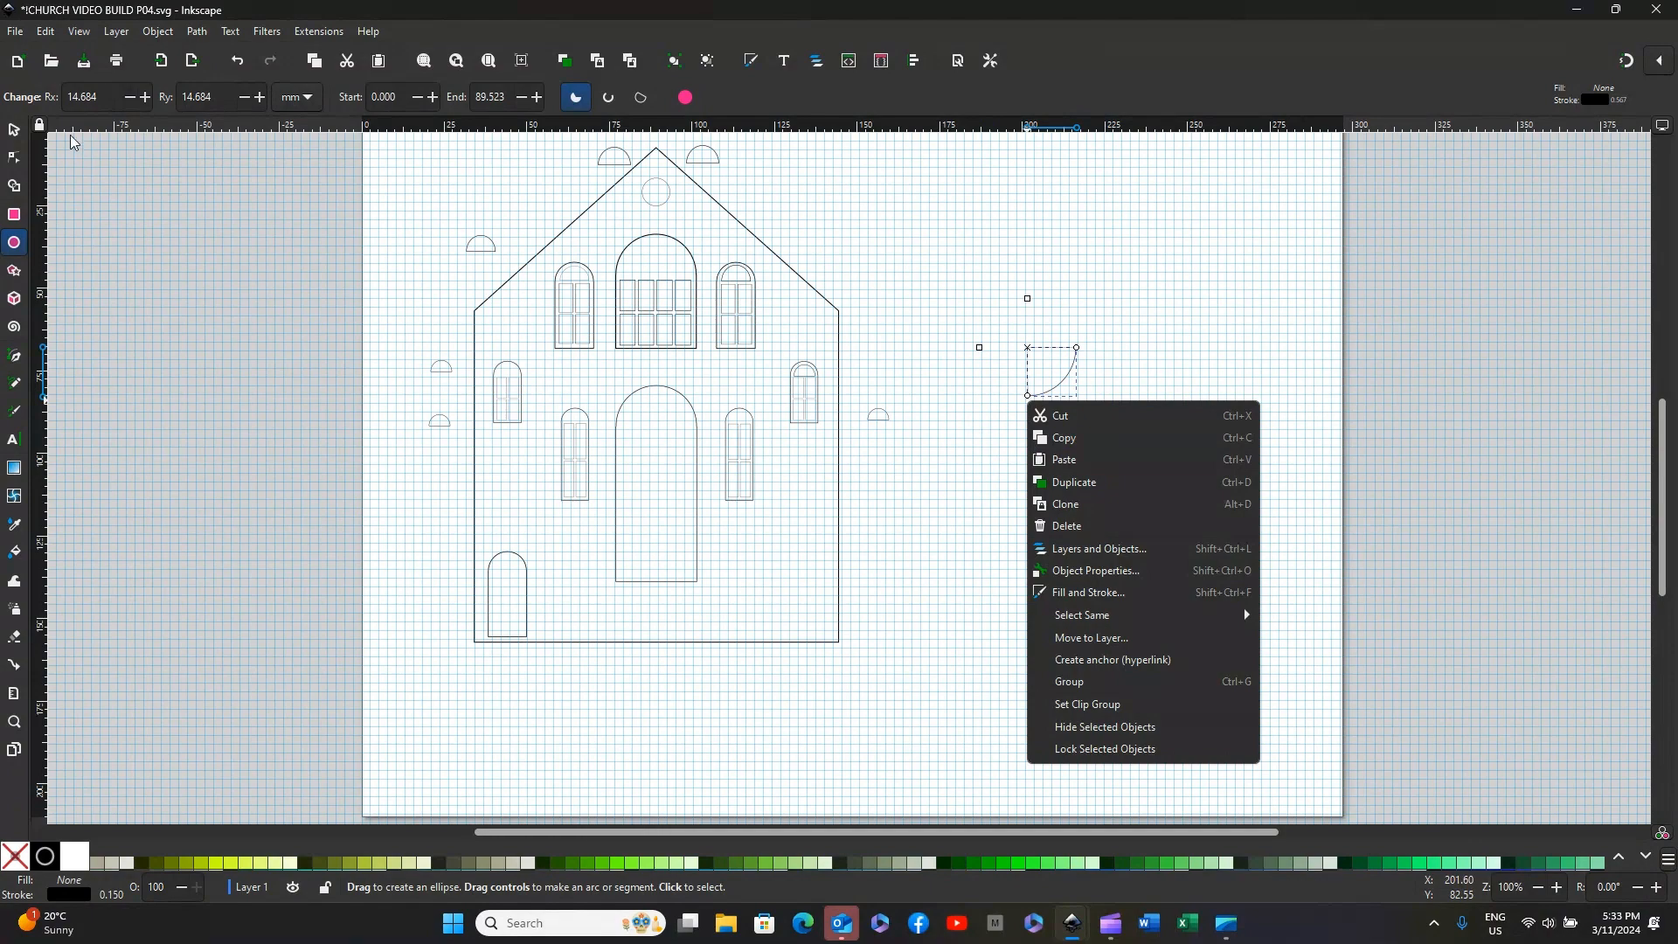
pyautogui.click(18, 133)
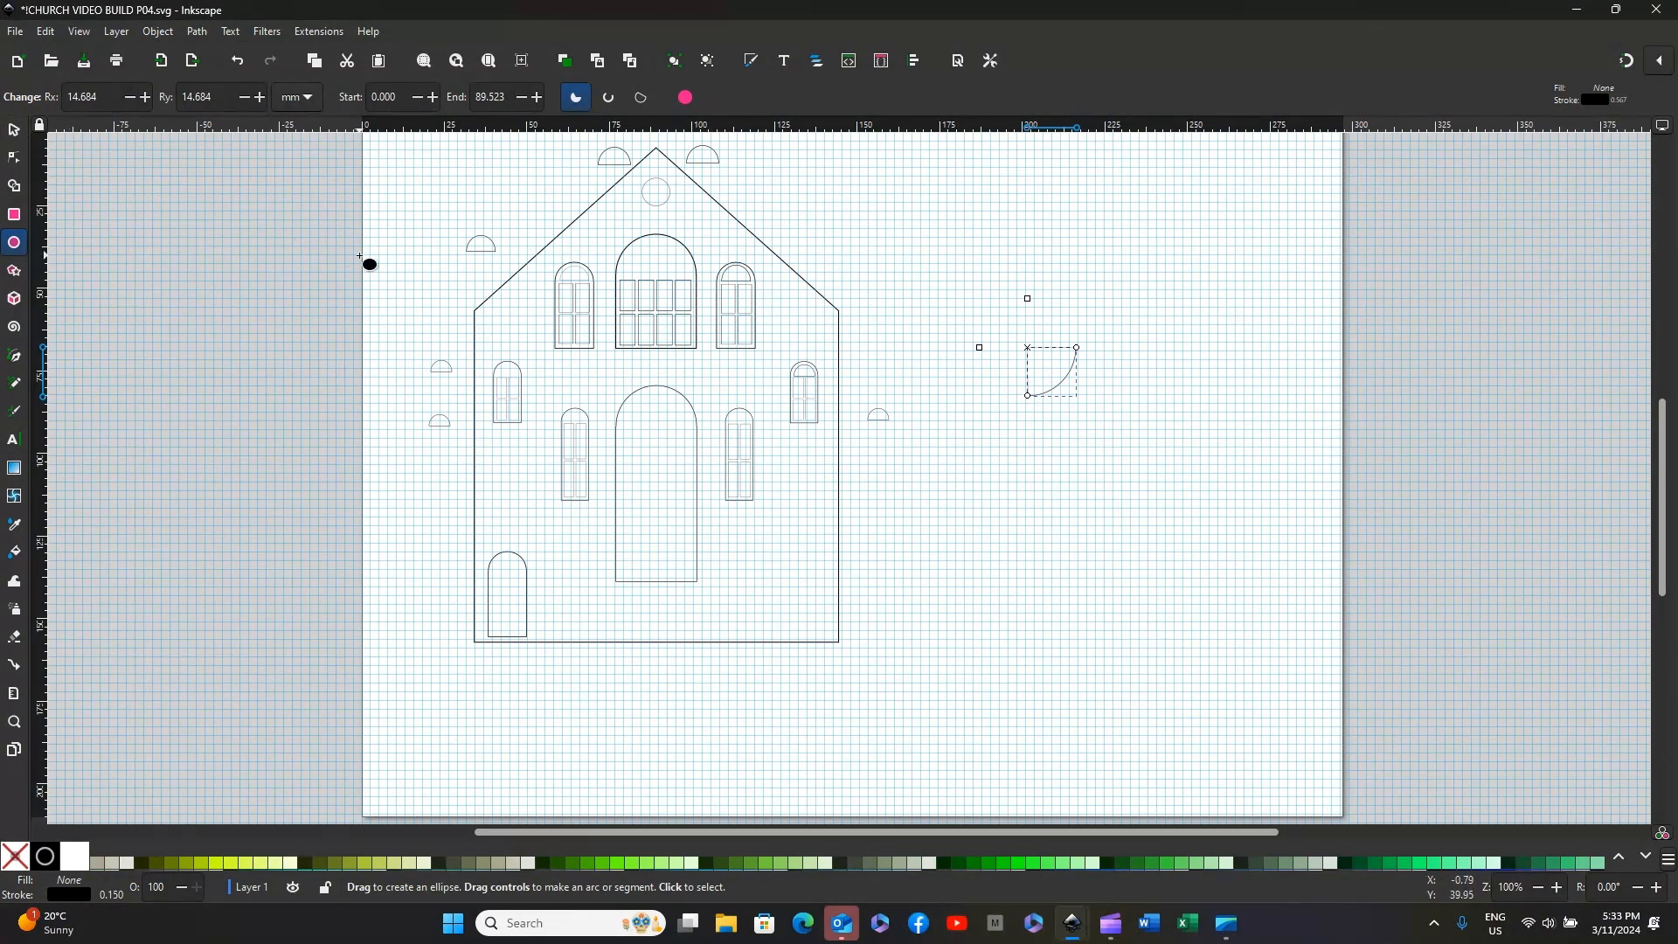
pyautogui.click(943, 408)
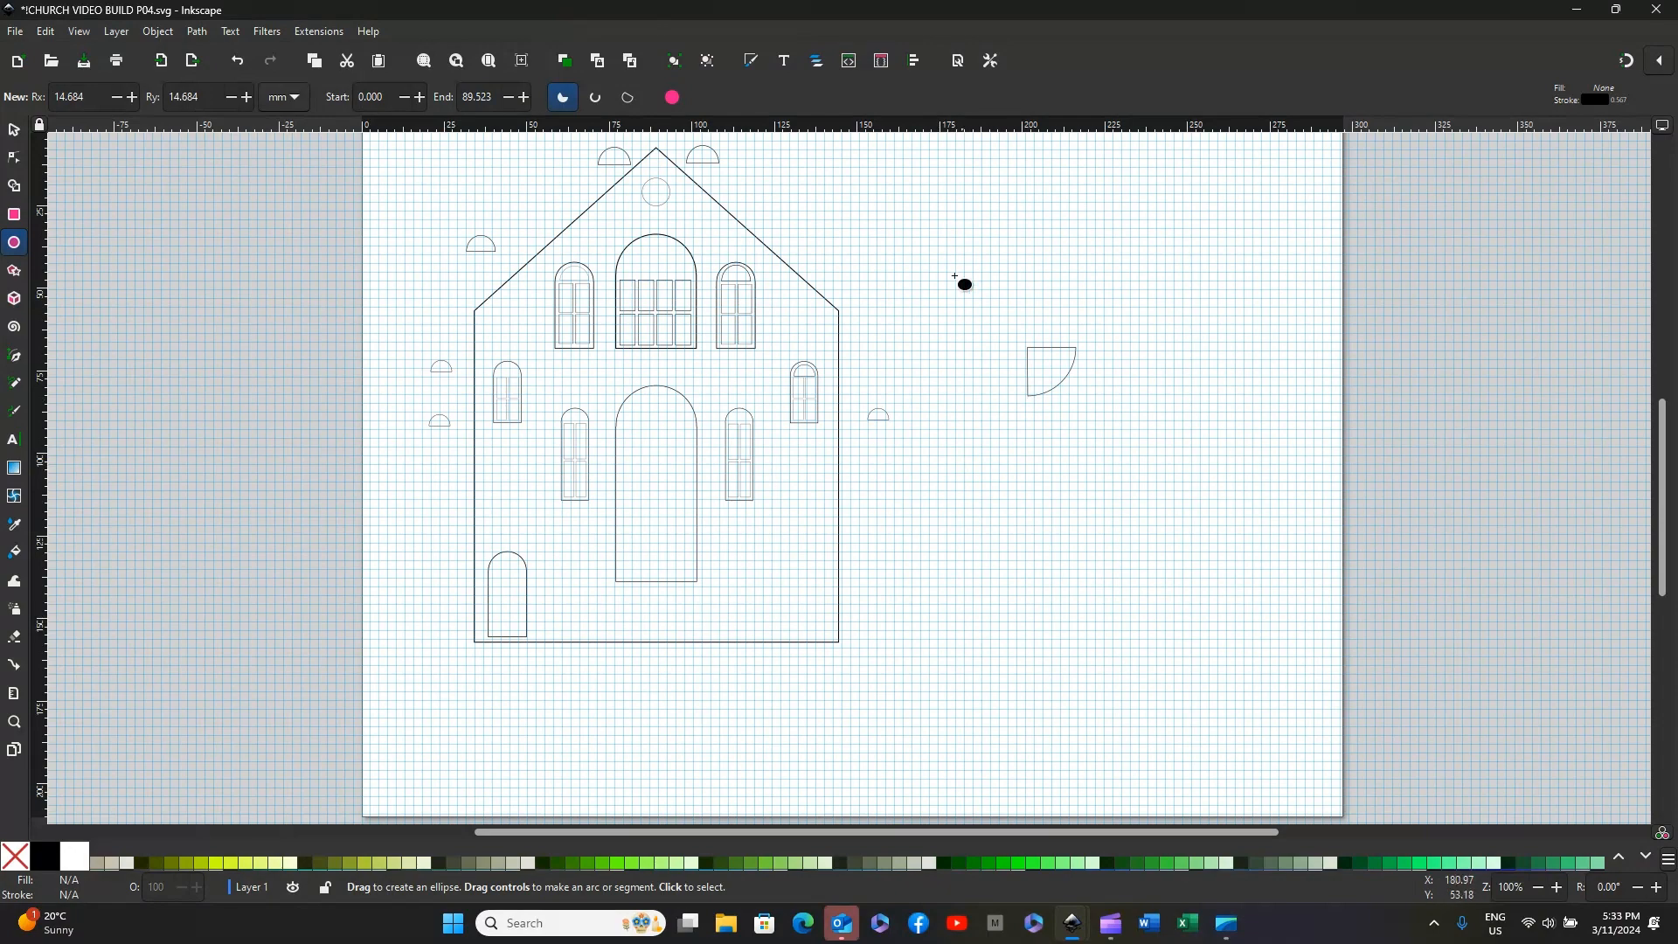
# Step: Hide the page grid and rotate the quarter-circle slice beside the church 180 degrees clockwise
pyautogui.click(77, 35)
pyautogui.click(101, 187)
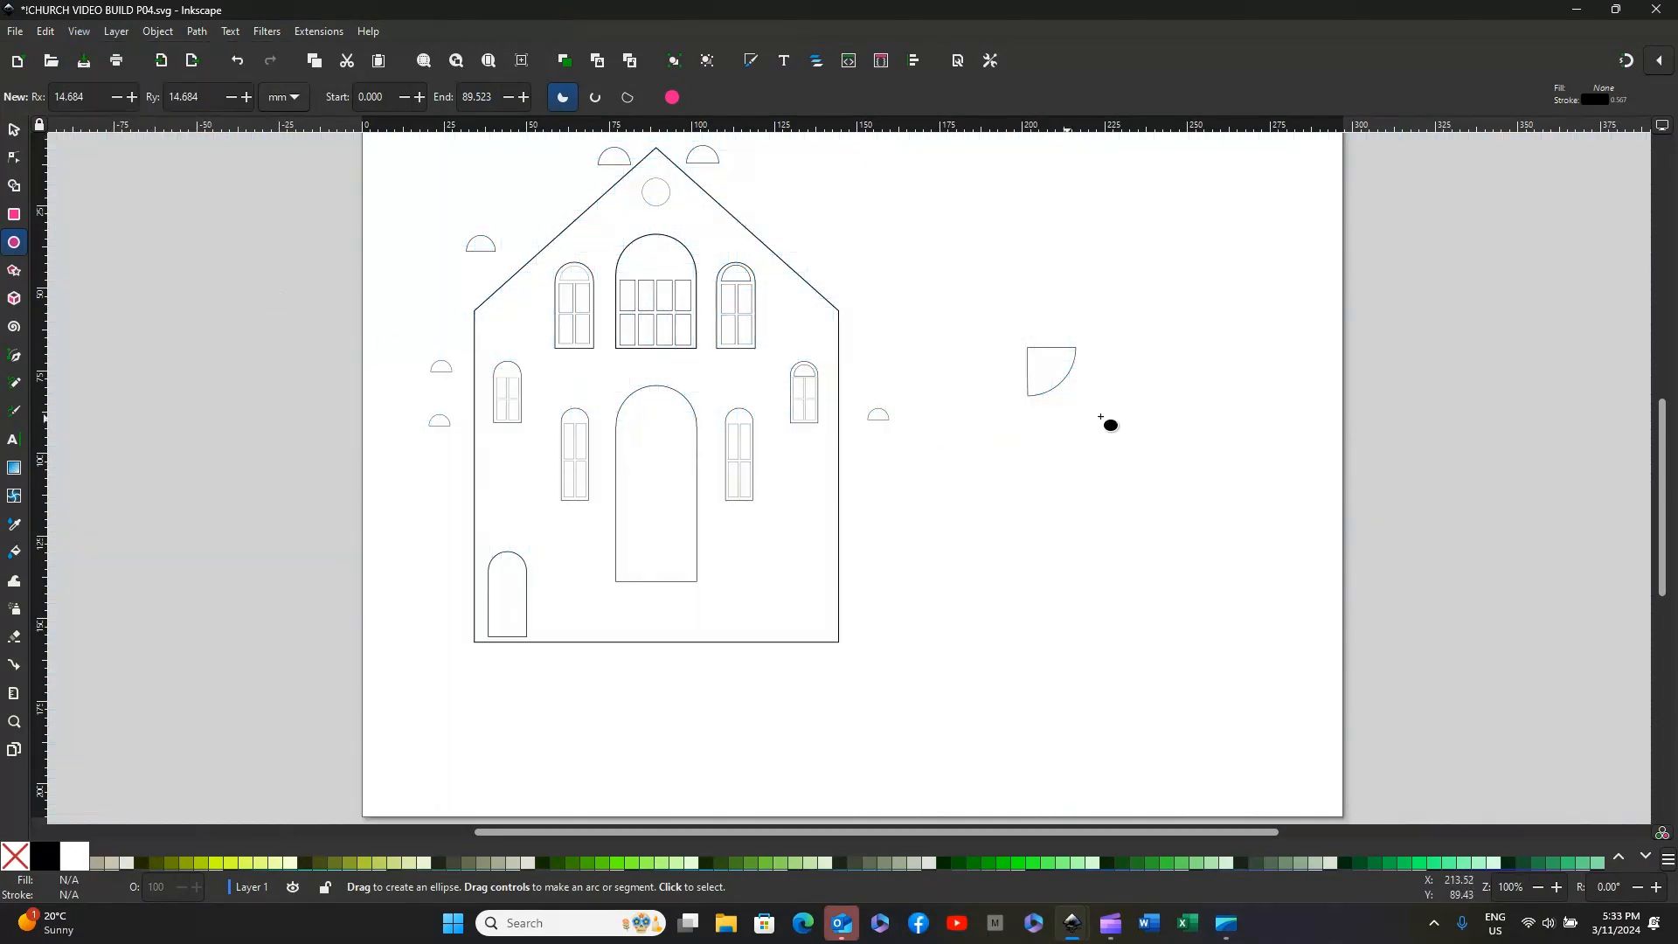
pyautogui.click(15, 130)
pyautogui.click(1030, 354)
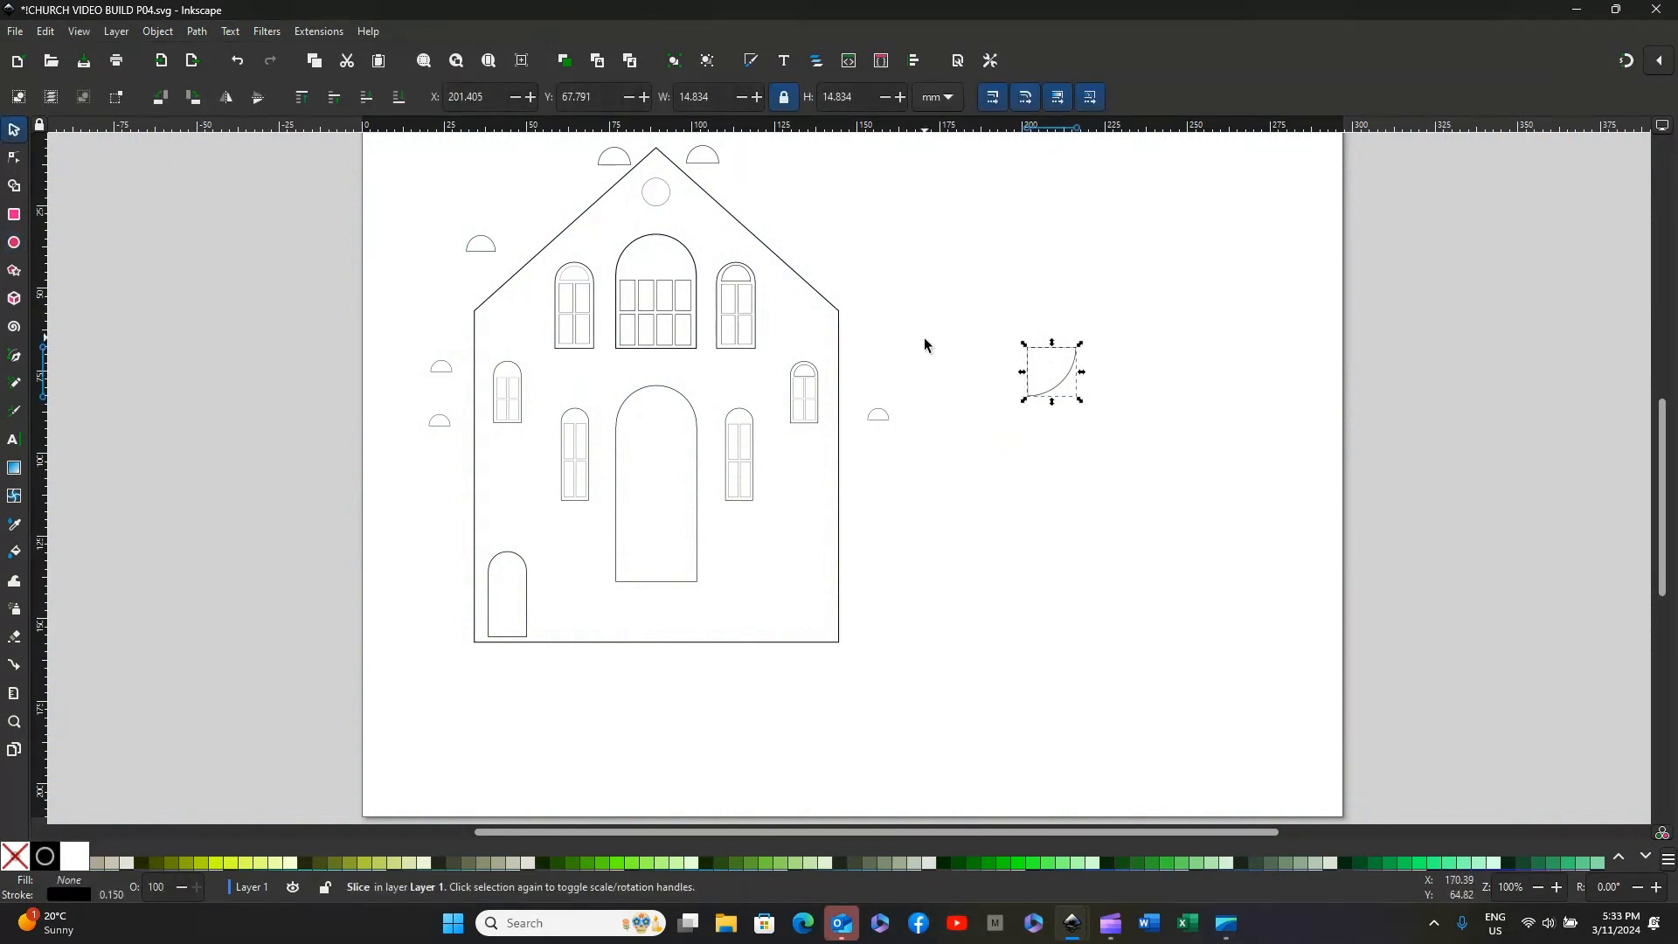
pyautogui.click(195, 98)
pyautogui.click(198, 97)
pyautogui.click(1057, 358)
# Step: Duplicate the quarter-circle slice, place the copy beside the original and rotate it 90 degrees clockwise
pyautogui.rightClick(1056, 353)
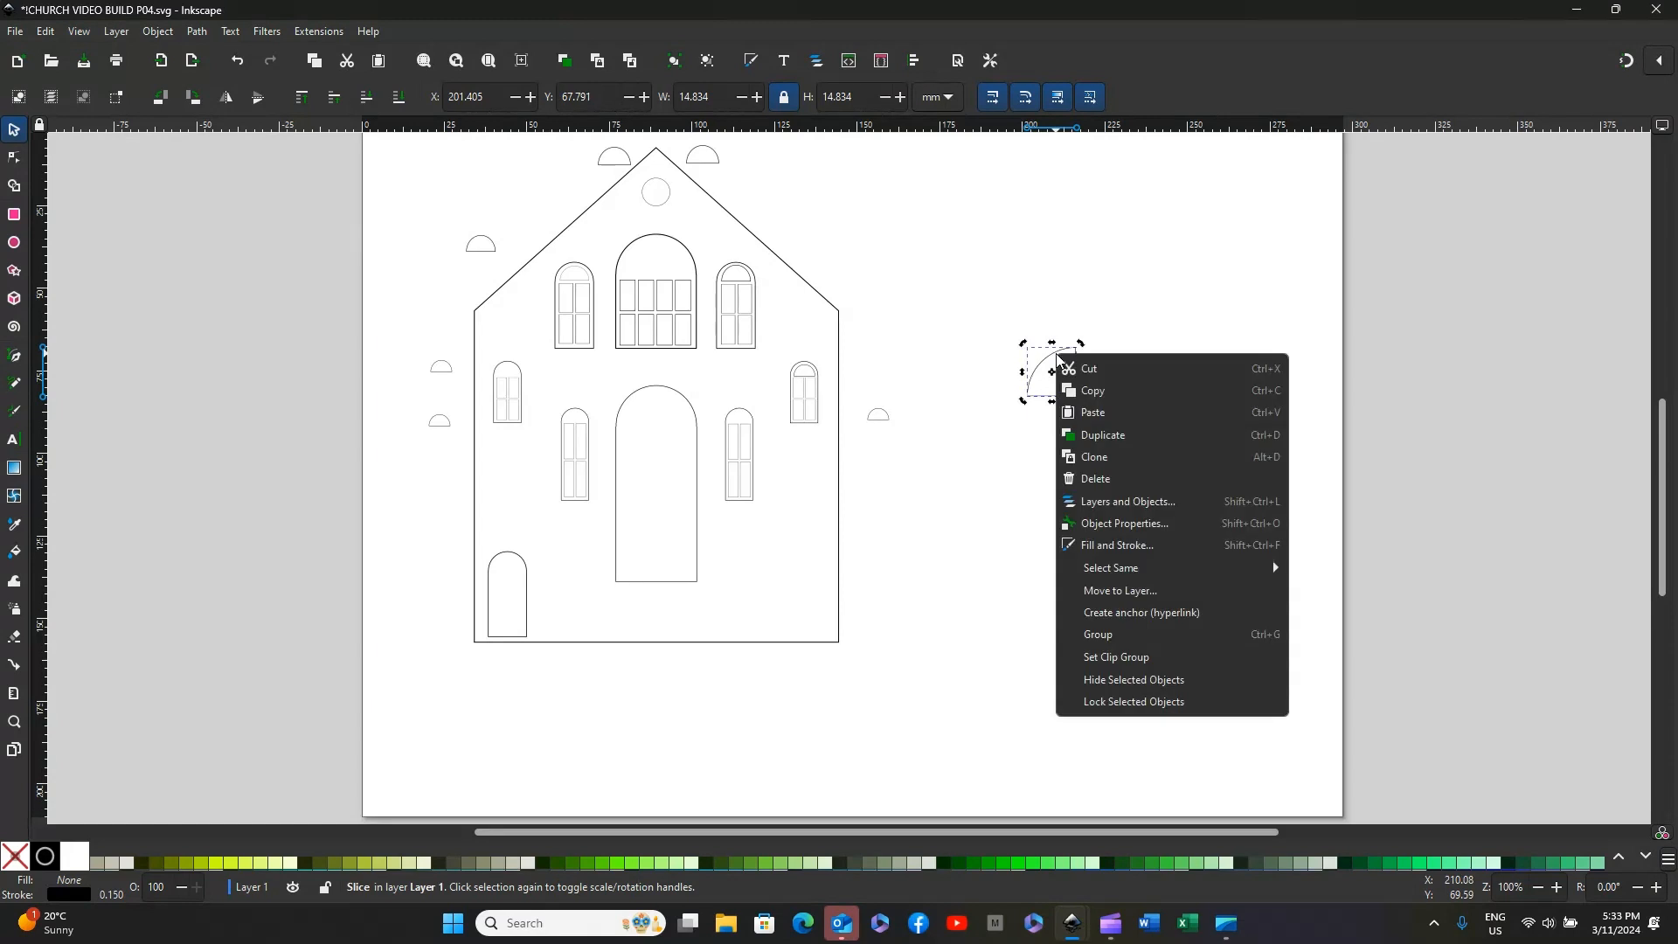
pyautogui.click(1097, 438)
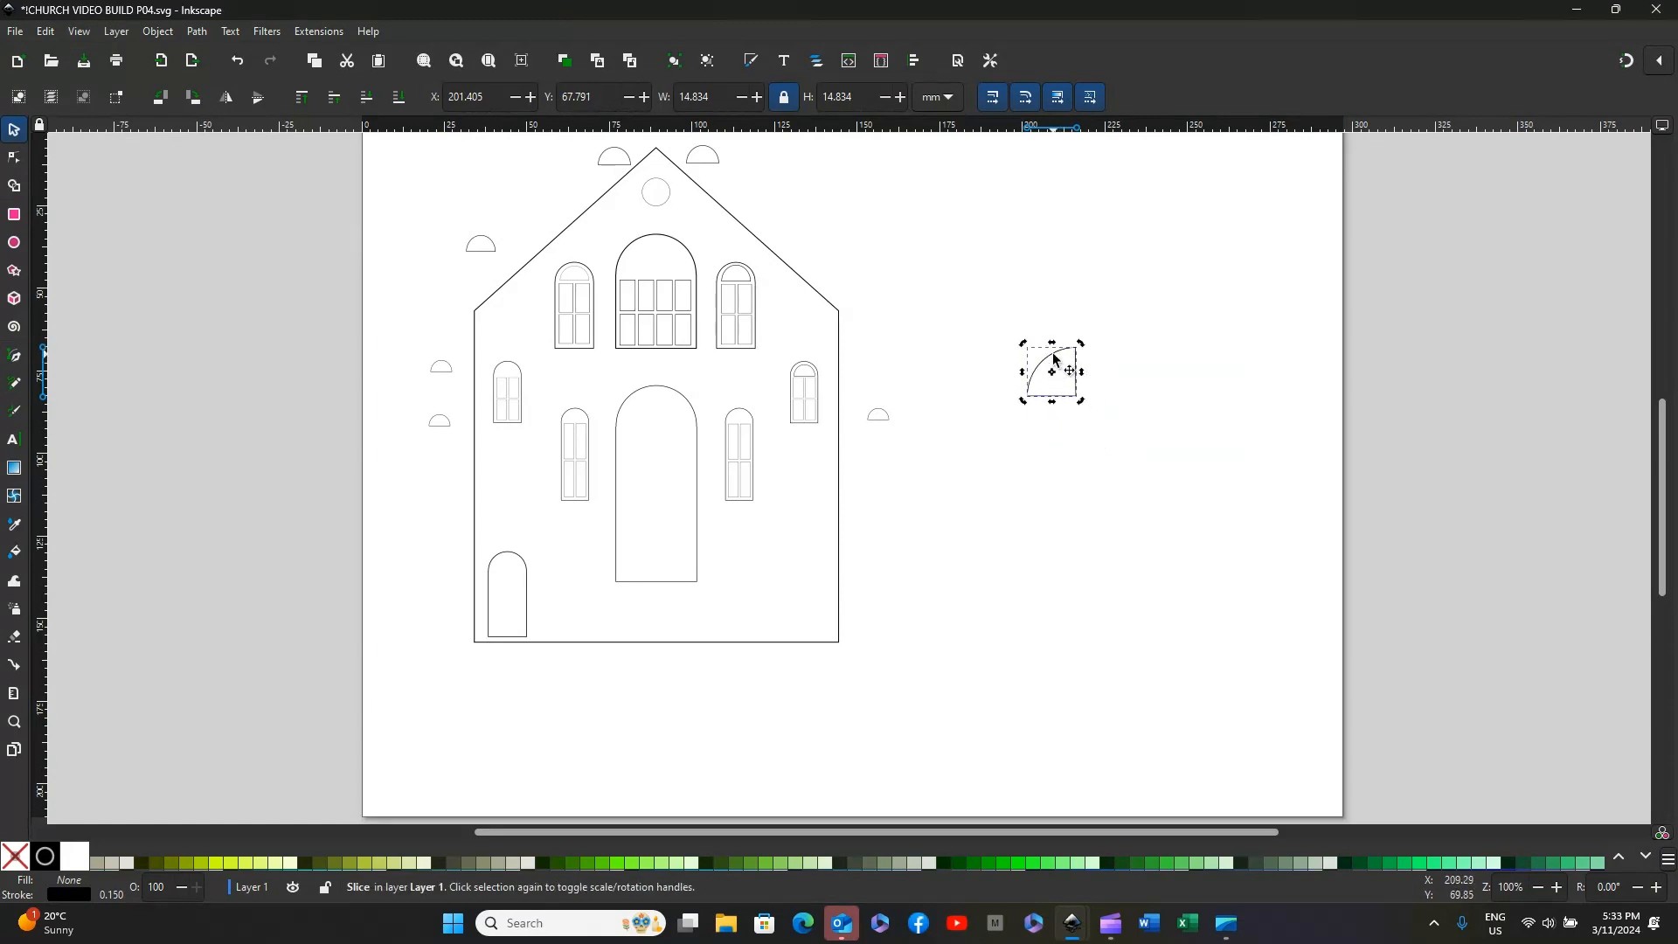
pyautogui.moveTo(1063, 366); pyautogui.dragTo(1138, 359)
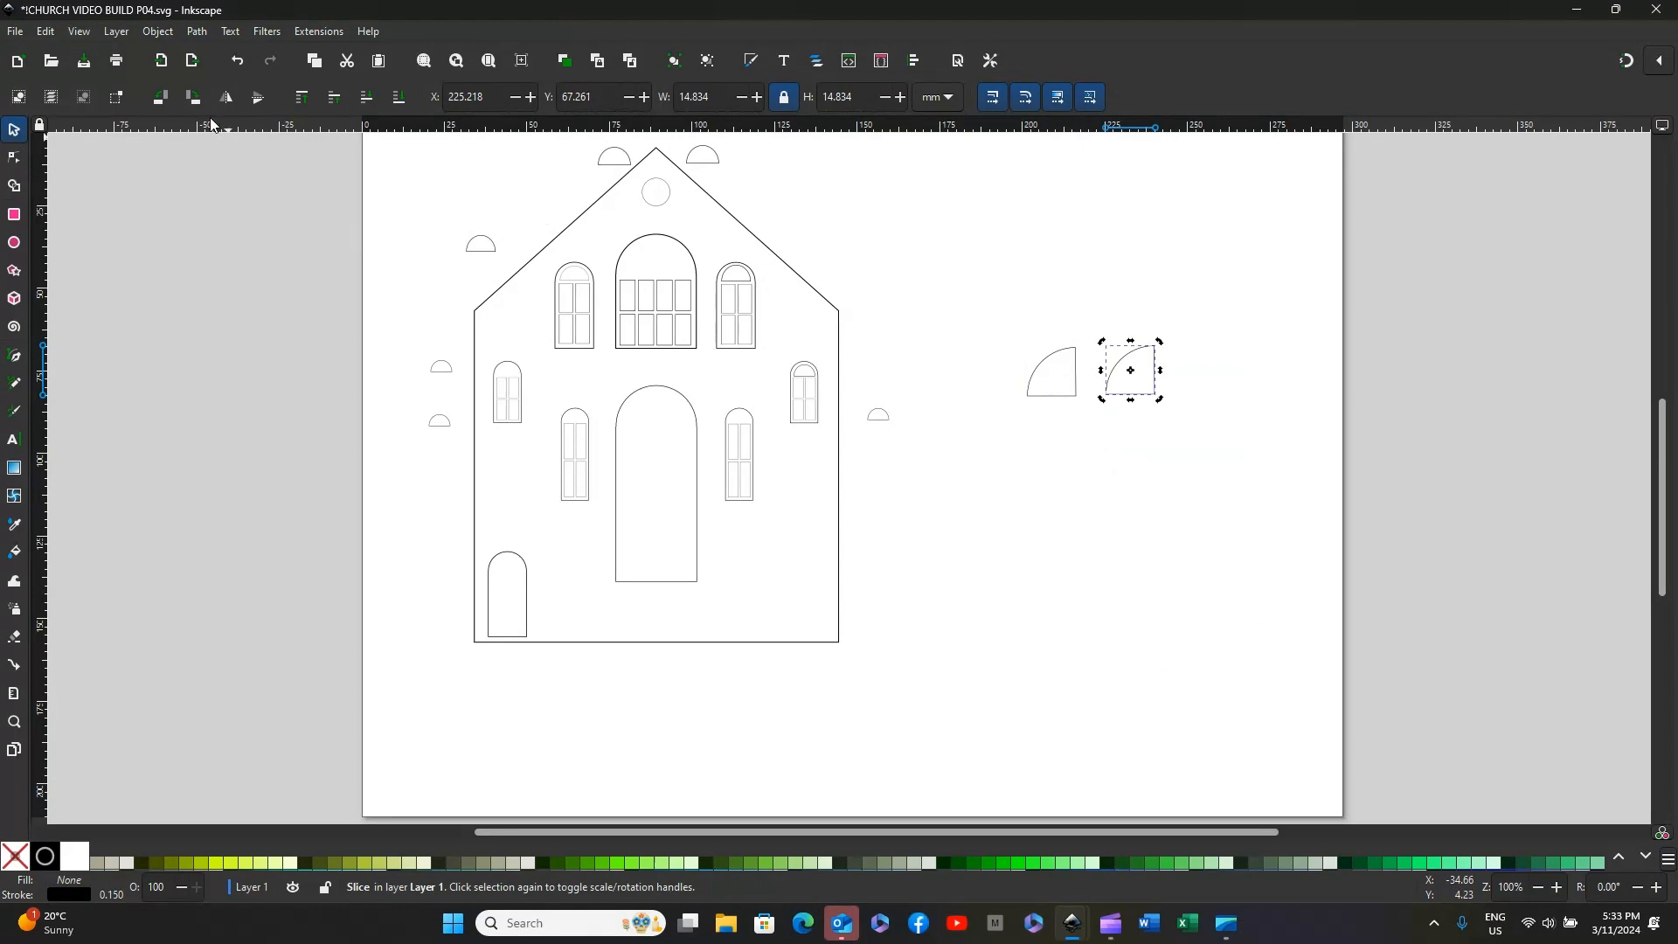
pyautogui.click(194, 95)
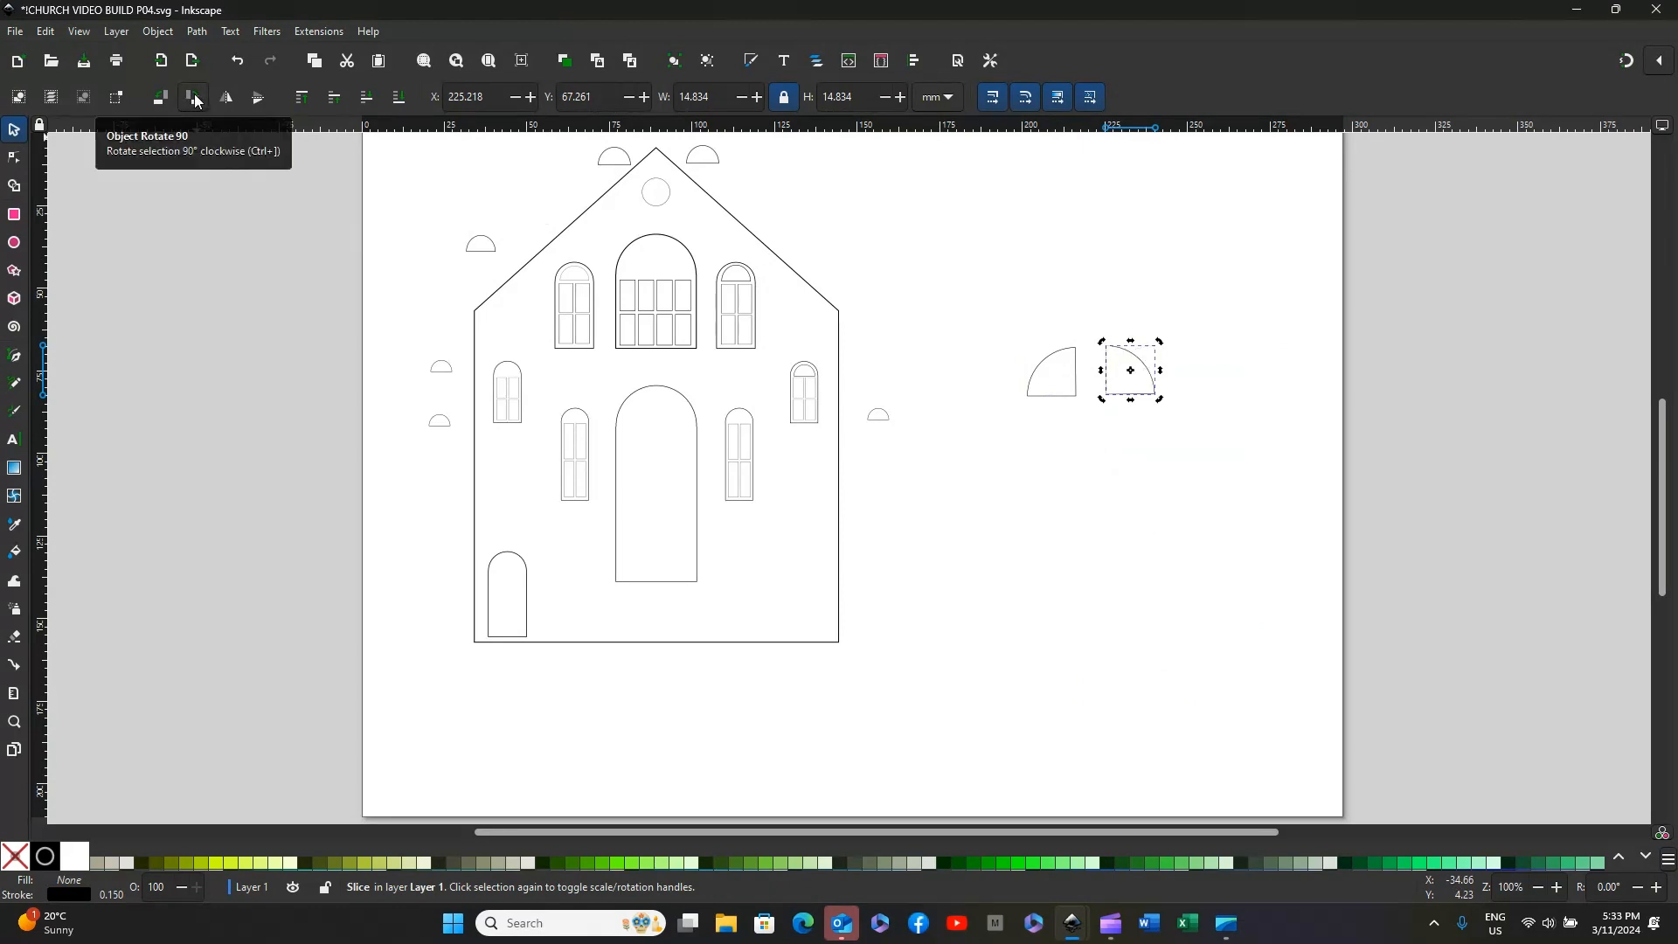
pyautogui.click(1040, 461)
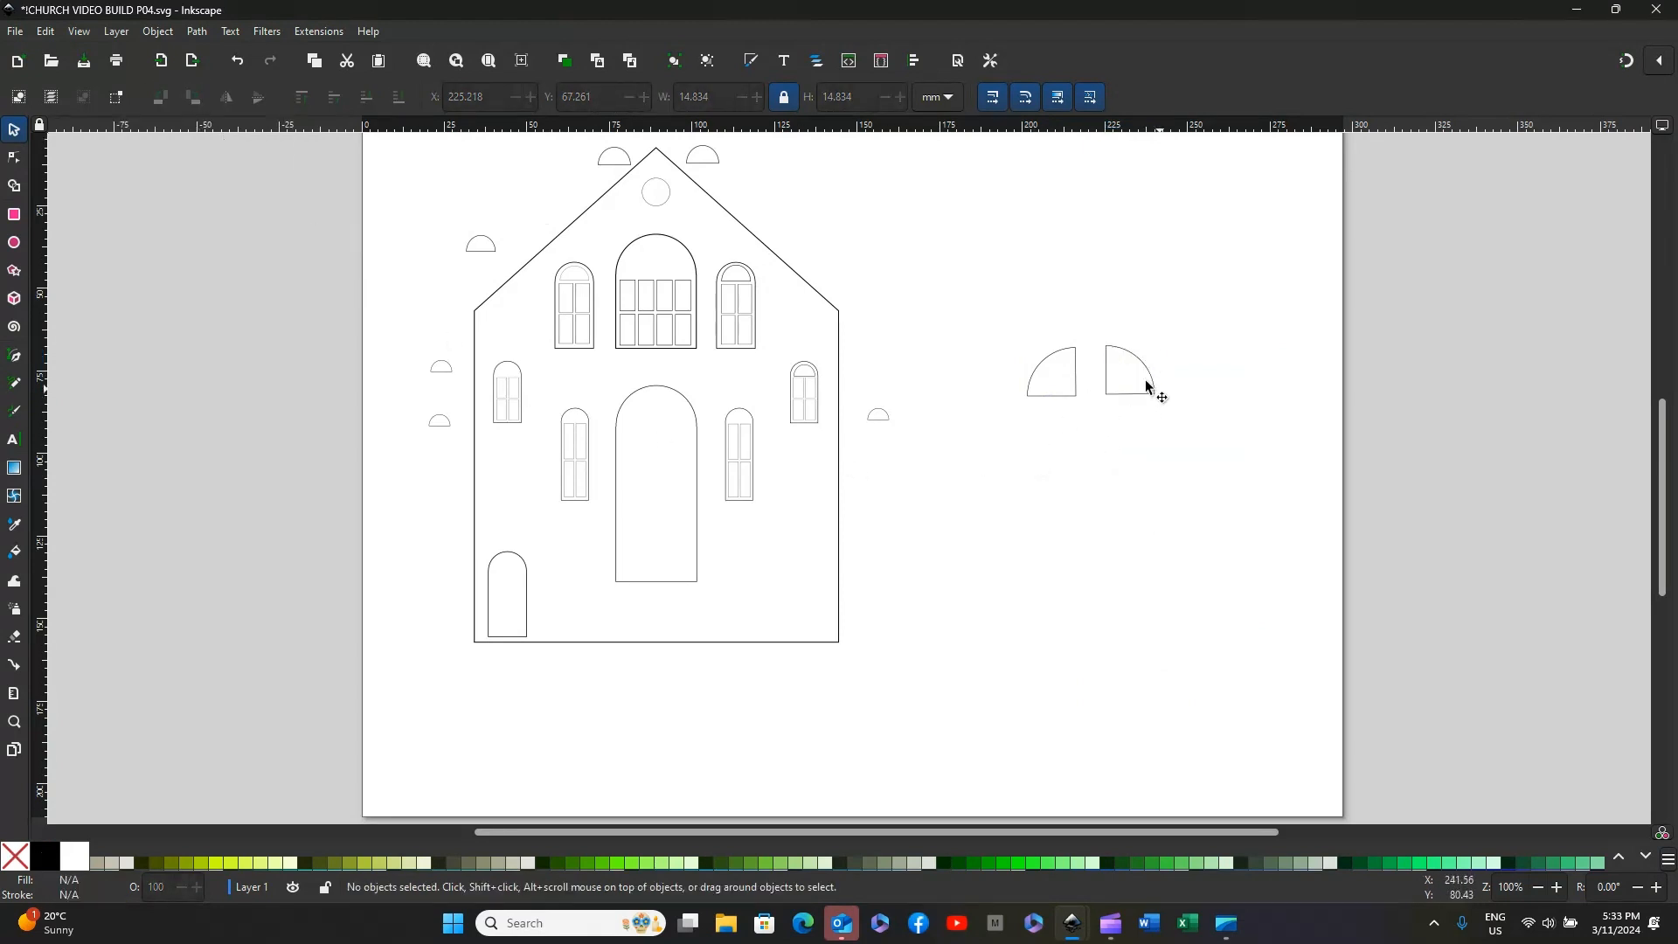
# Step: Move the rotated slice next to the original, leaving a narrow gap between their straight edges, and group the two slices
pyautogui.moveTo(1129, 358); pyautogui.dragTo(1104, 361)
pyautogui.click(989, 409)
pyautogui.moveTo(989, 312); pyautogui.dragTo(1173, 469)
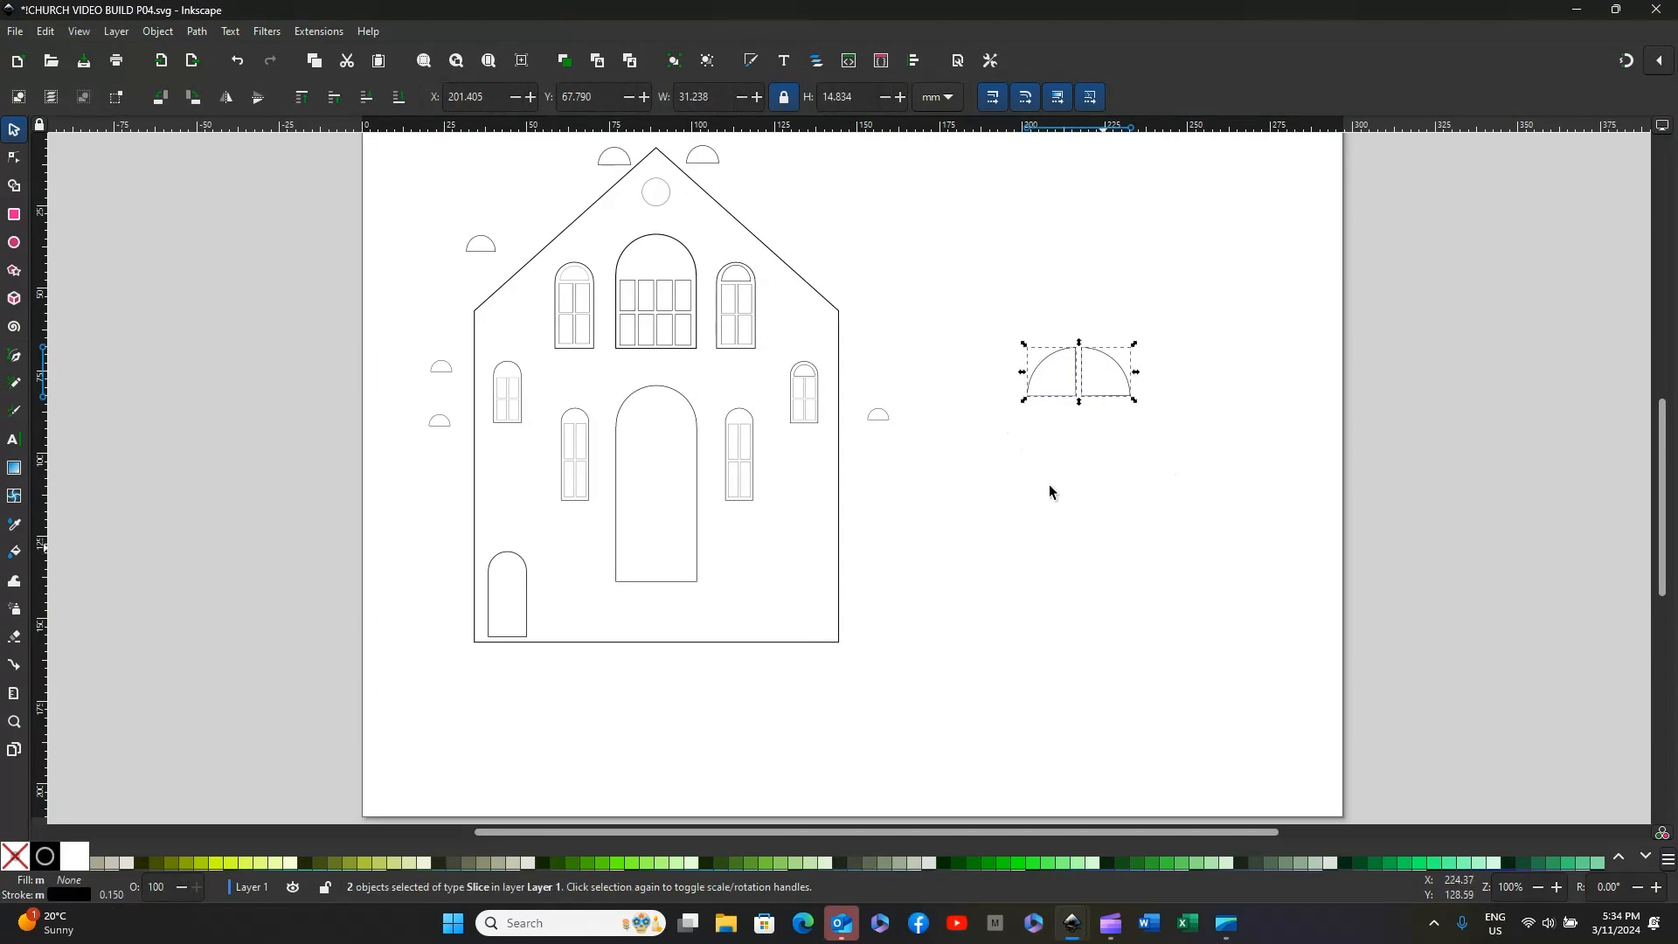
pyautogui.click(158, 31)
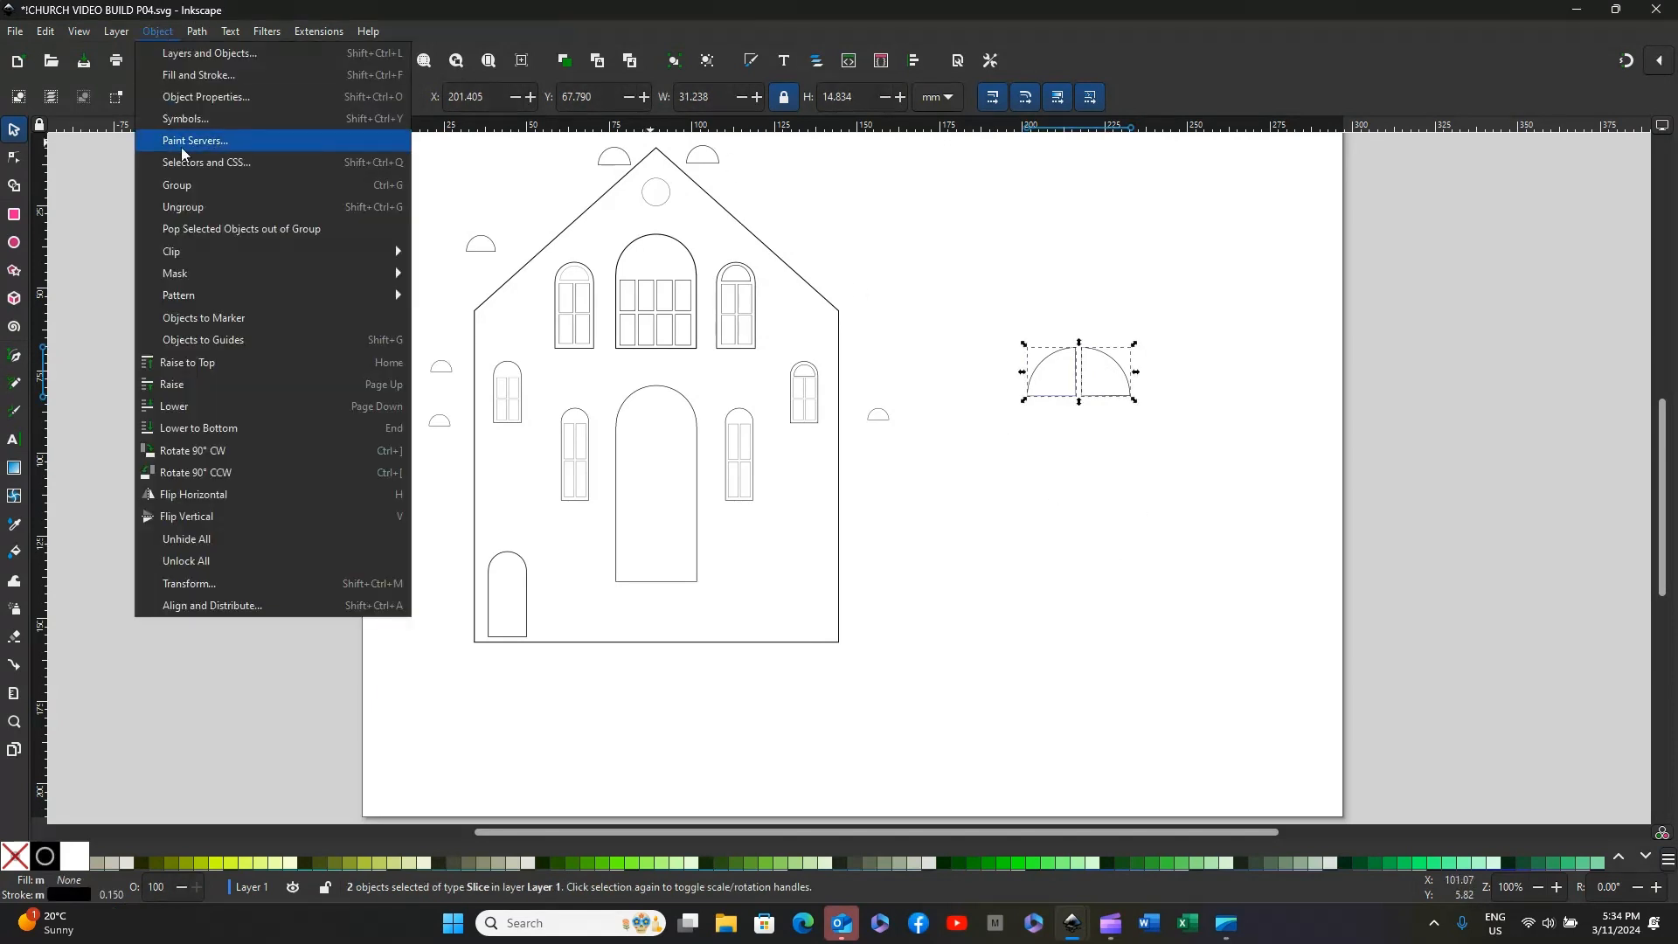
pyautogui.click(172, 184)
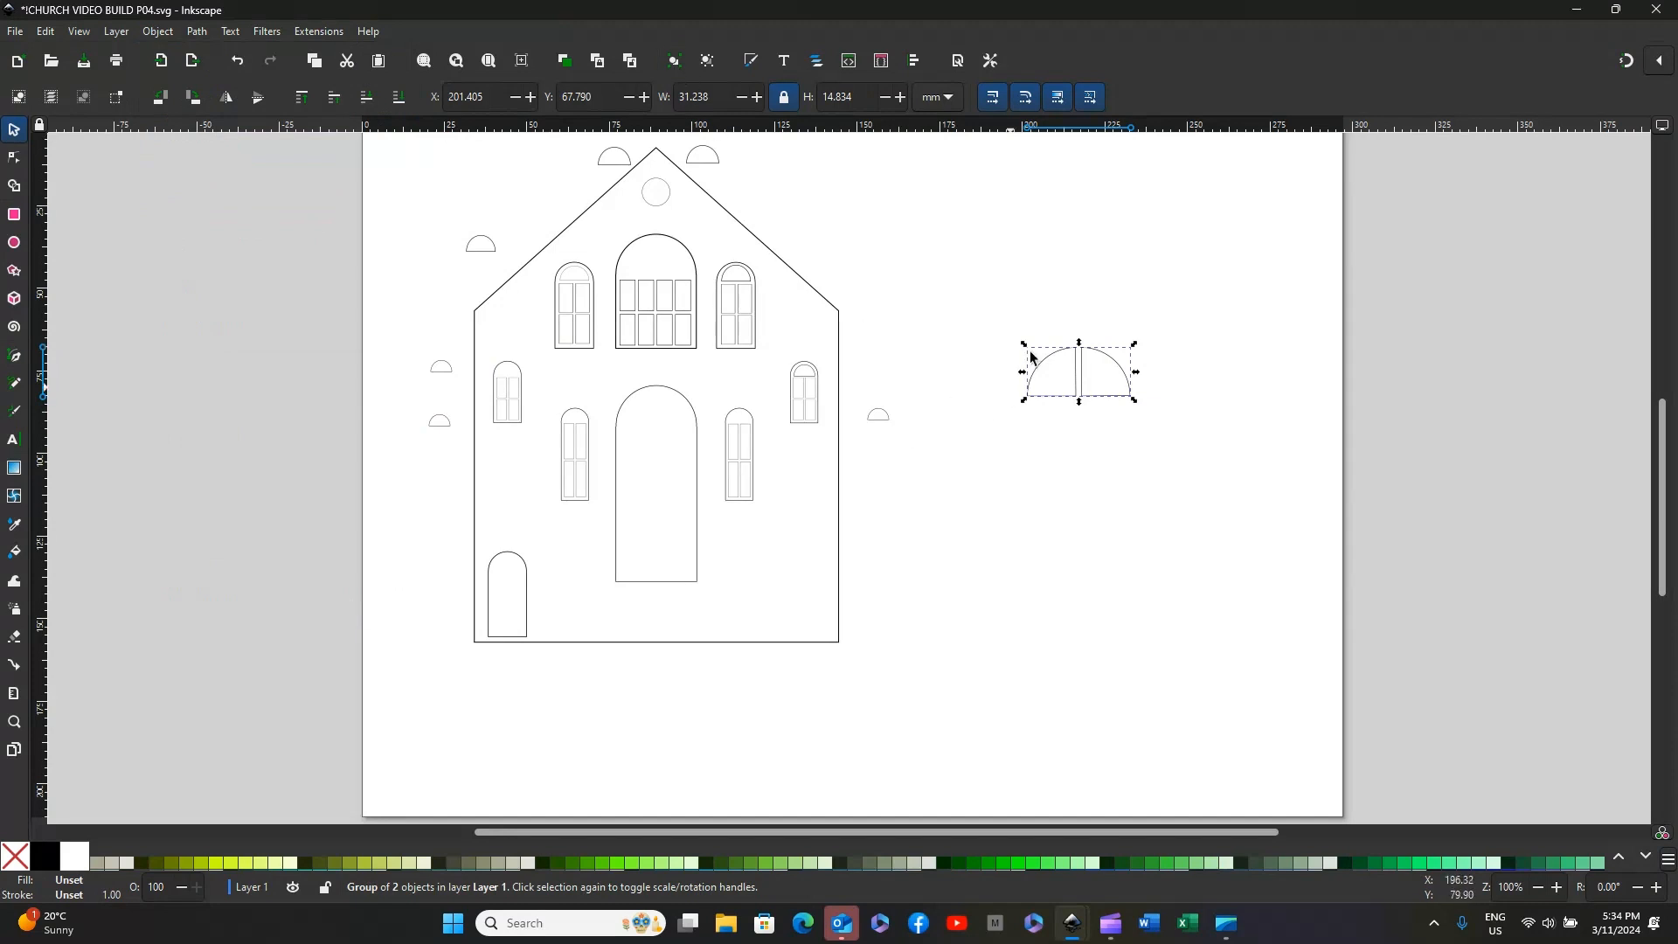
# Step: Scale the grouped quarter-circle pair proportionally to 22.6 mm wide and move it into the arch of the church's large central doorway
pyautogui.moveTo(1055, 348); pyautogui.dragTo(1093, 363)
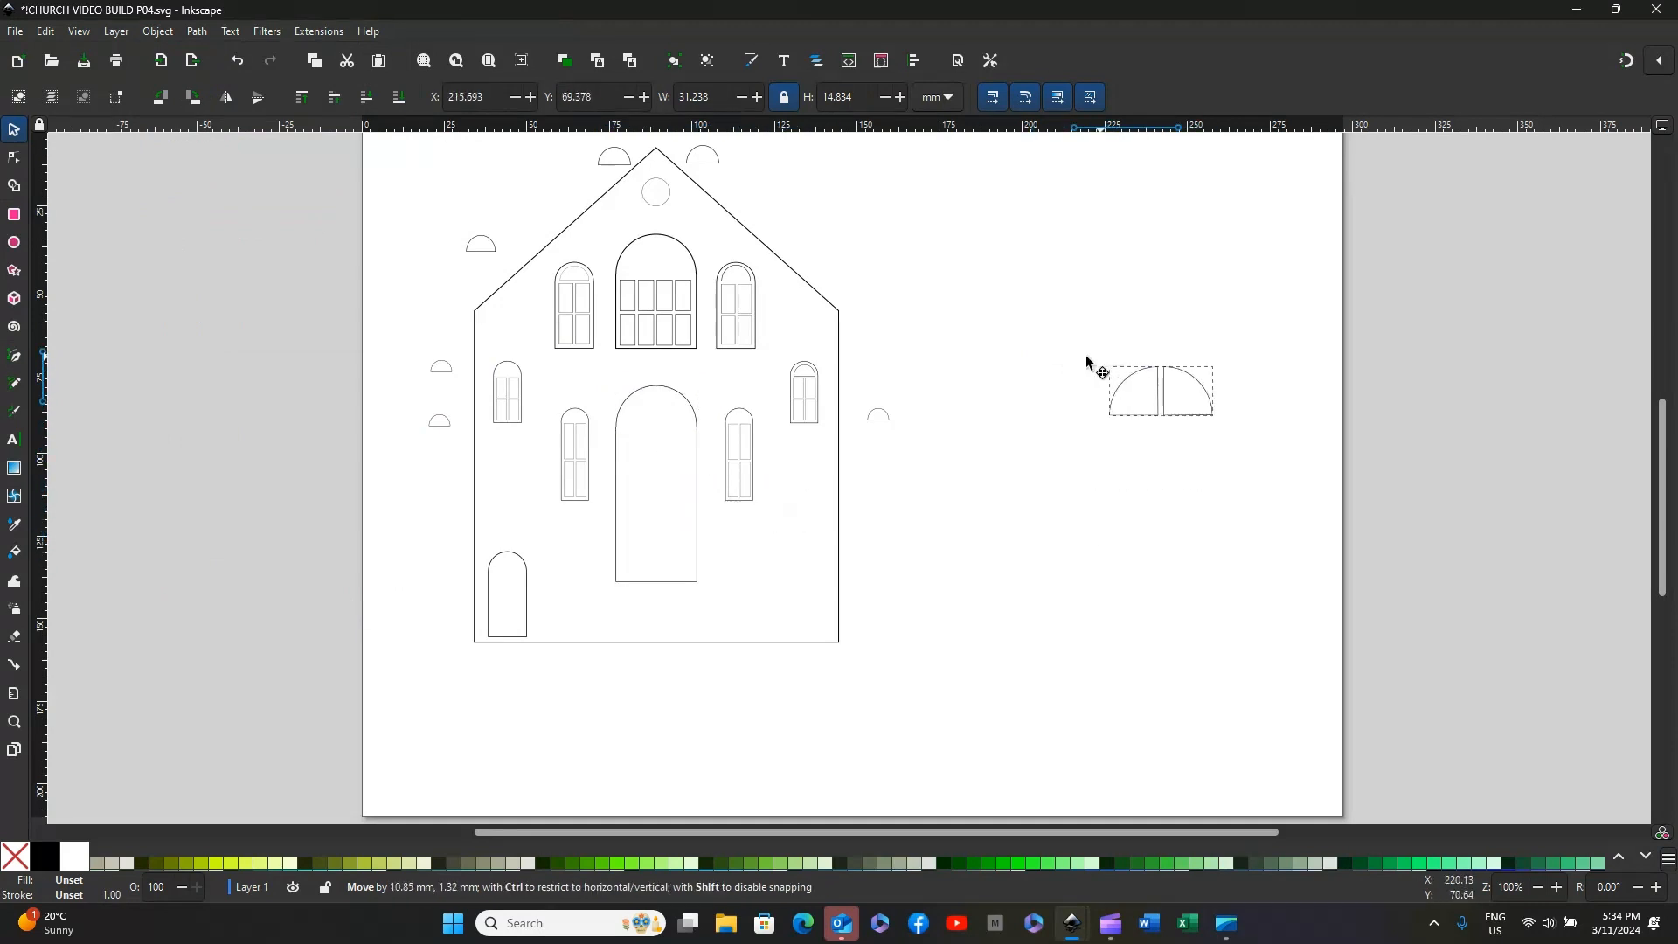
pyautogui.press('Escape')
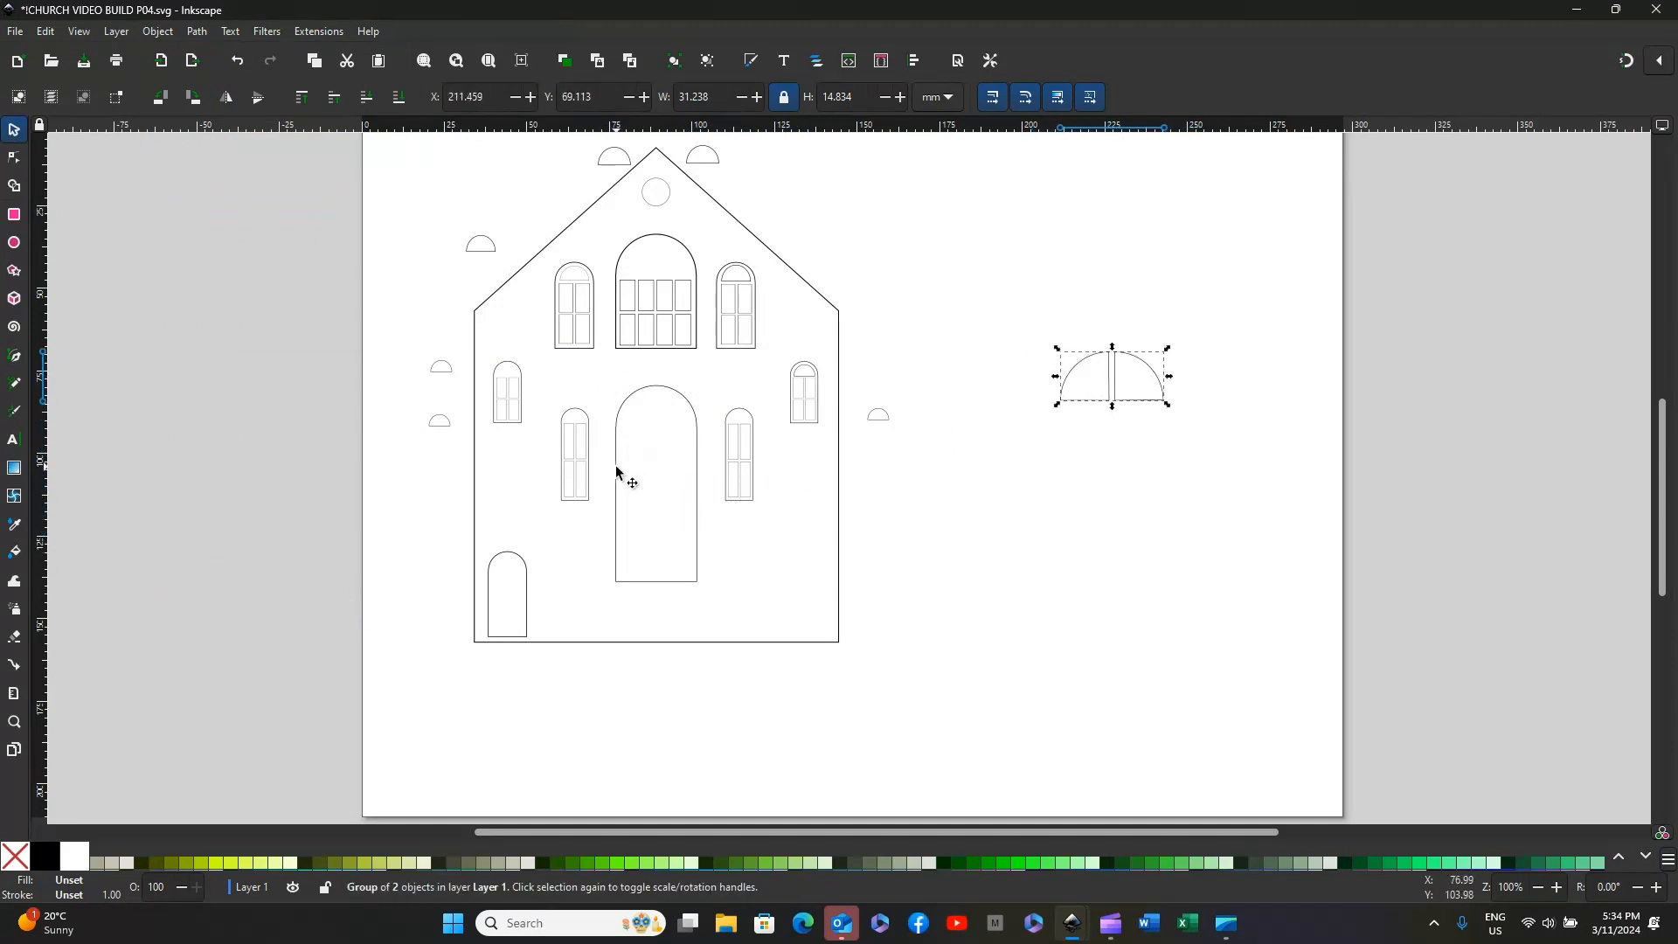
pyautogui.click(617, 472)
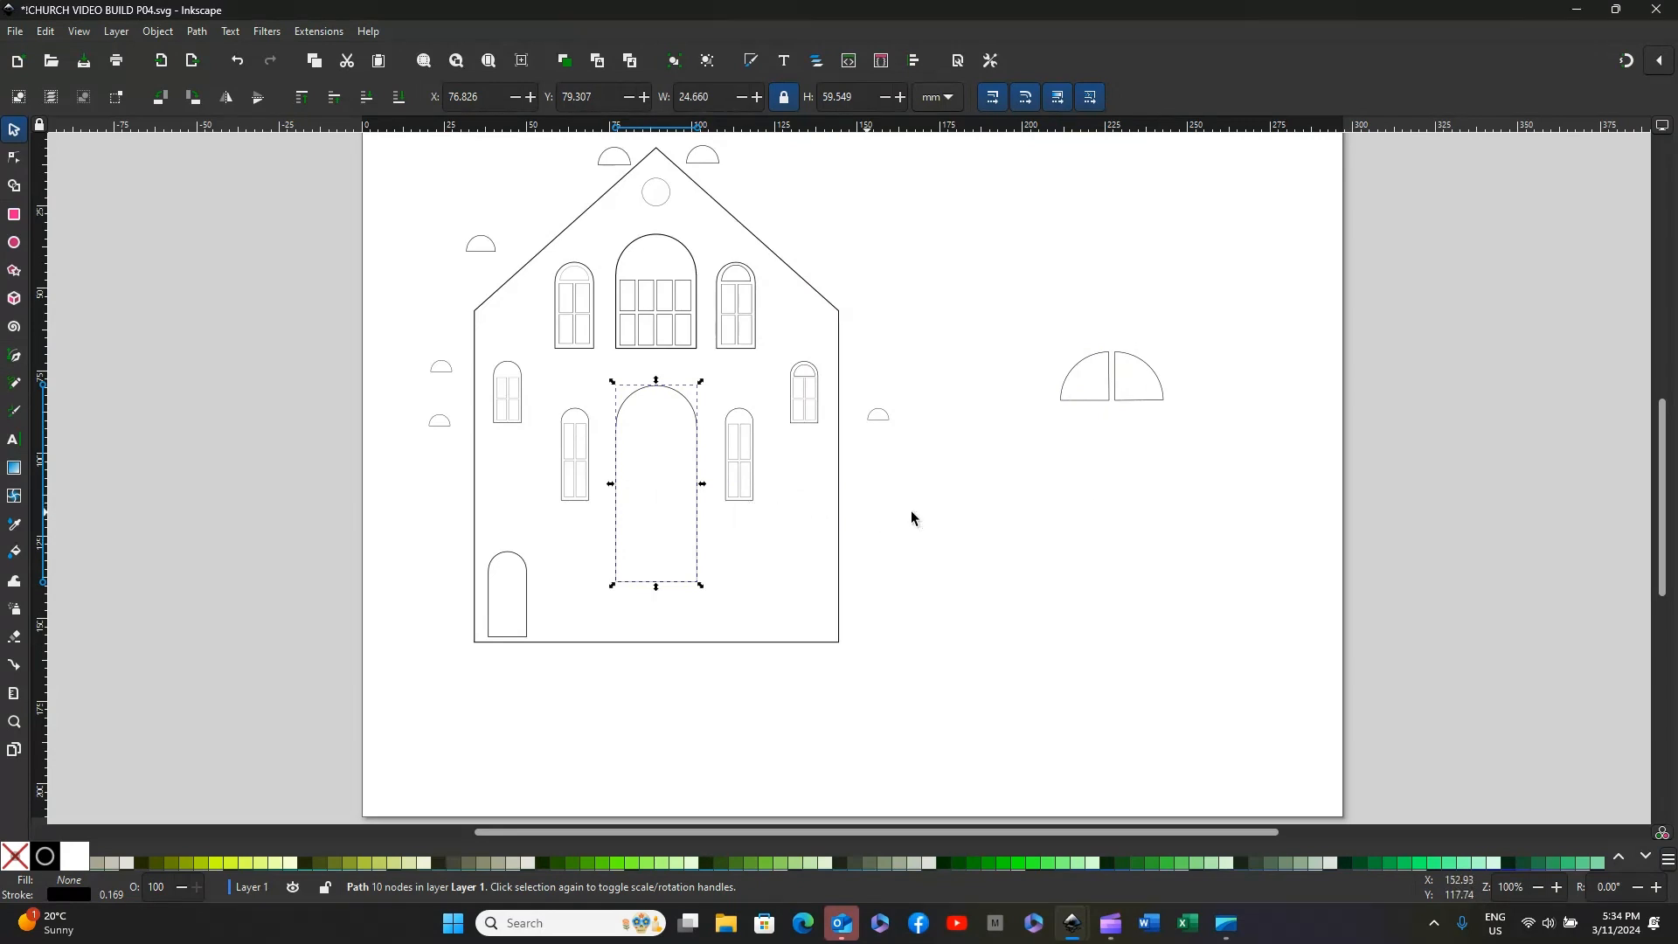
pyautogui.click(1101, 358)
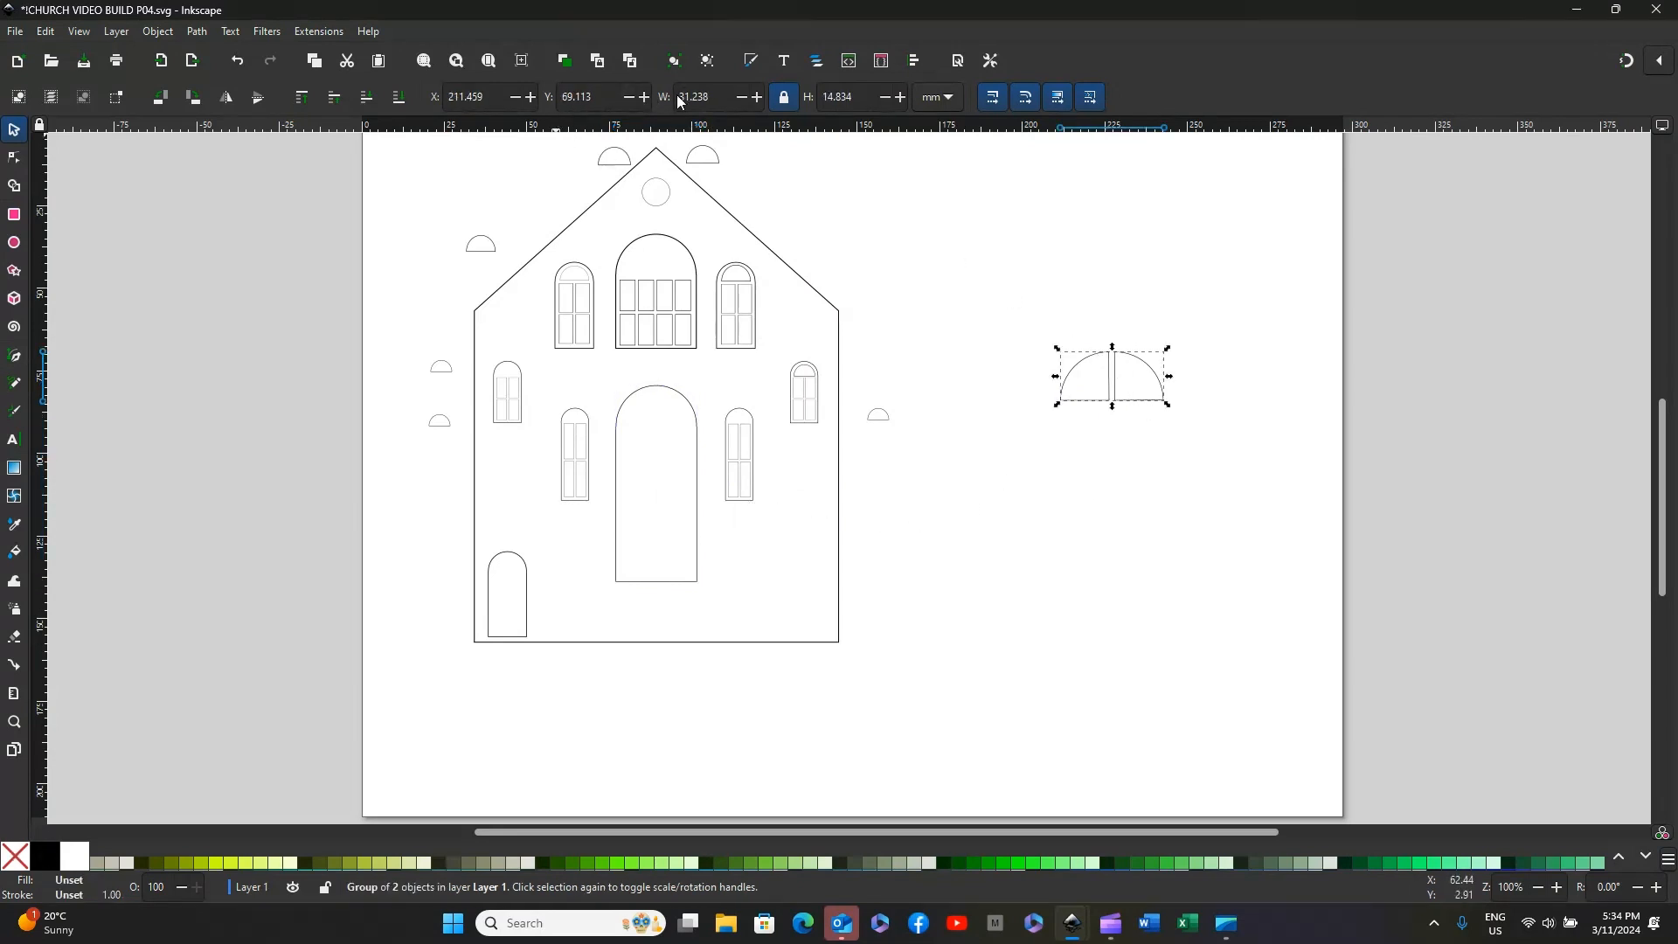
pyautogui.moveTo(681, 98); pyautogui.dragTo(719, 94)
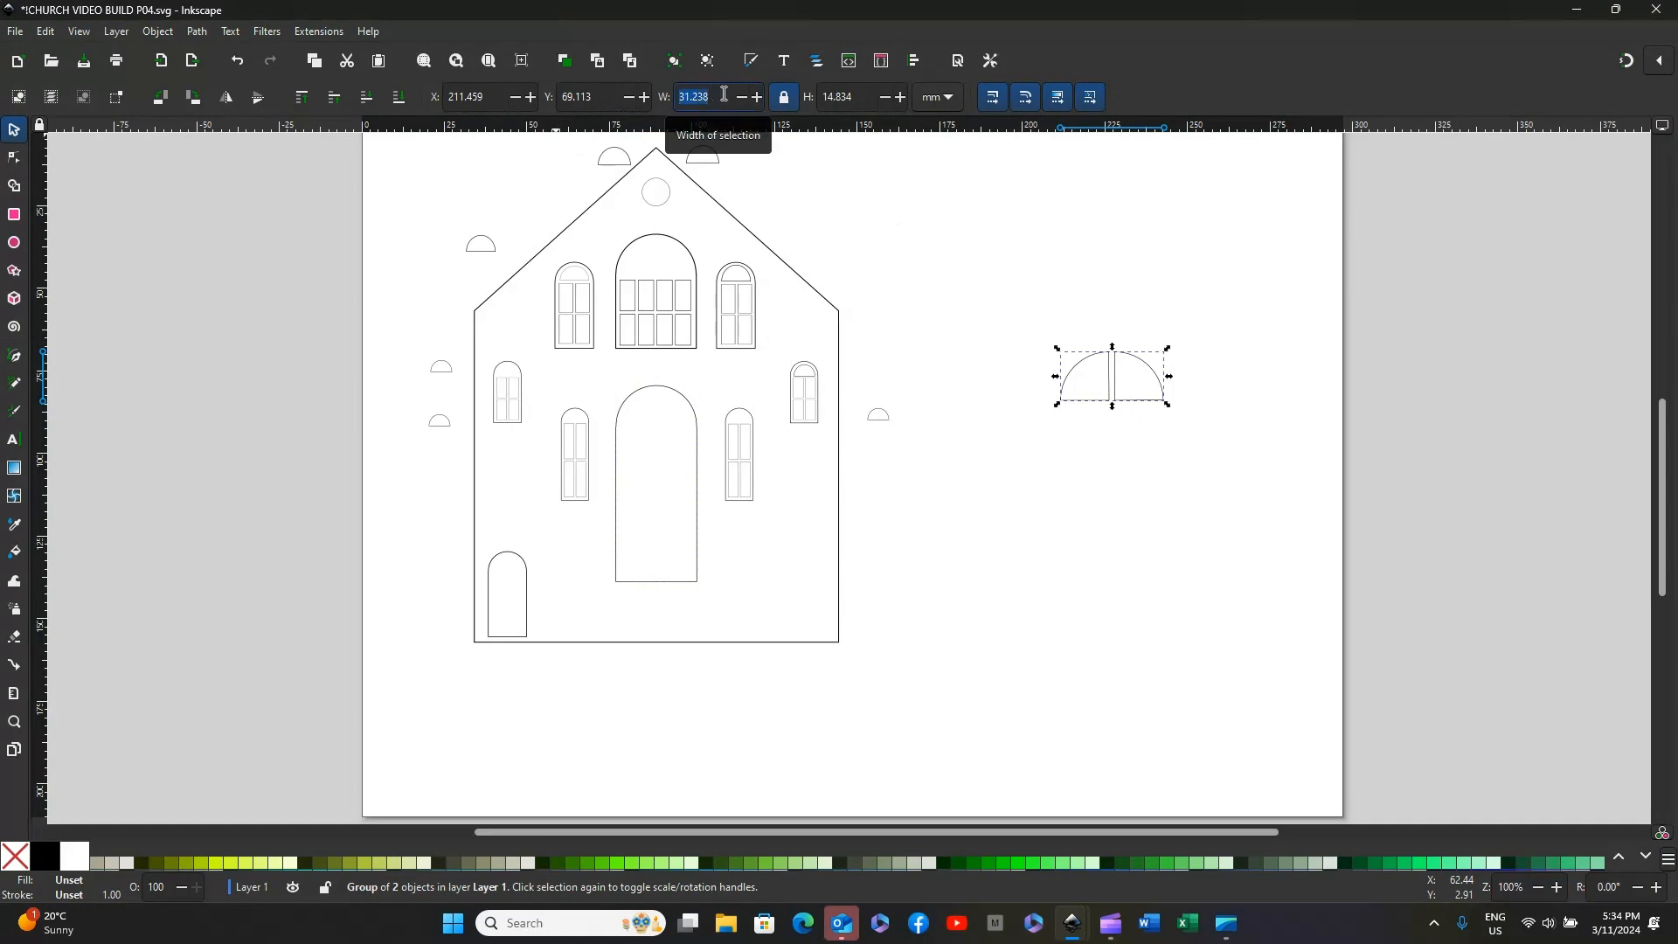
pyautogui.write('22.6')
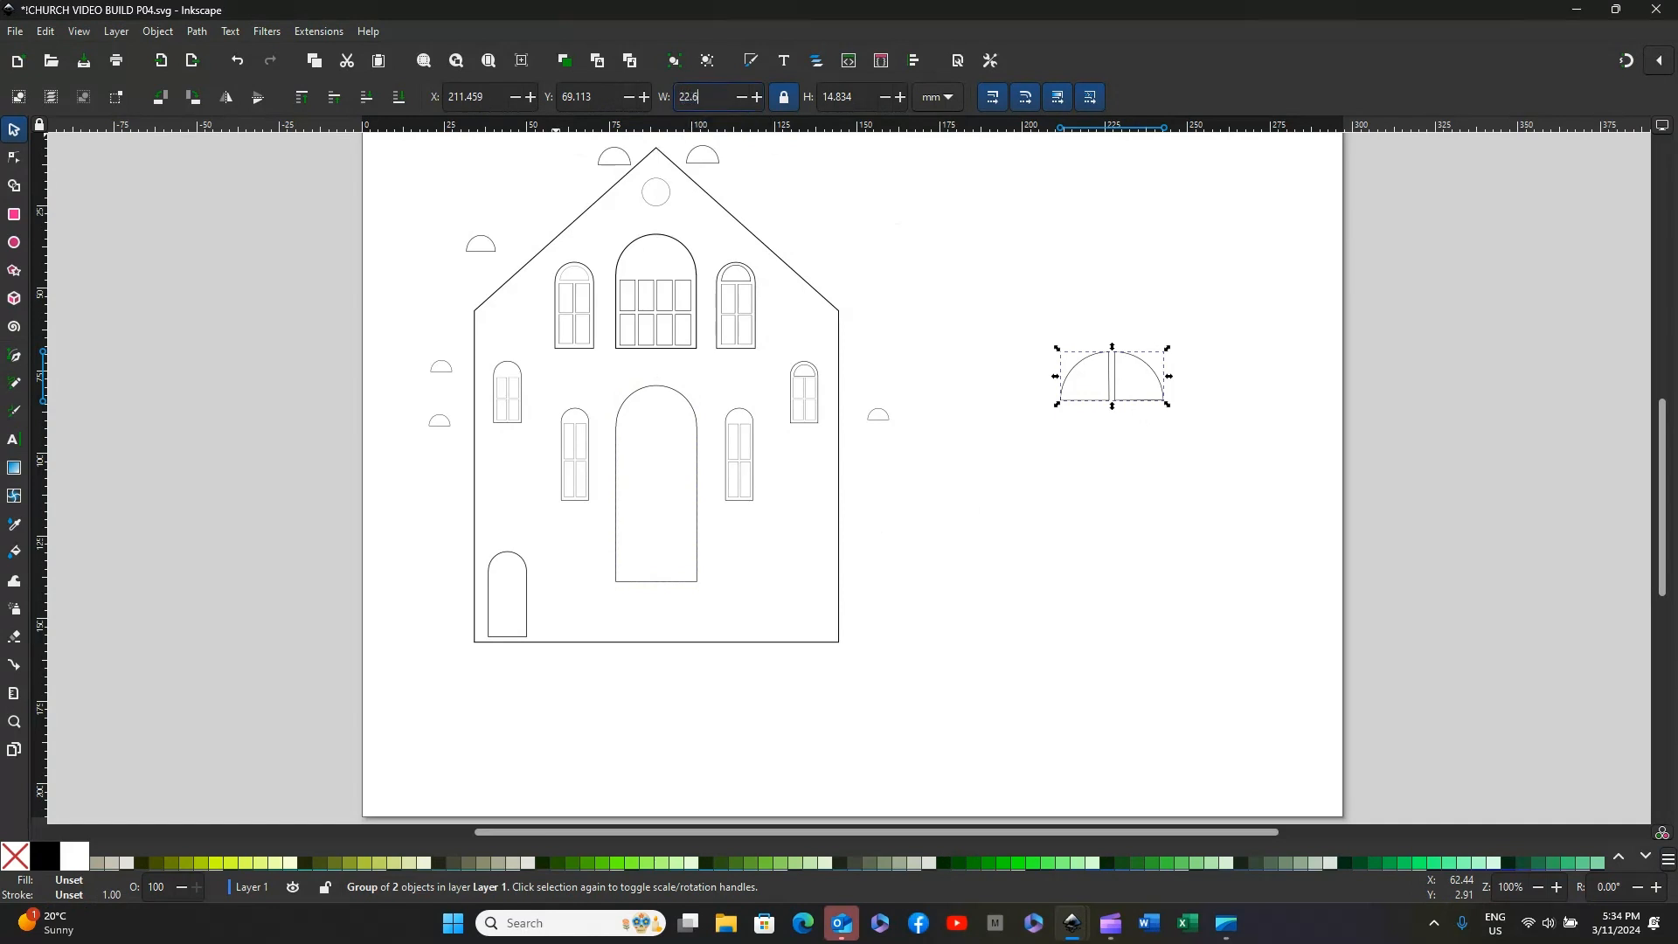
pyautogui.press('Return')
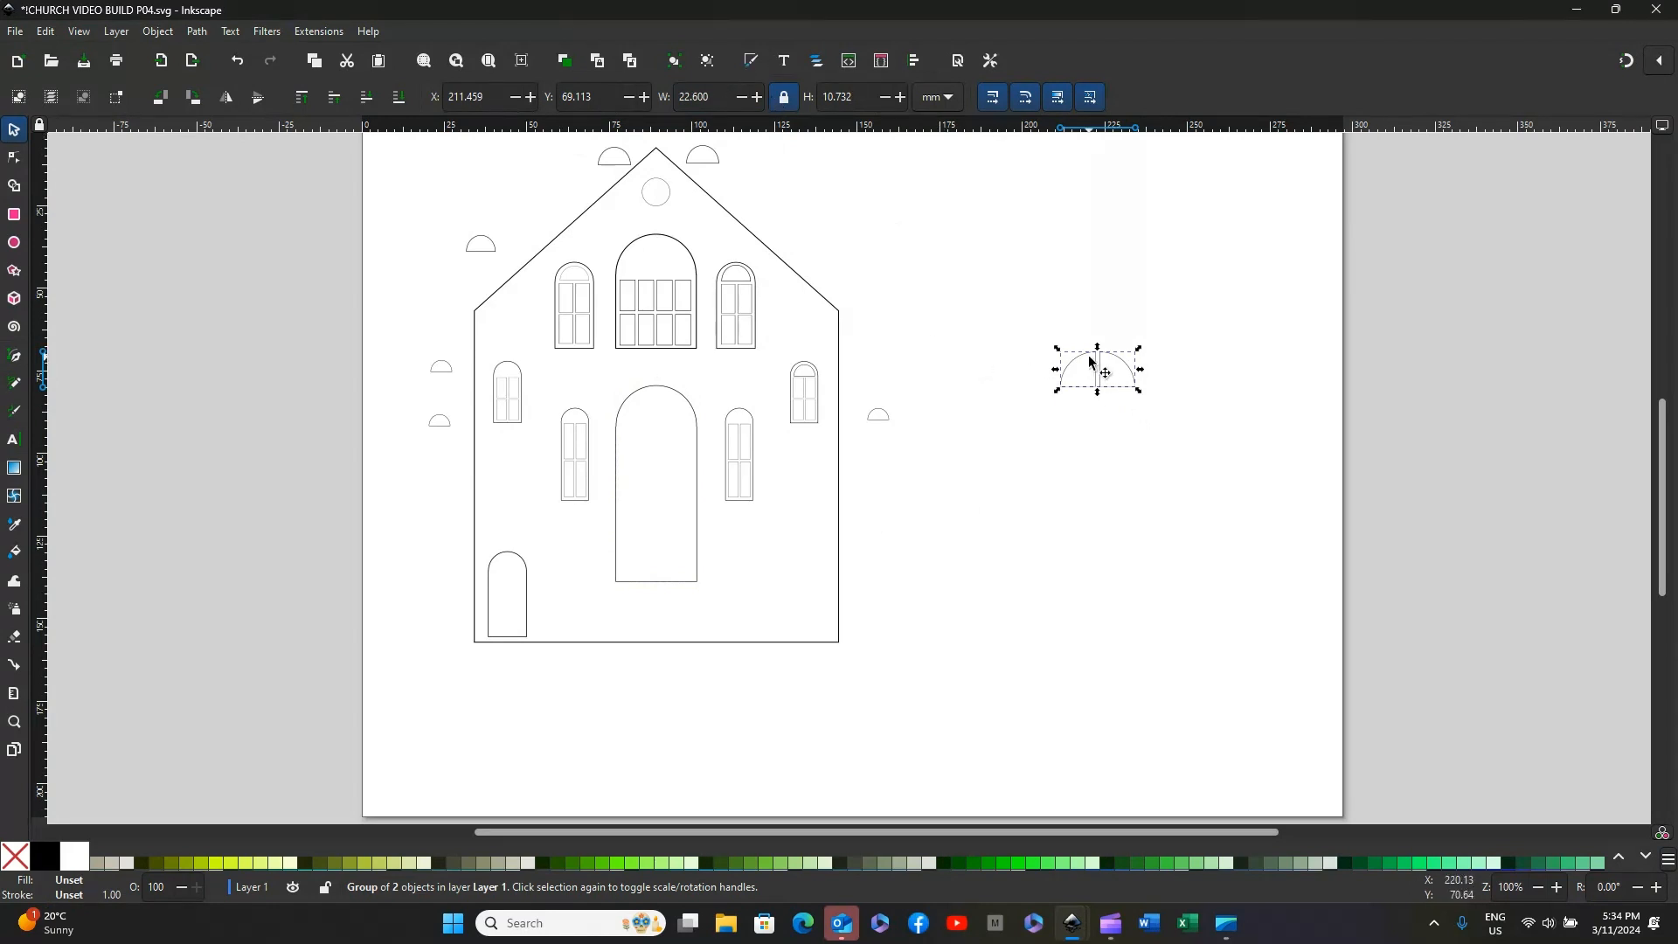
pyautogui.moveTo(1094, 364); pyautogui.dragTo(642, 392)
pyautogui.click(1041, 650)
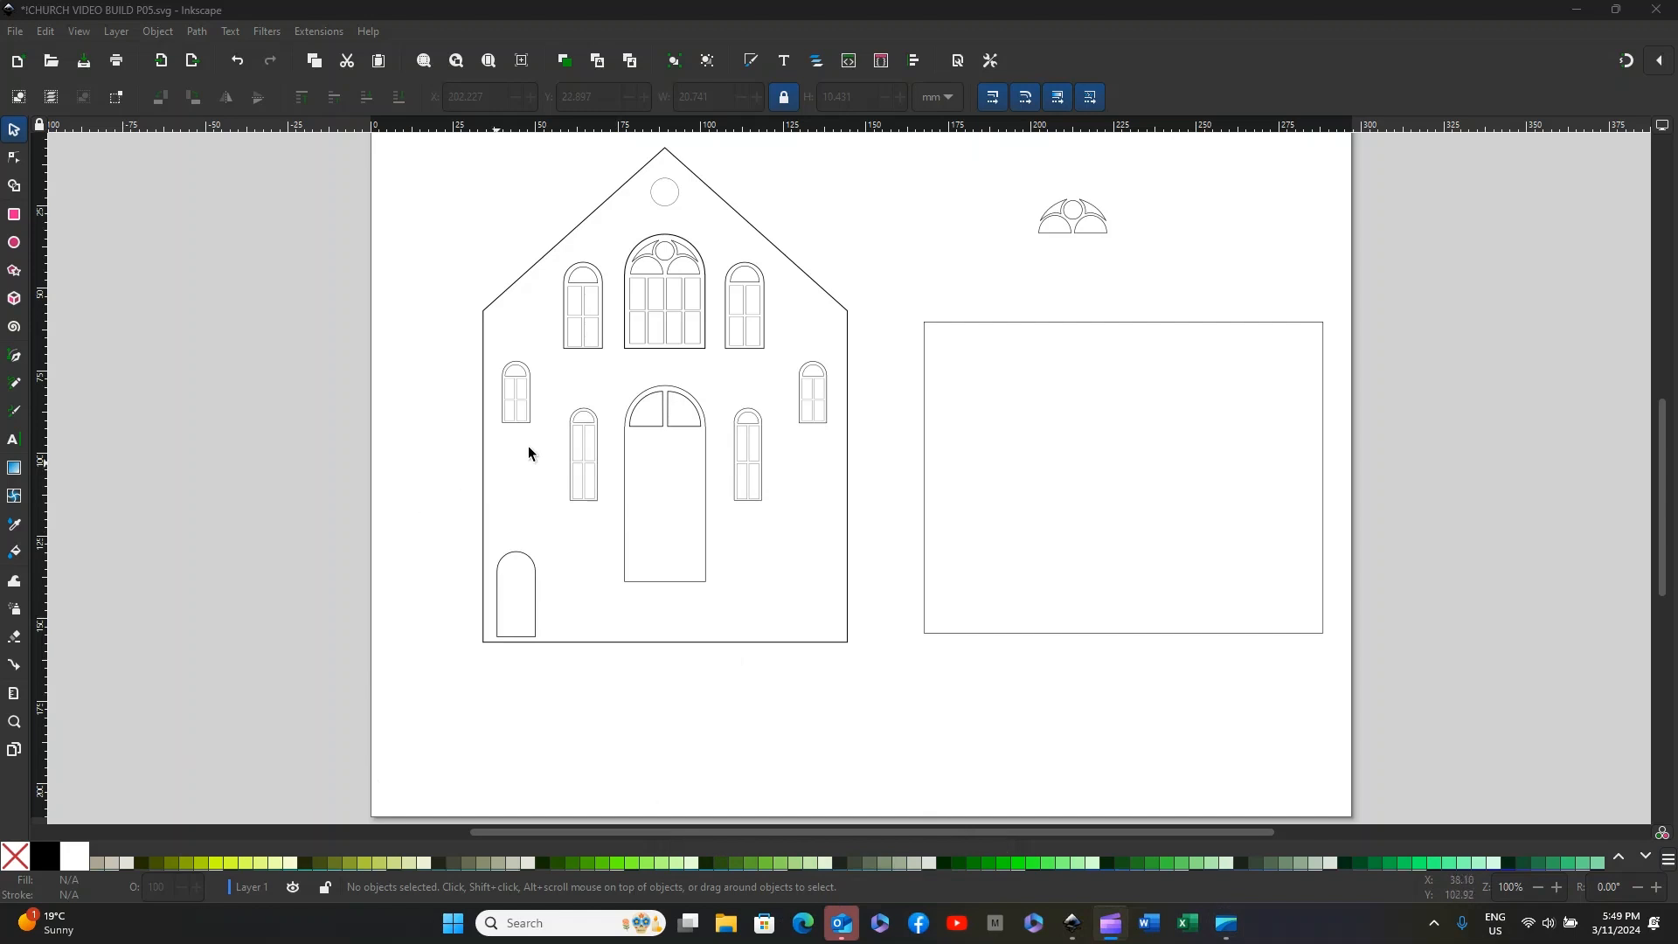
# Step: Move the church front outline off the page beside the window frames, and move the large rectangle so it surrounds all the frames
pyautogui.click(1046, 231)
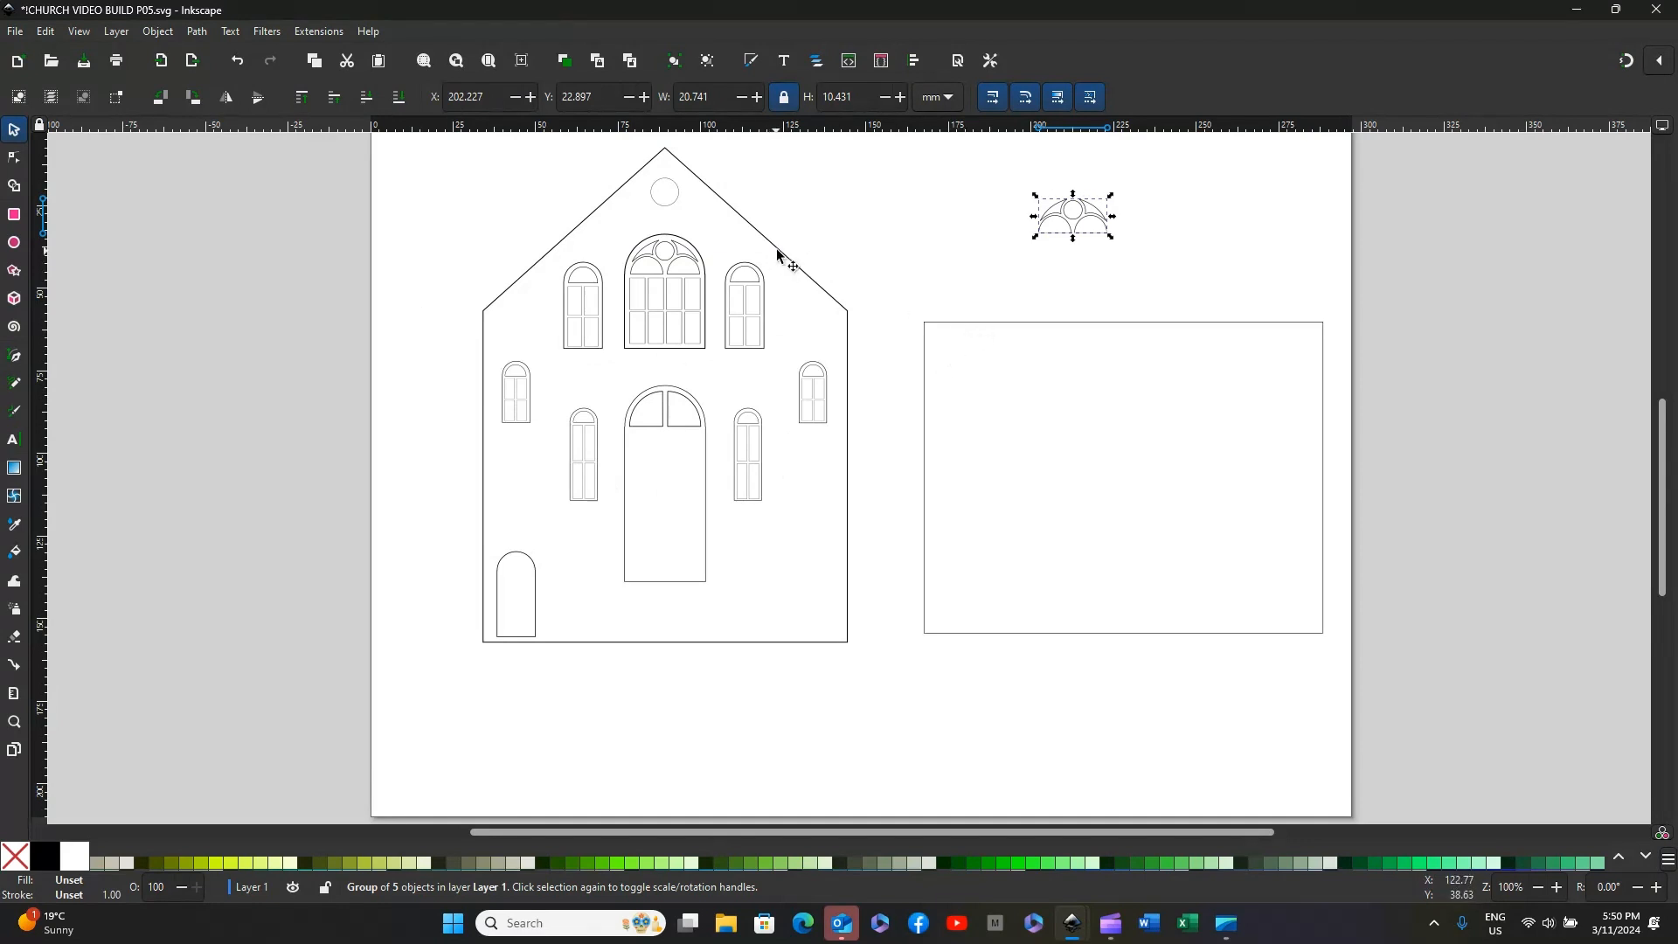
pyautogui.moveTo(777, 259); pyautogui.dragTo(208, 385)
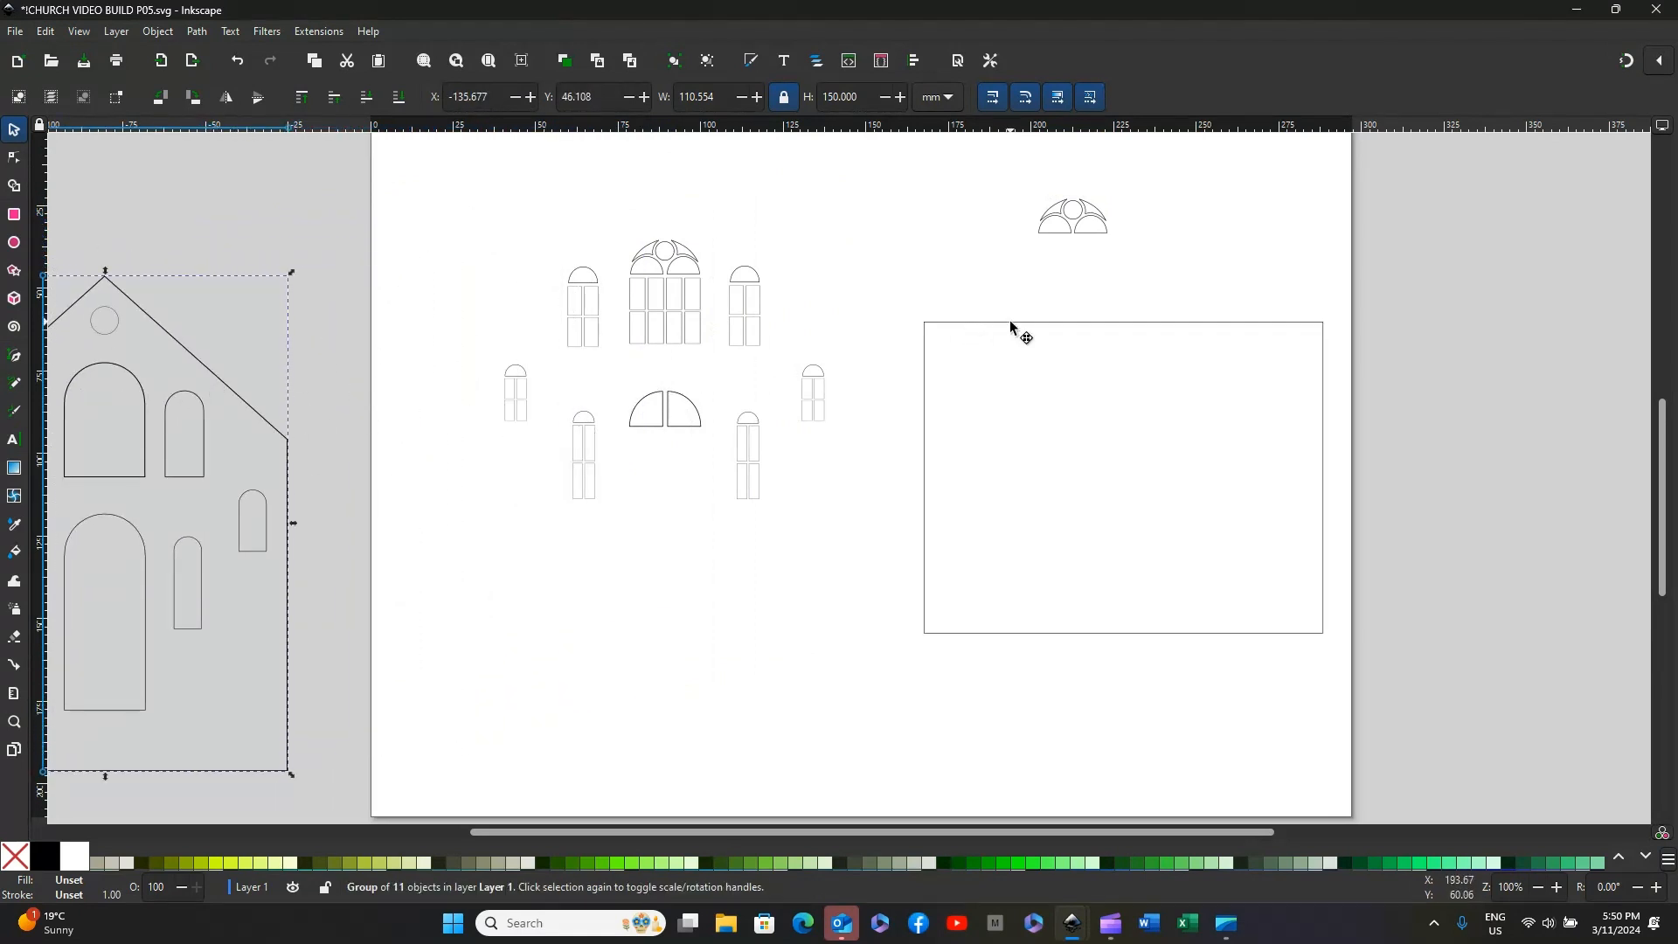
pyautogui.moveTo(1010, 321); pyautogui.dragTo(538, 224)
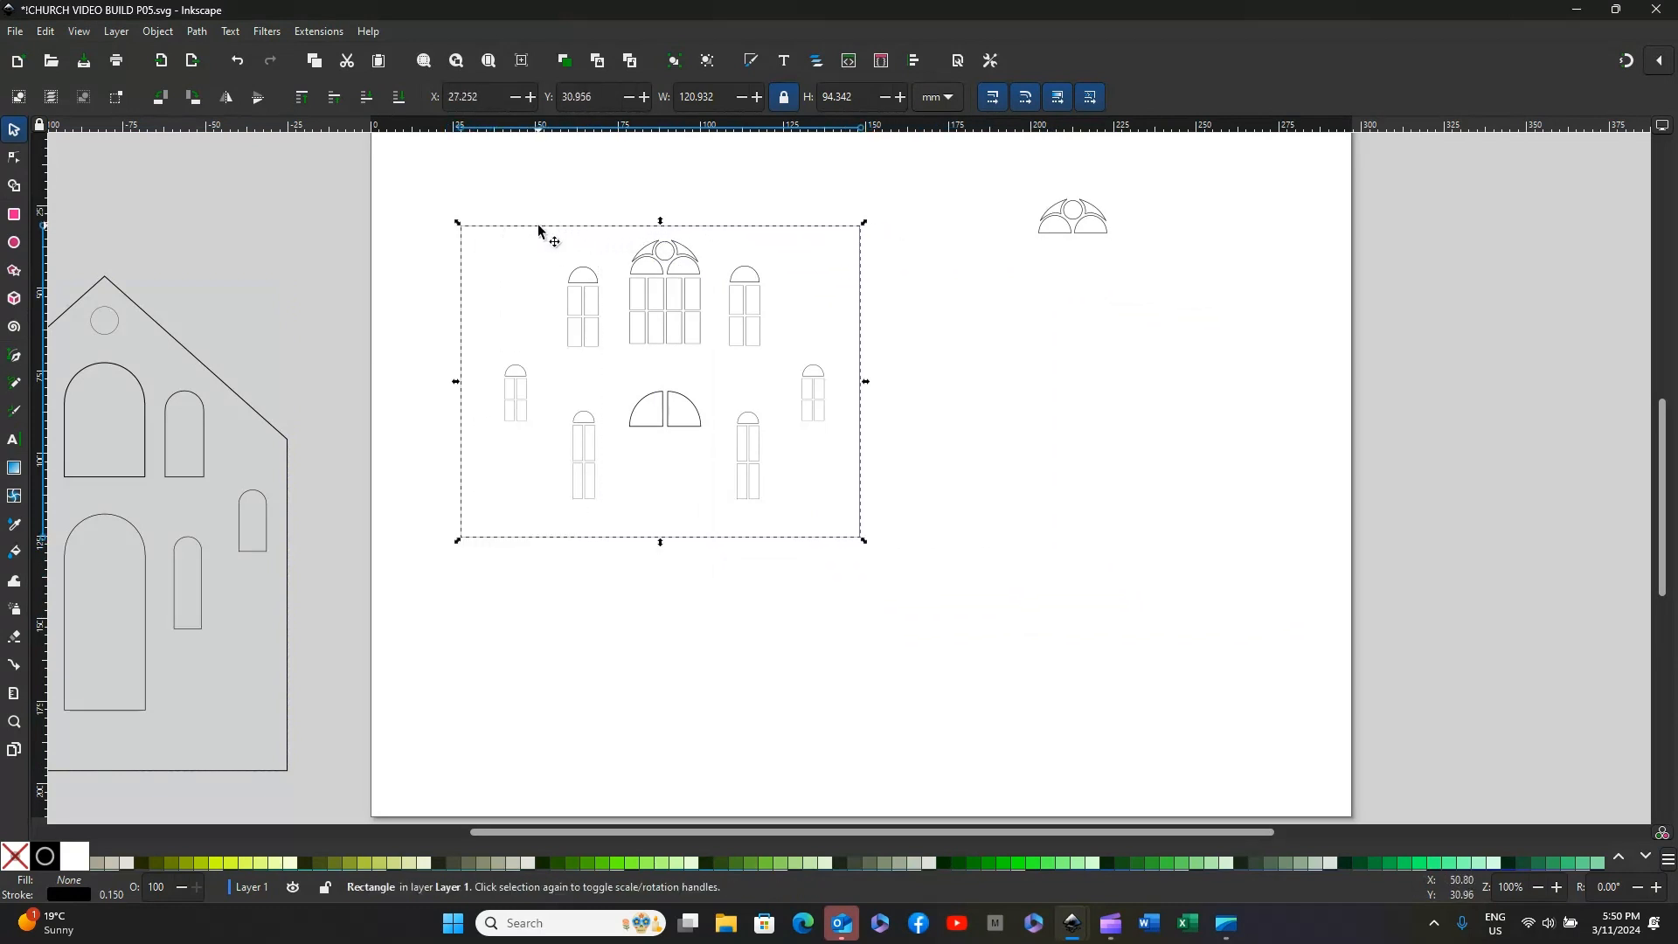
# Step: Group the large rectangle with all the window frames and arch panes inside it
pyautogui.click(422, 173)
pyautogui.moveTo(422, 173); pyautogui.dragTo(942, 582)
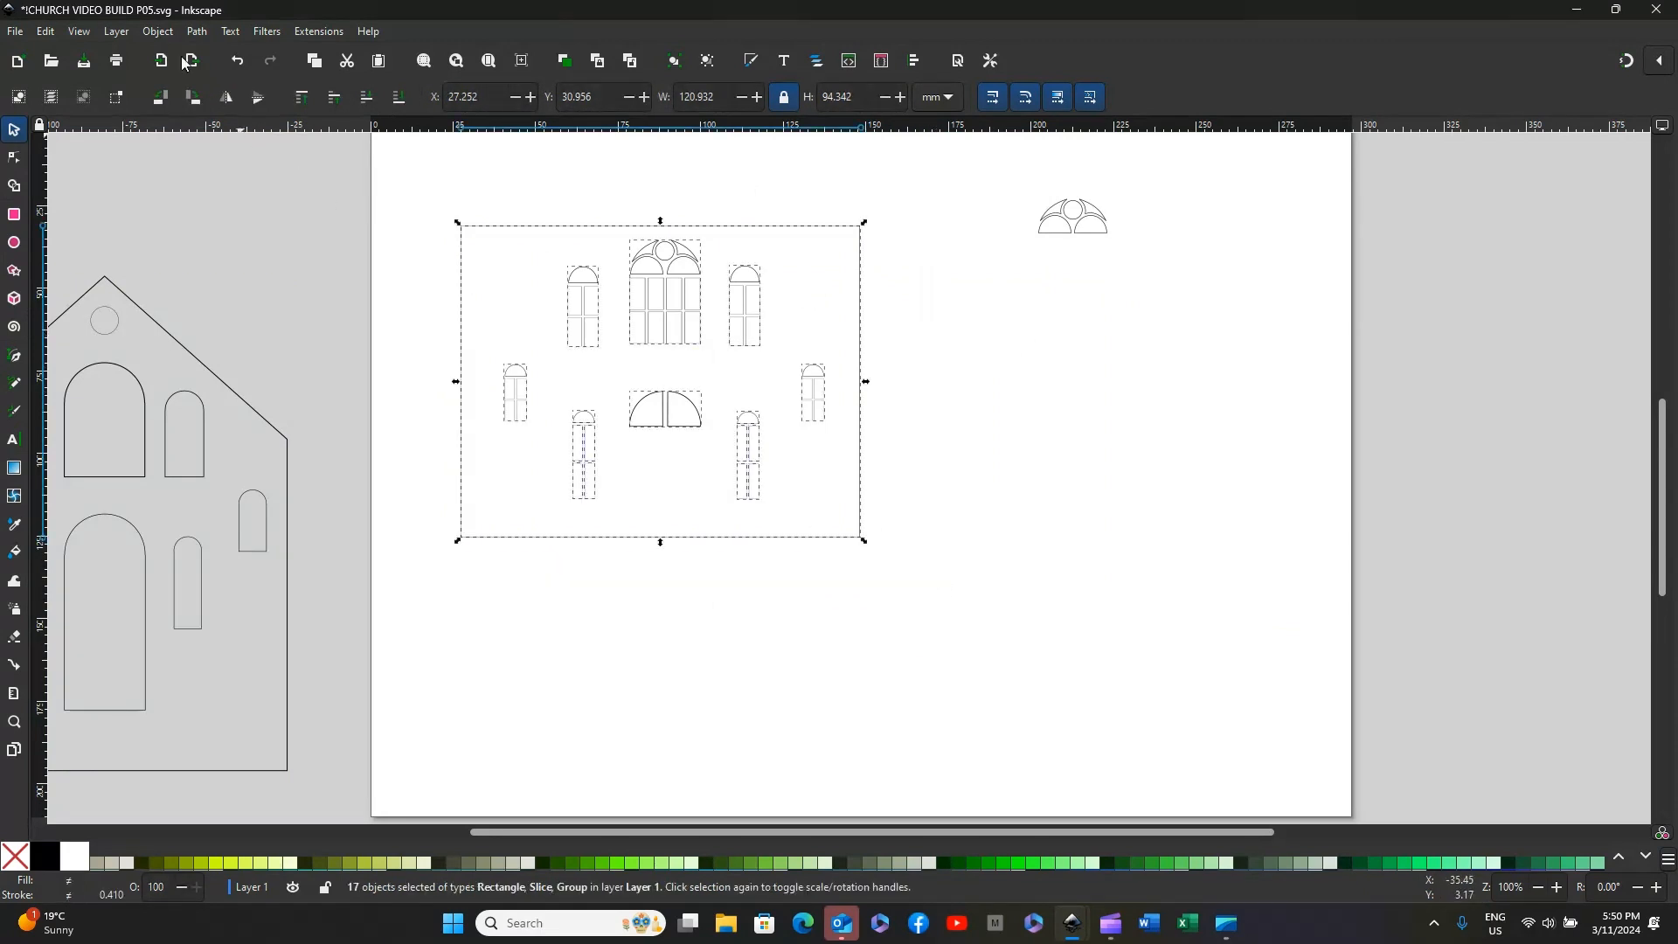
pyautogui.click(158, 31)
pyautogui.click(187, 189)
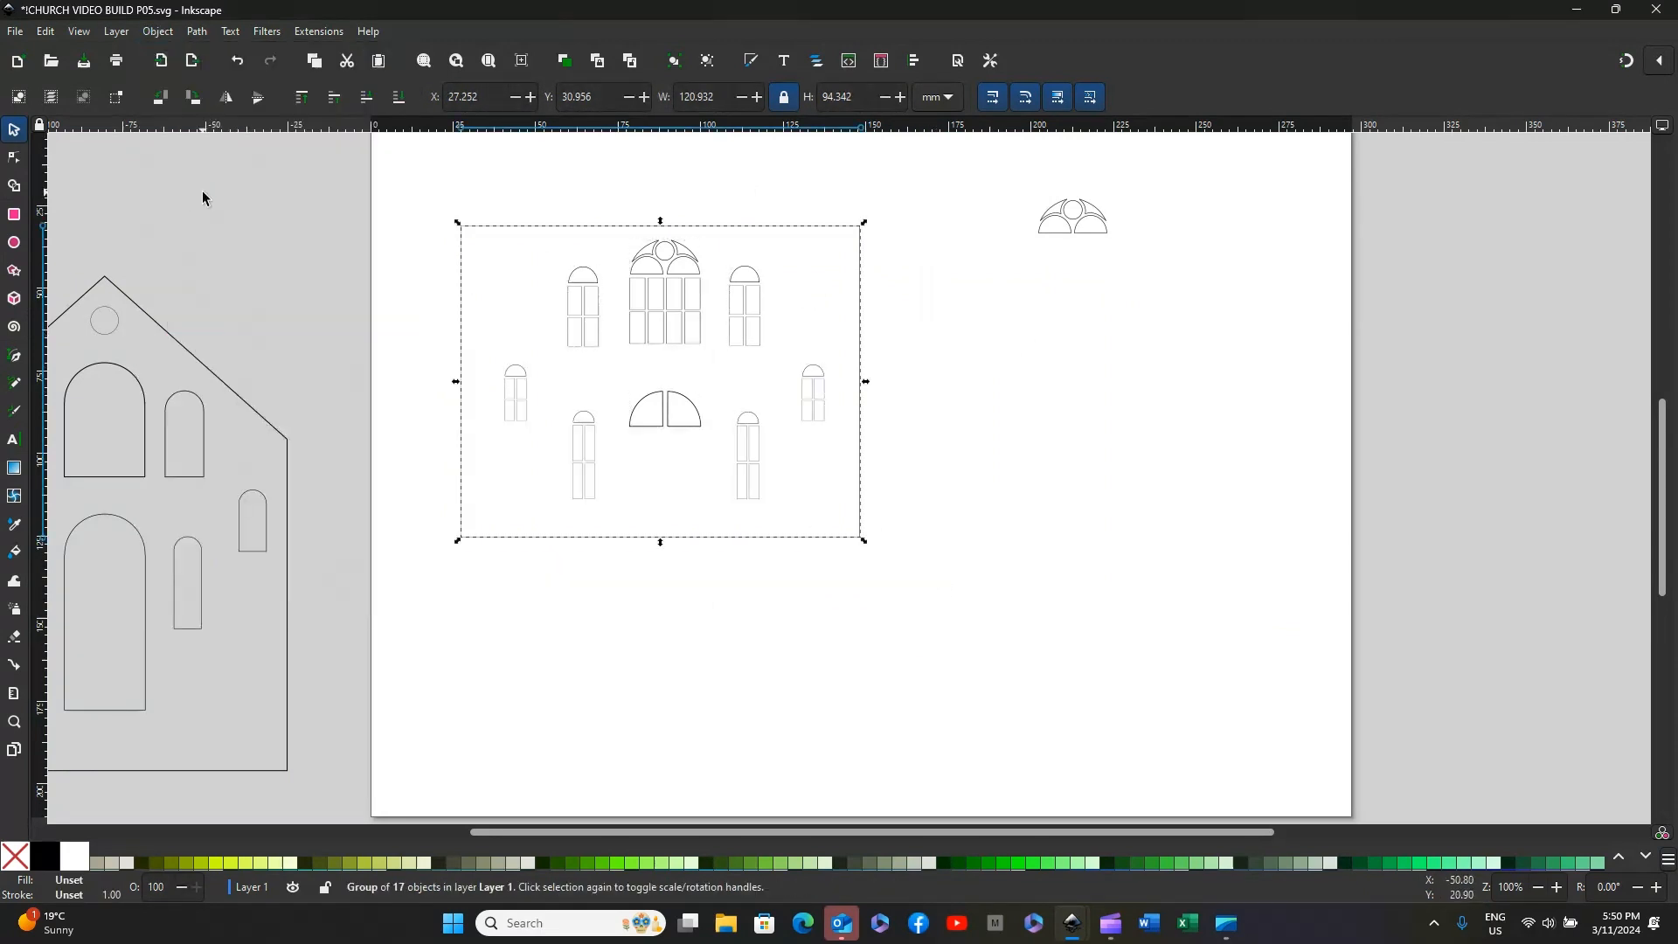
pyautogui.click(899, 323)
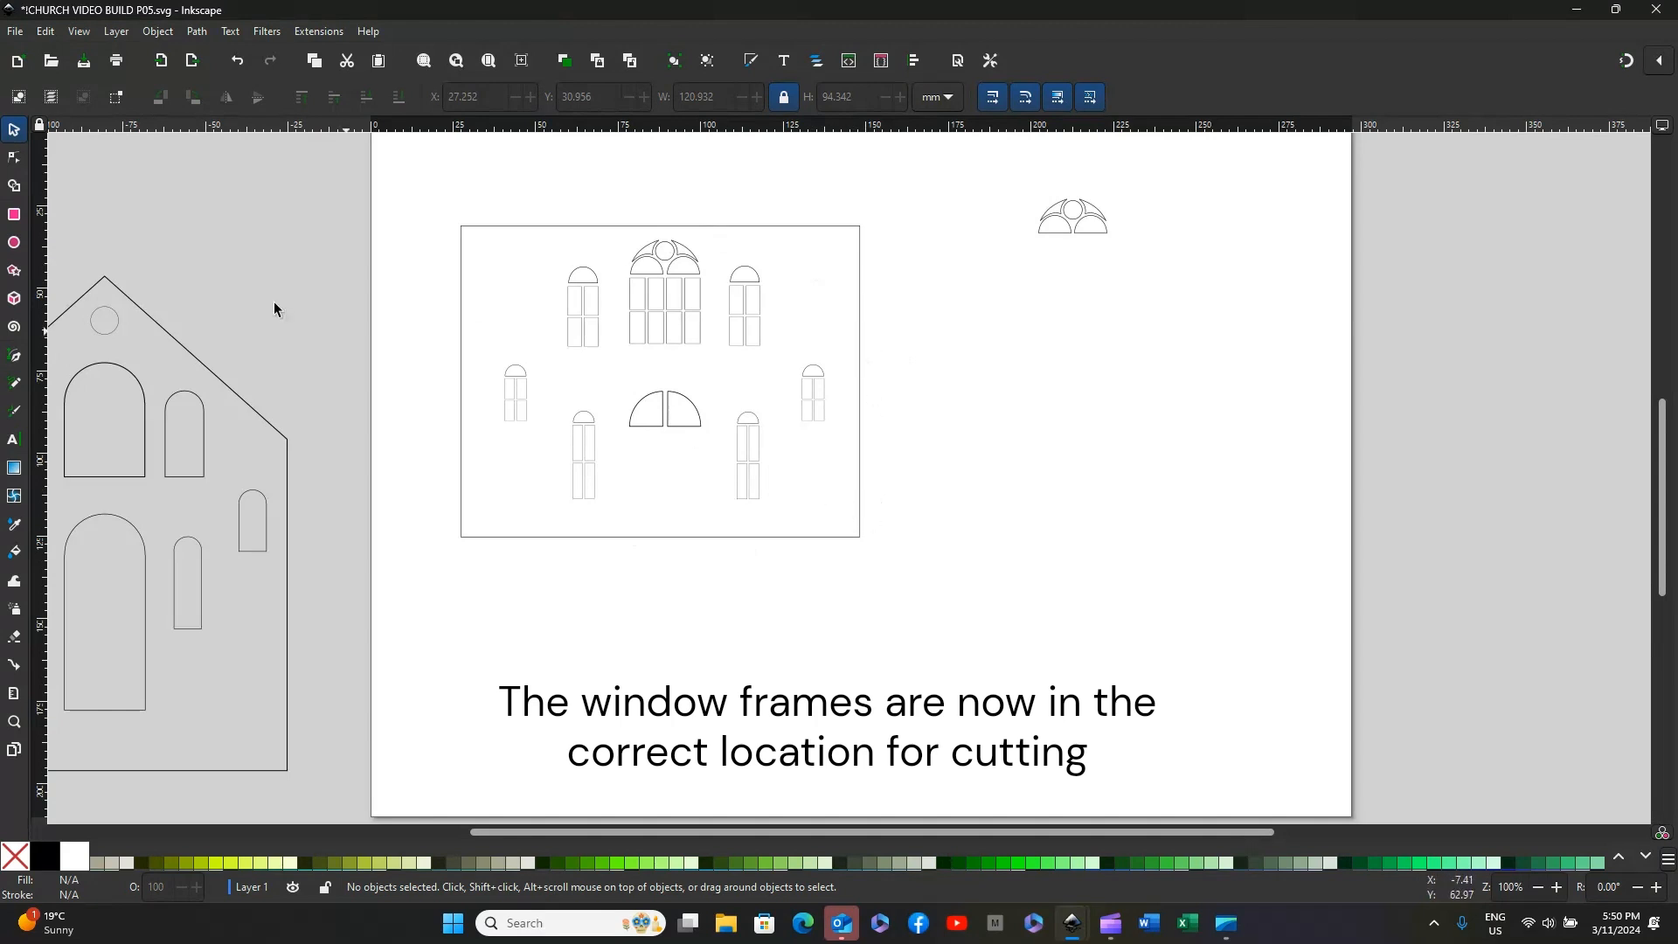
# Step: Move the church front outline back onto the page, aligning its openings over the grouped window frames
pyautogui.moveTo(150, 318); pyautogui.dragTo(715, 192)
pyautogui.click(1009, 379)
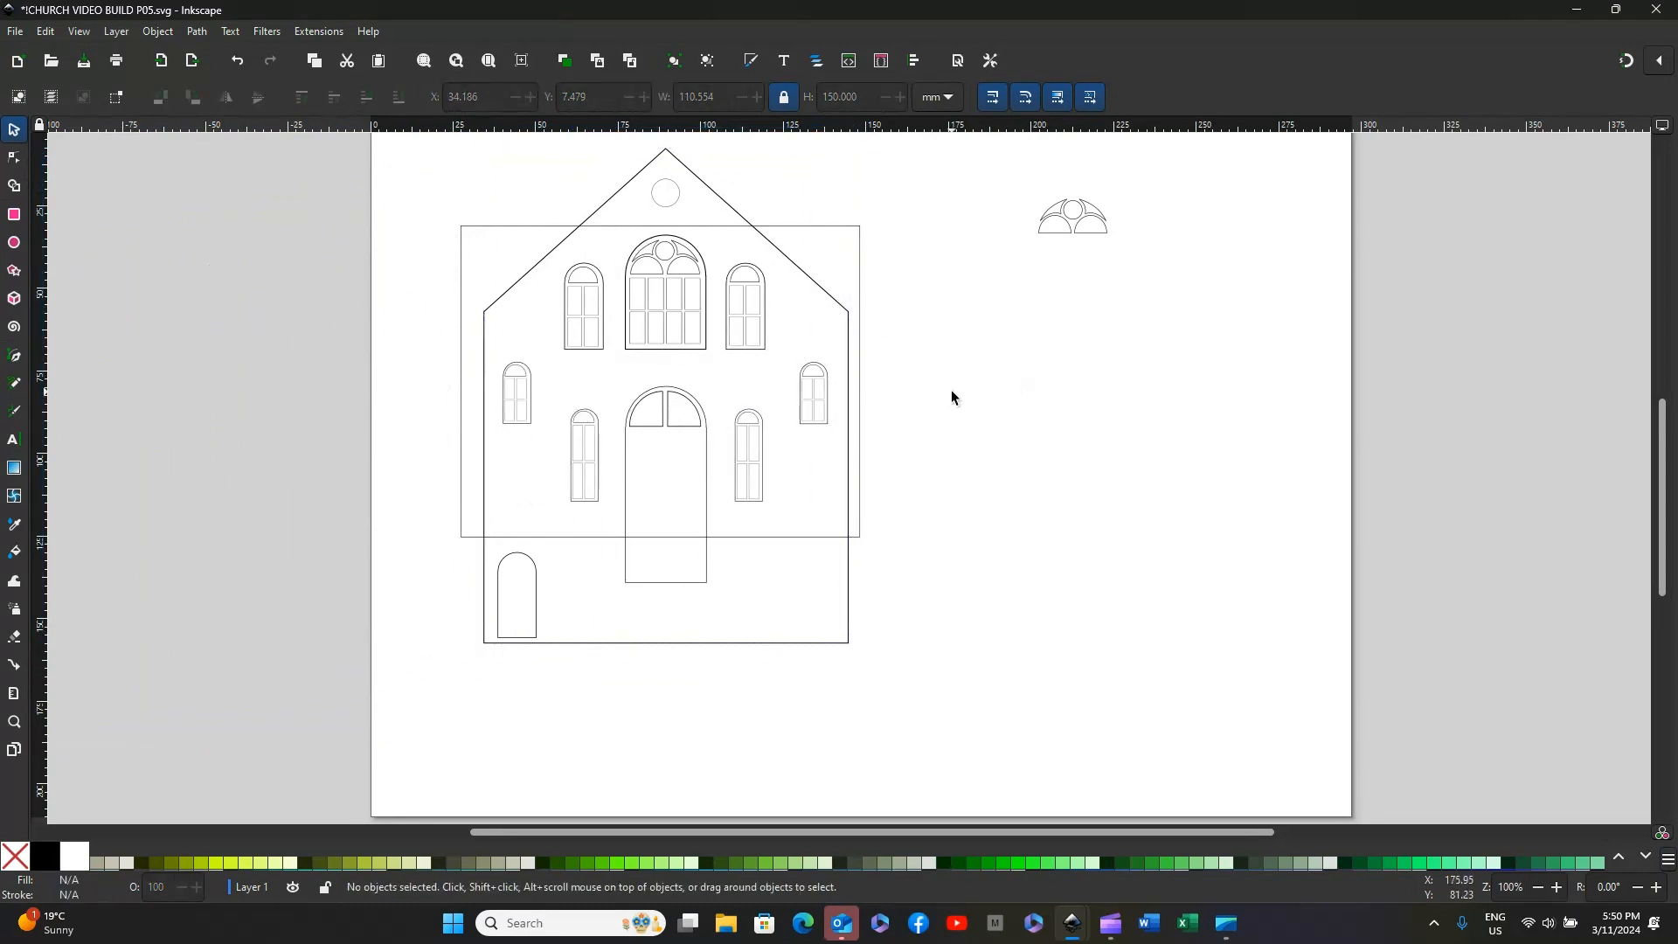